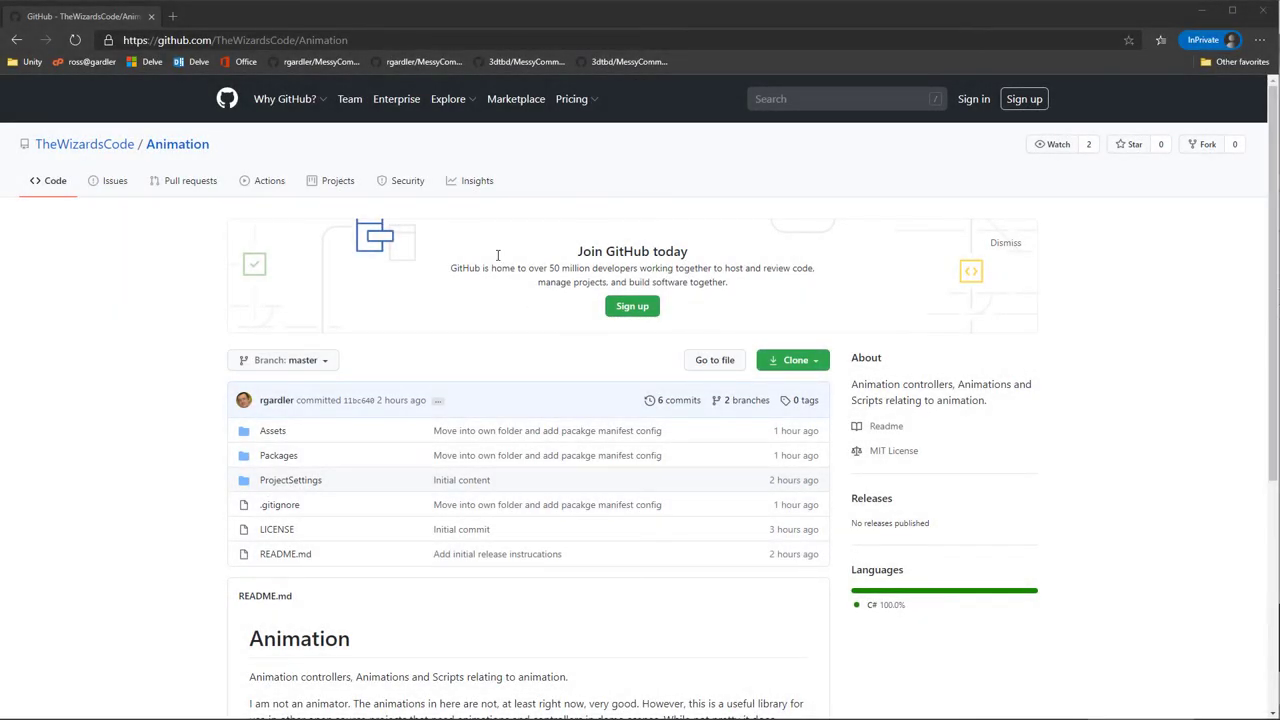
Reload the Animation repository page and select the Git URL in installation step 4
{"action": "left_click", "coordinate": [356, 42]}
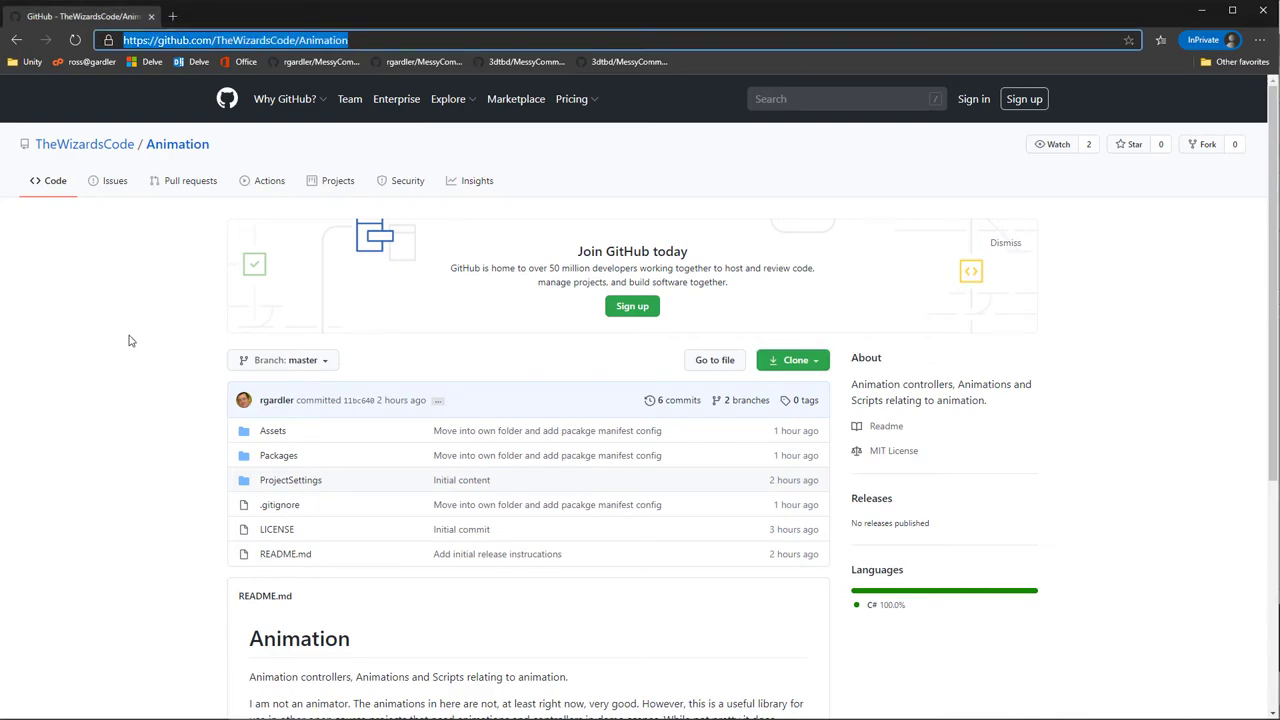
{"action": "key", "text": "Return"}
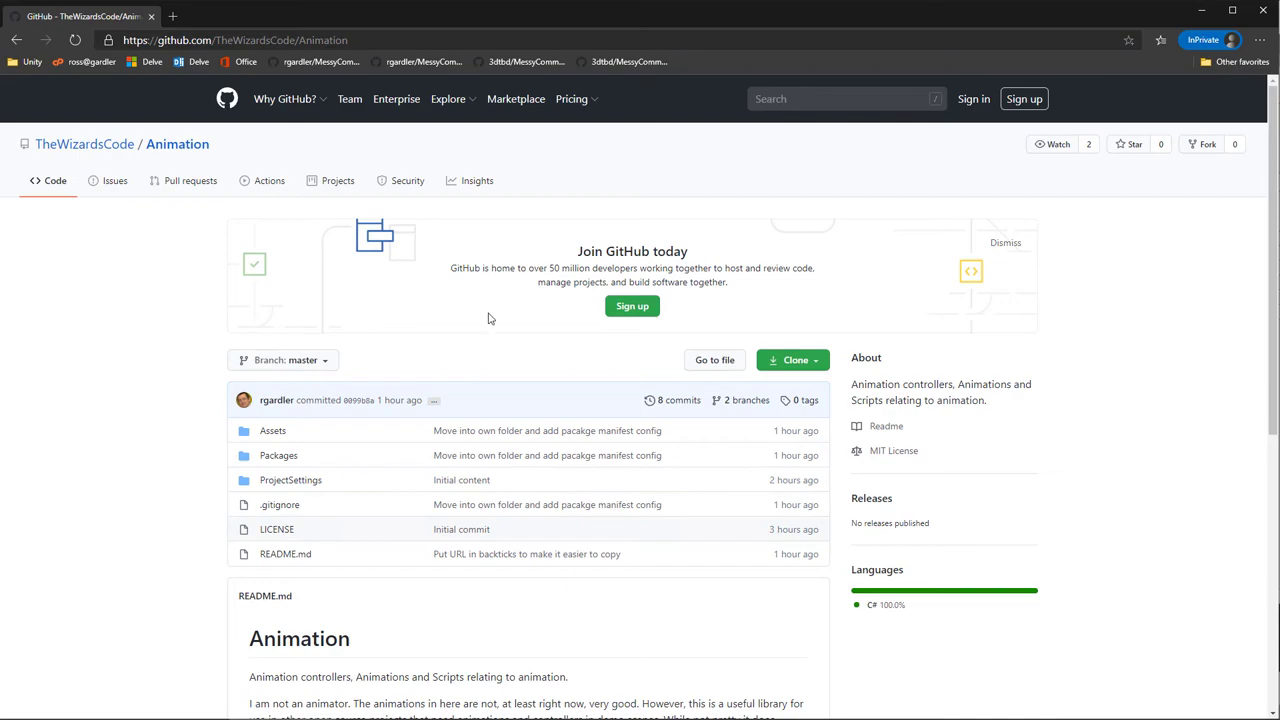
{"action": "scroll", "coordinate": [497, 357], "scroll_direction": "down", "scroll_amount": 1}
{"action": "scroll", "coordinate": [497, 357], "scroll_direction": "down", "scroll_amount": 3}
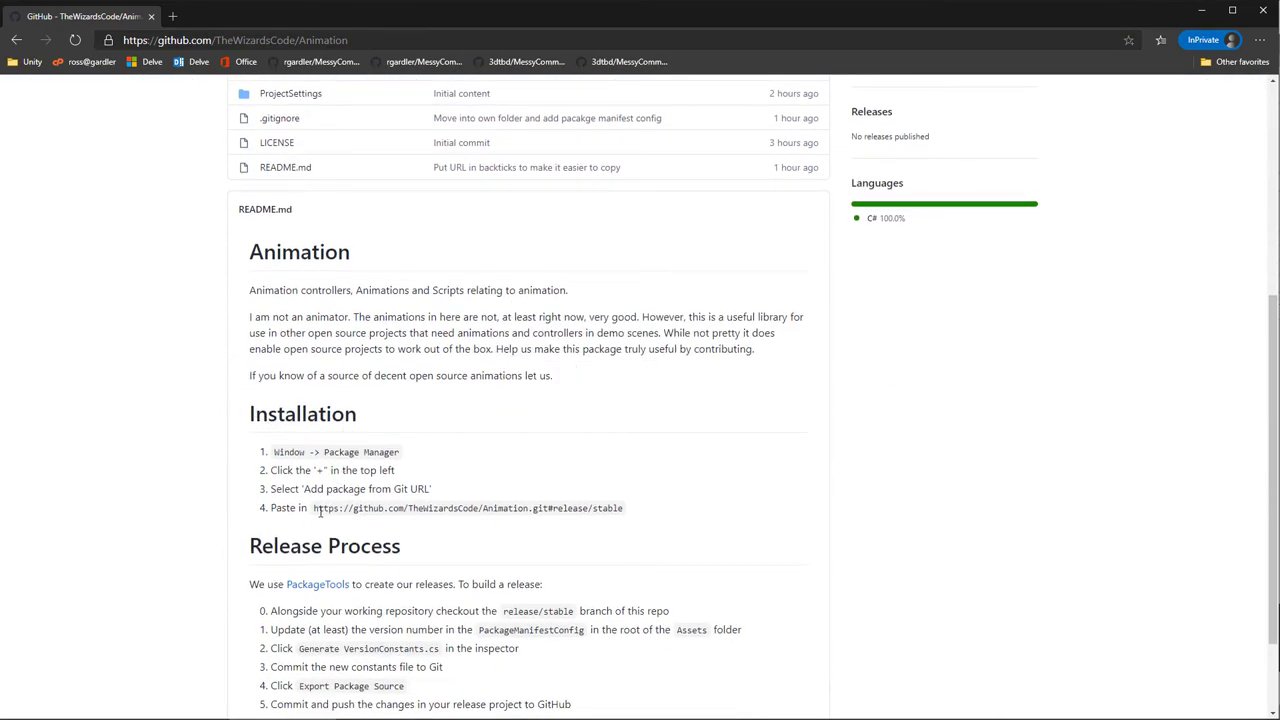
{"action": "left_click_drag", "start_coordinate": [623, 508], "coordinate": [313, 508]}
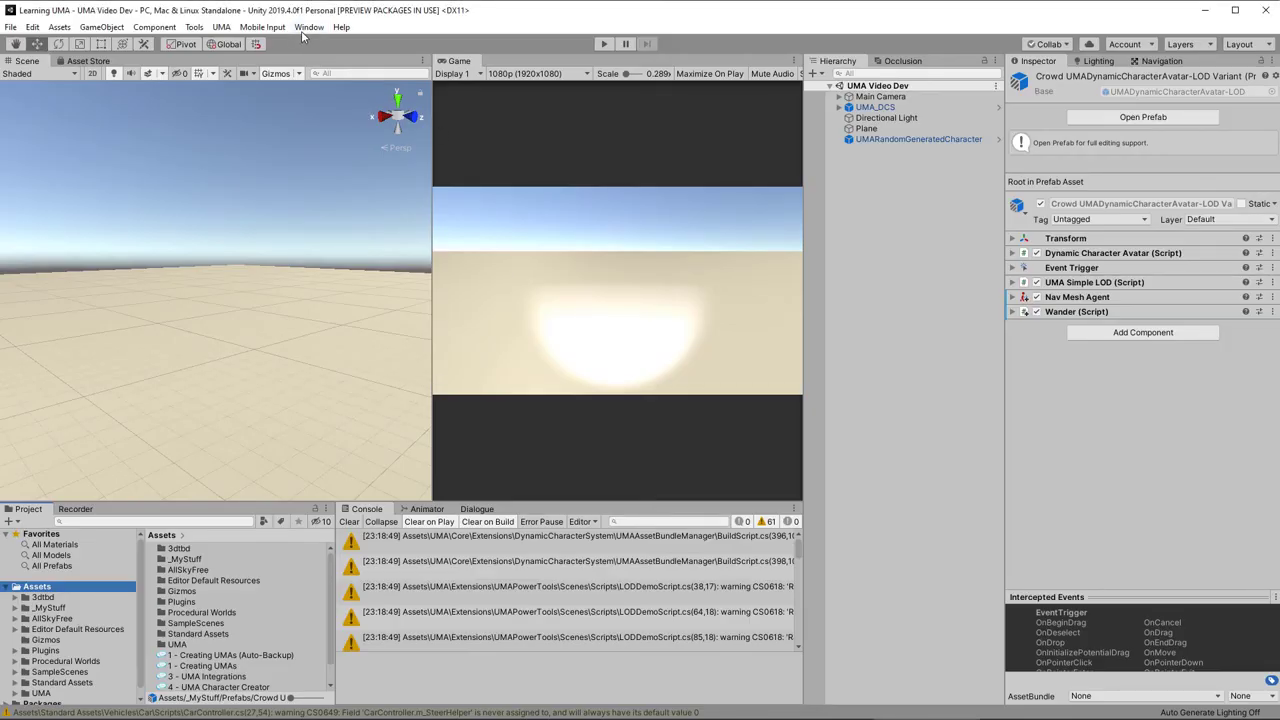
Open the Package Manager's Add package from git URL box, then cancel it
{"action": "left_click", "coordinate": [308, 28]}
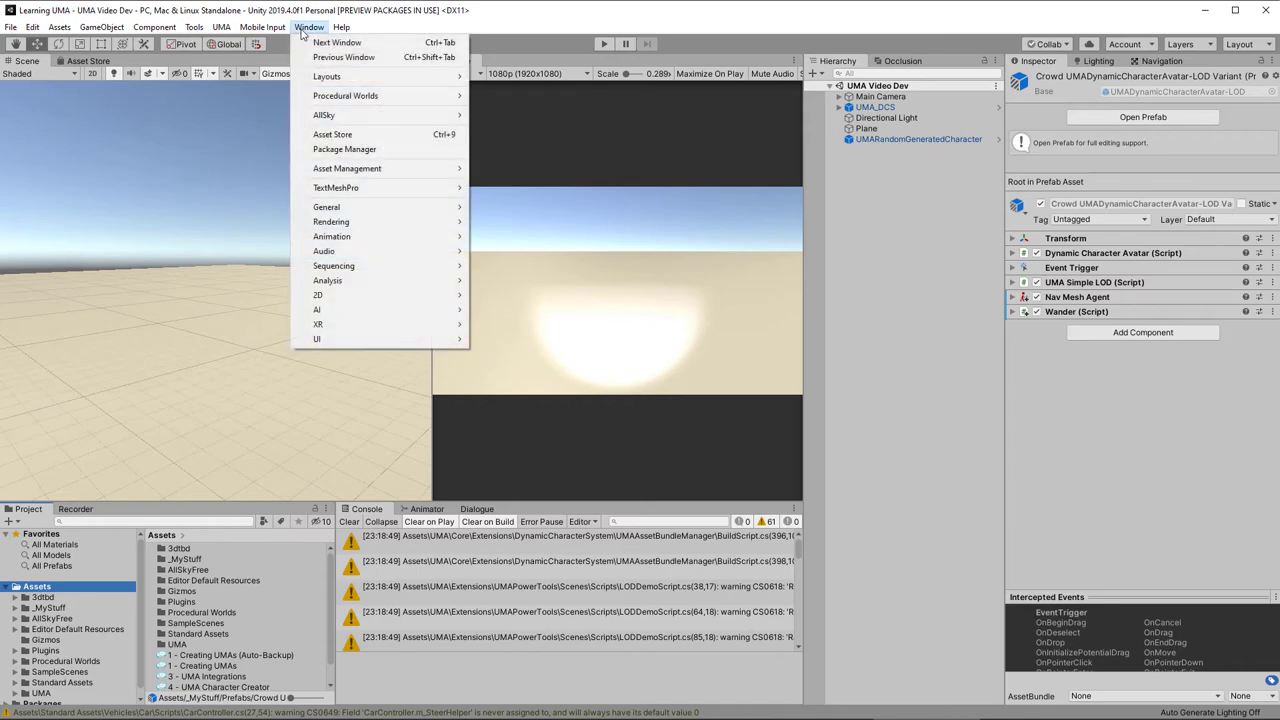
{"action": "left_click", "coordinate": [340, 149]}
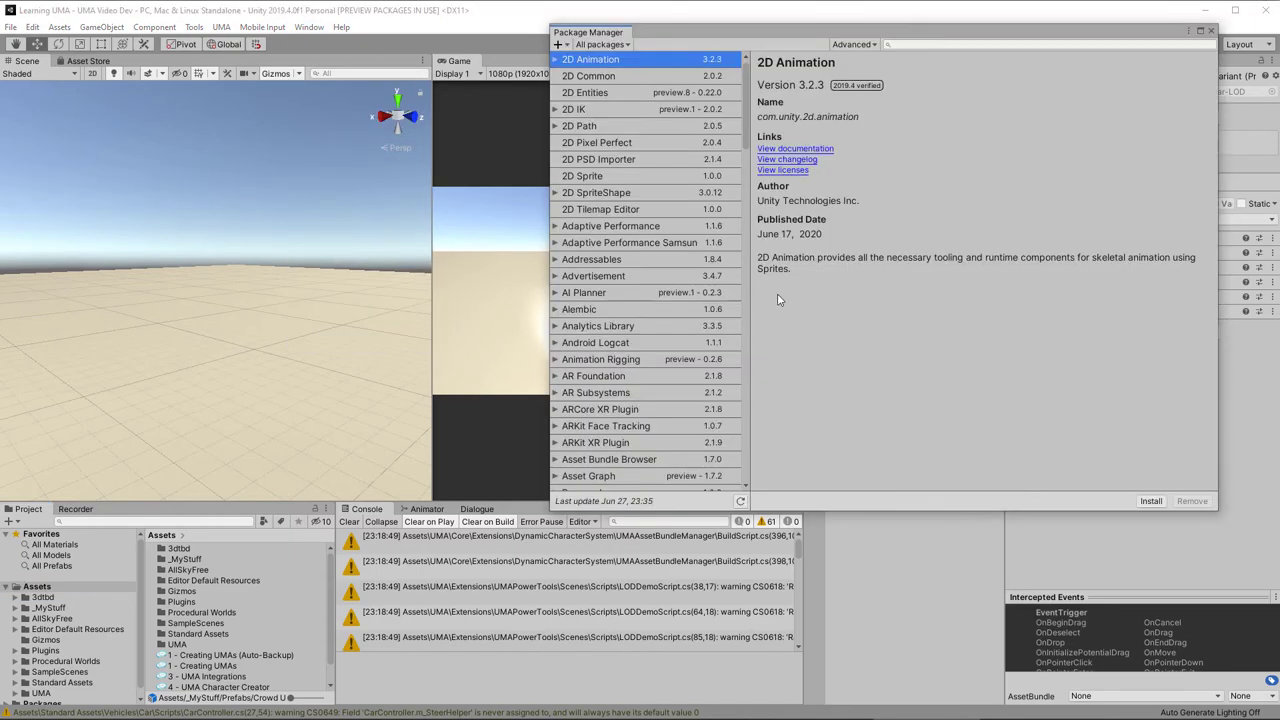
{"action": "left_click", "coordinate": [558, 44]}
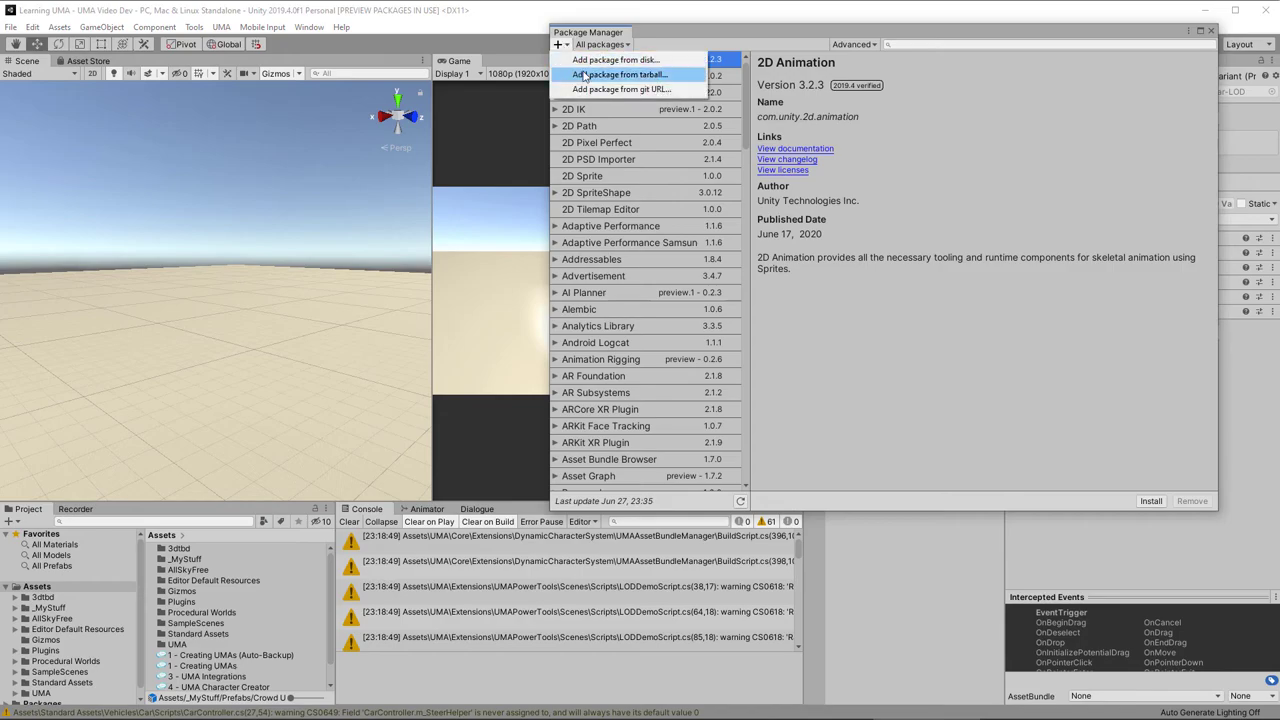
{"action": "left_click", "coordinate": [615, 90]}
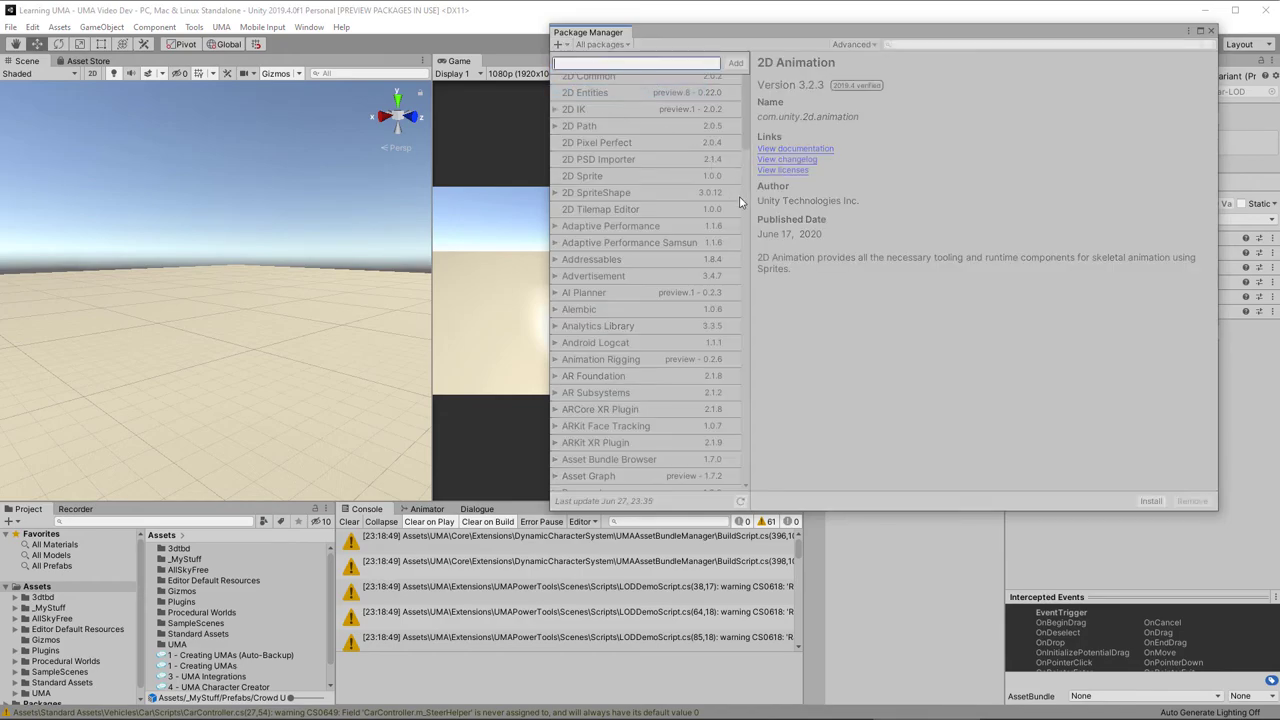
{"action": "left_click", "coordinate": [917, 345]}
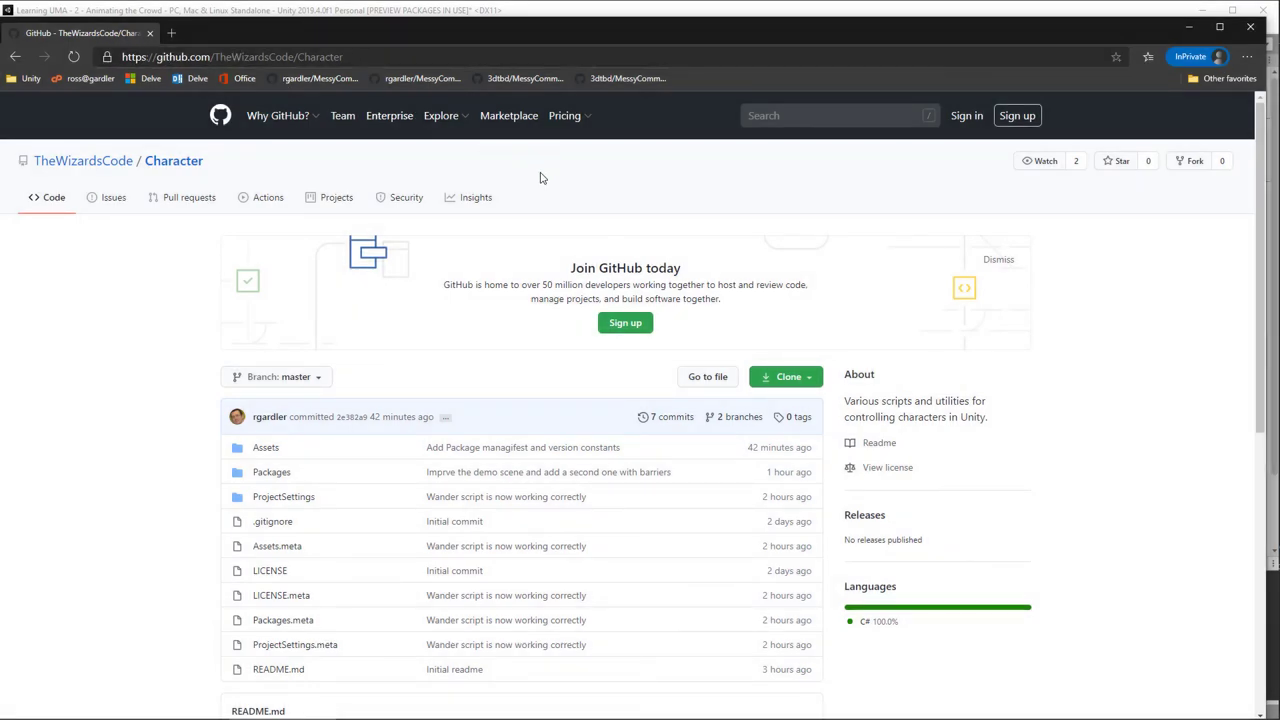
Copy the Character package's Git URL from its README and return to Unity
{"action": "scroll", "coordinate": [486, 371], "scroll_direction": "down", "scroll_amount": 5}
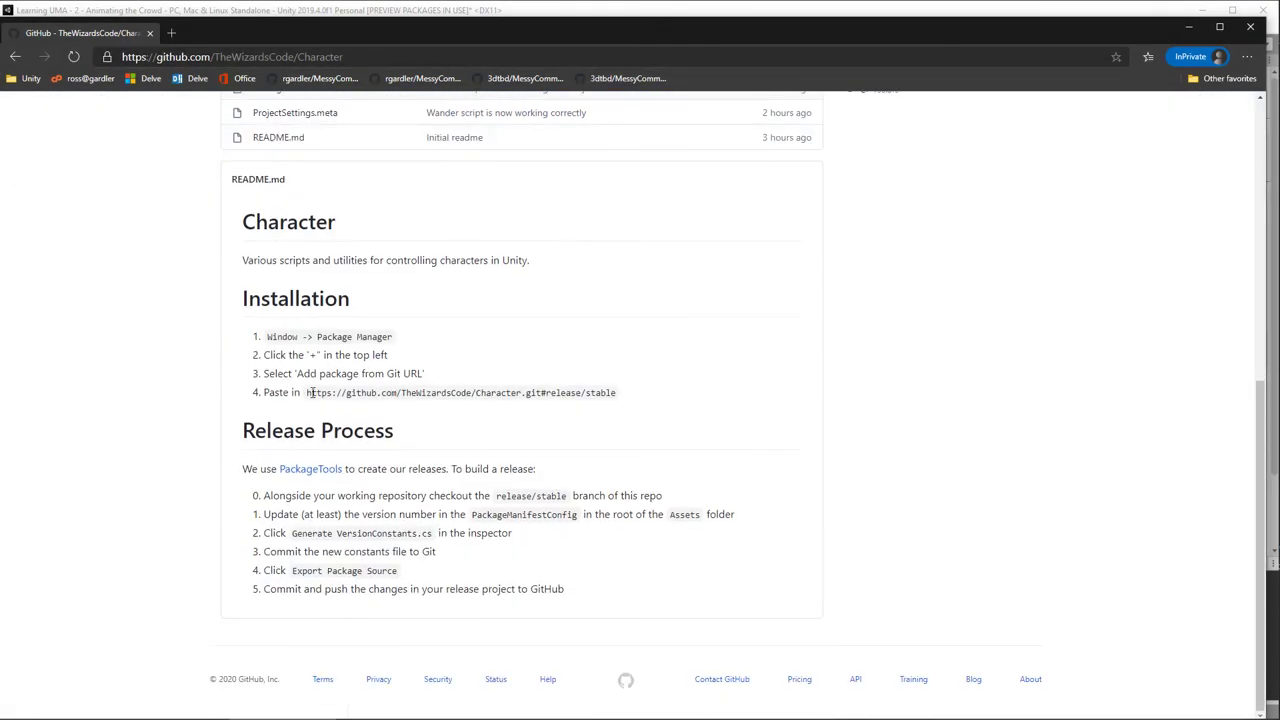
{"action": "left_click_drag", "start_coordinate": [307, 392], "coordinate": [630, 403]}
{"action": "key", "text": "ctrl+c"}
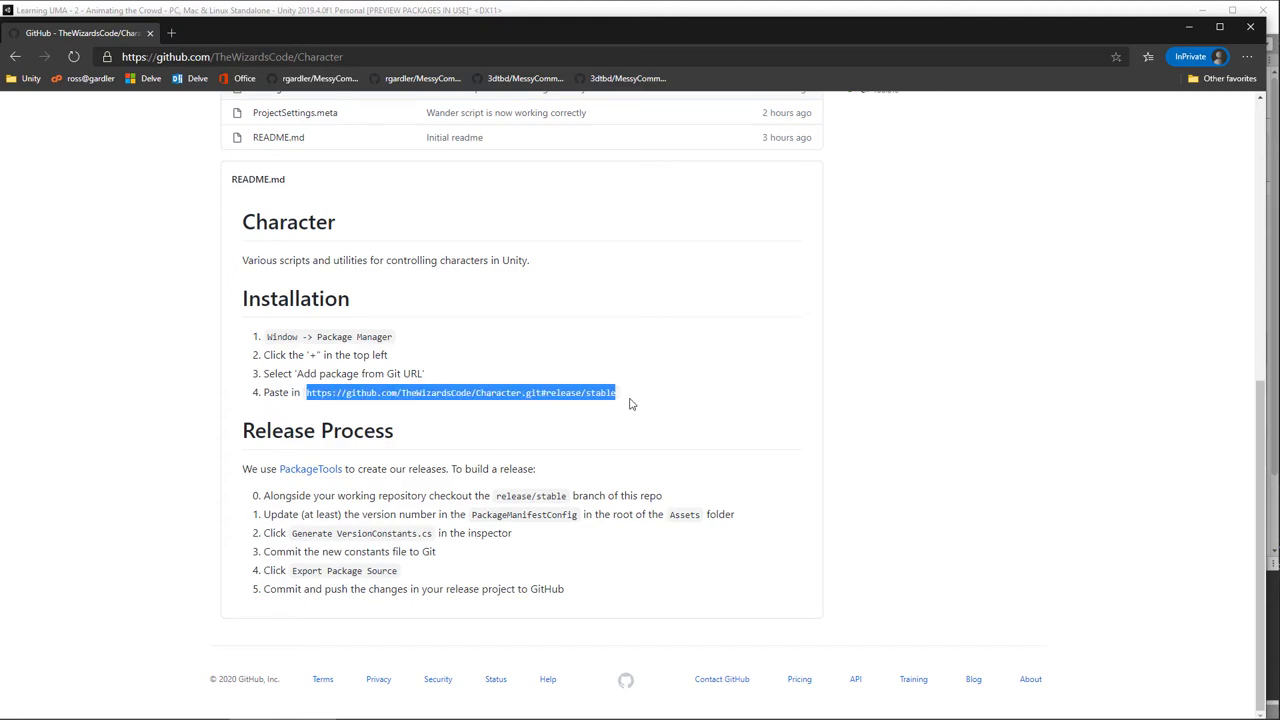
{"action": "key", "text": "alt+Tab"}
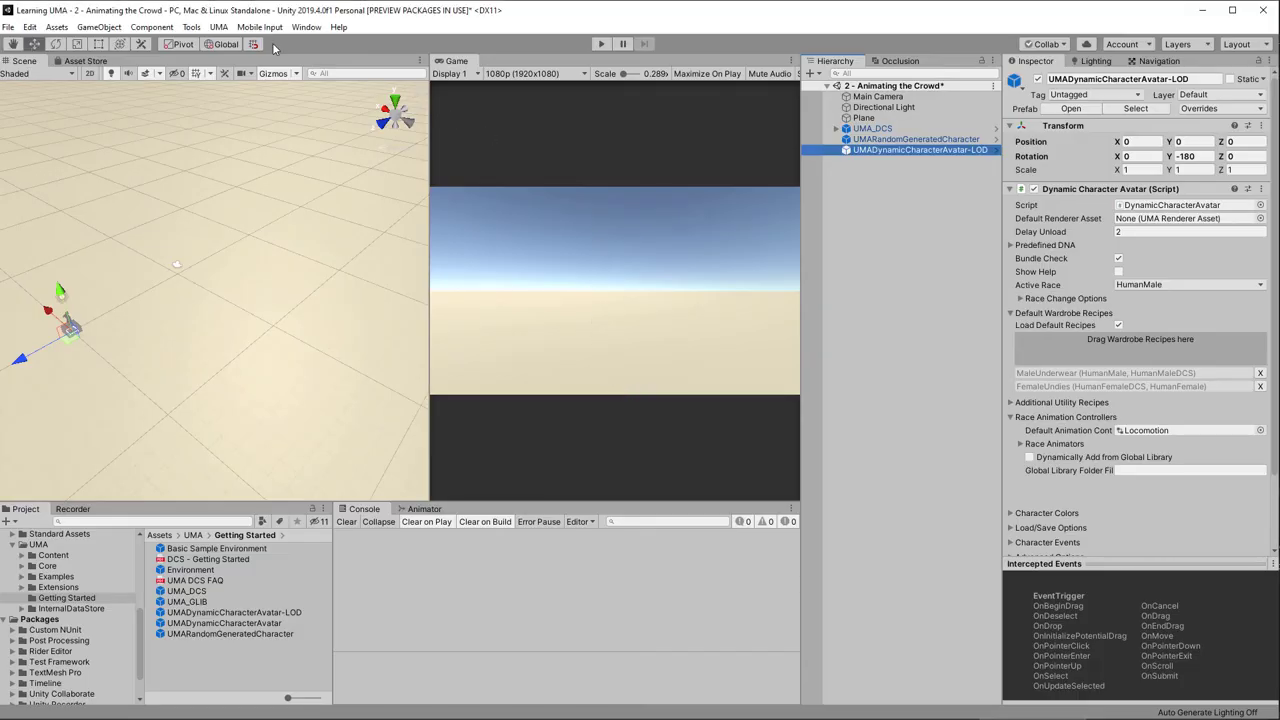
Add the WizardsCode Character package in Package Manager by pasting its Git URL
{"action": "left_click", "coordinate": [306, 27]}
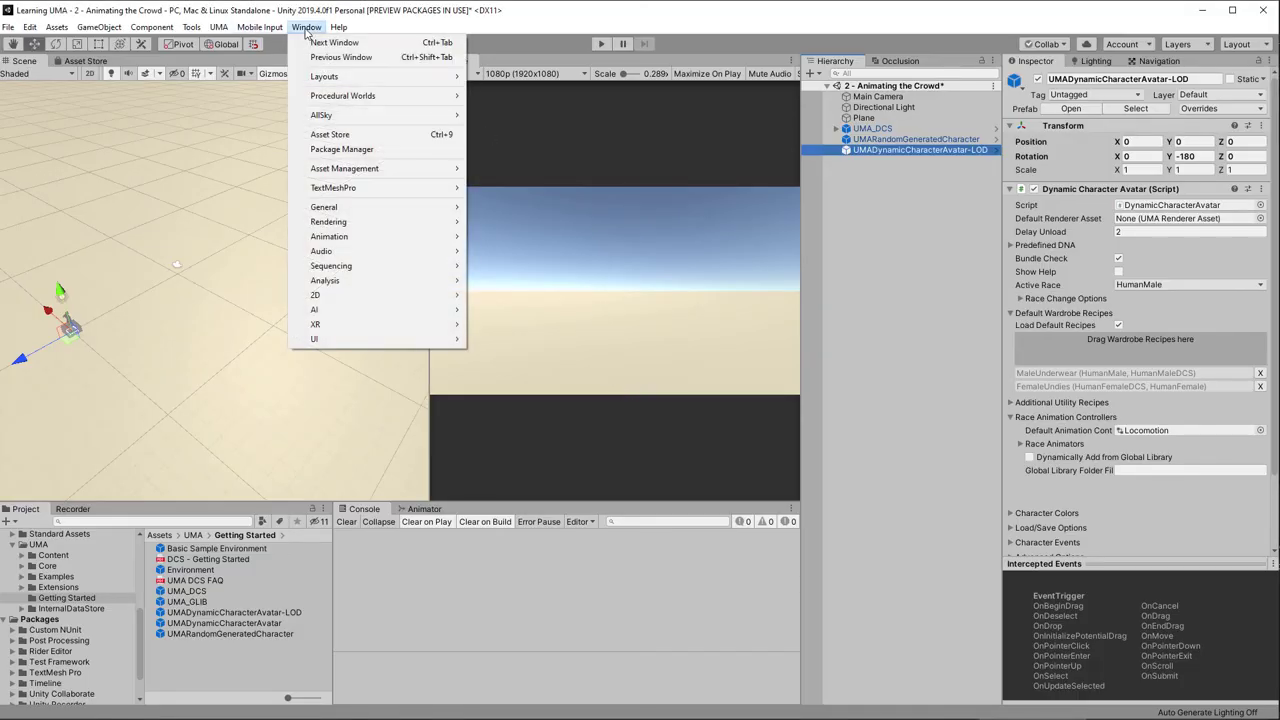
{"action": "left_click", "coordinate": [360, 150]}
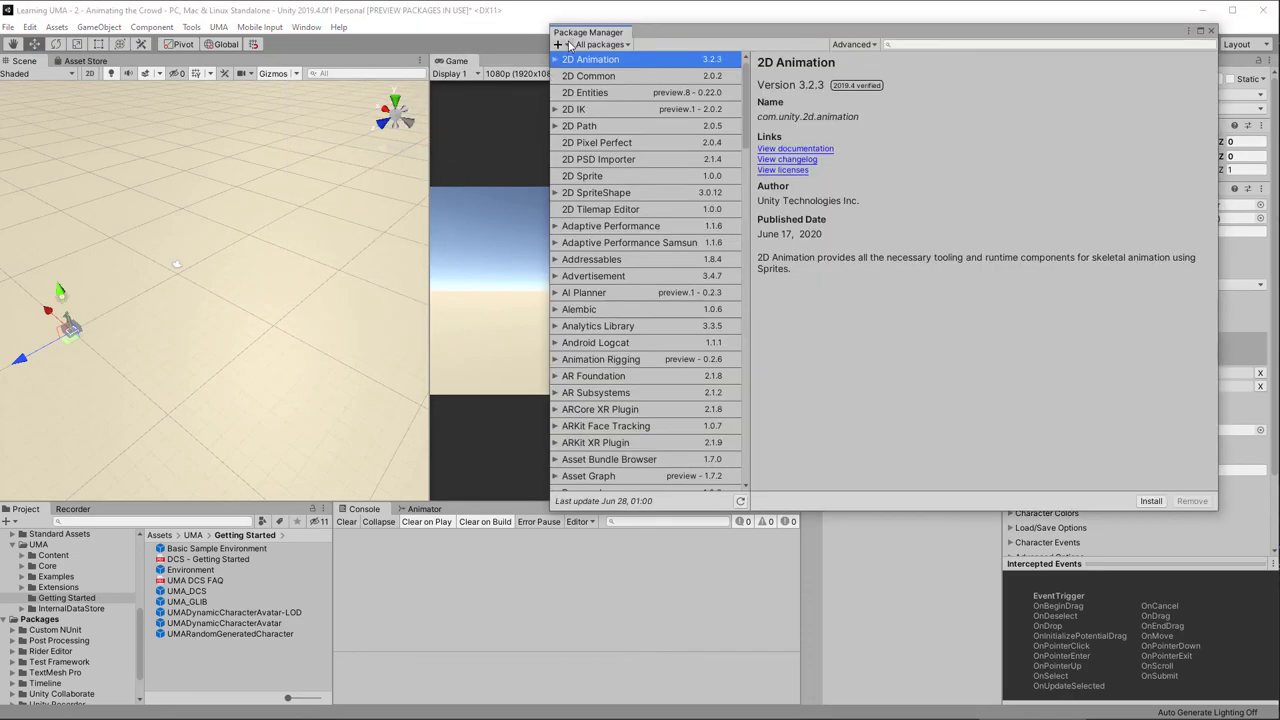
{"action": "left_click", "coordinate": [565, 45]}
{"action": "left_click", "coordinate": [607, 89]}
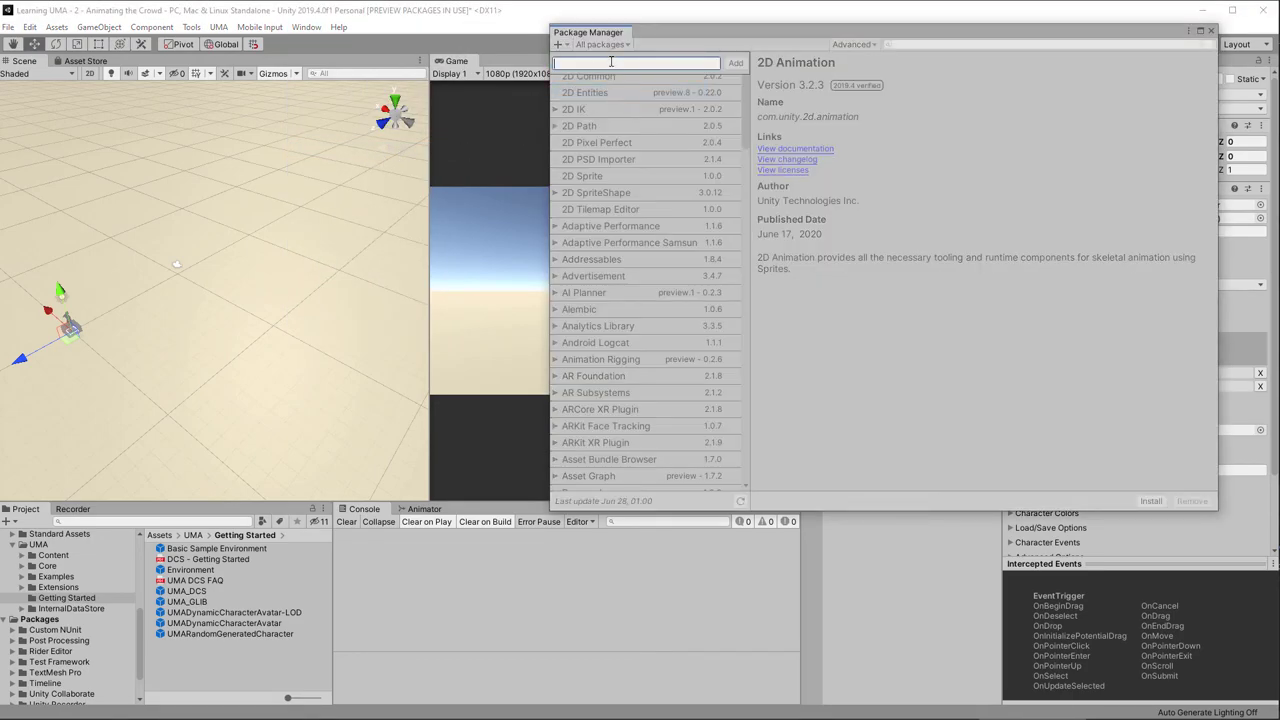
{"action": "key", "text": "ctrl+v"}
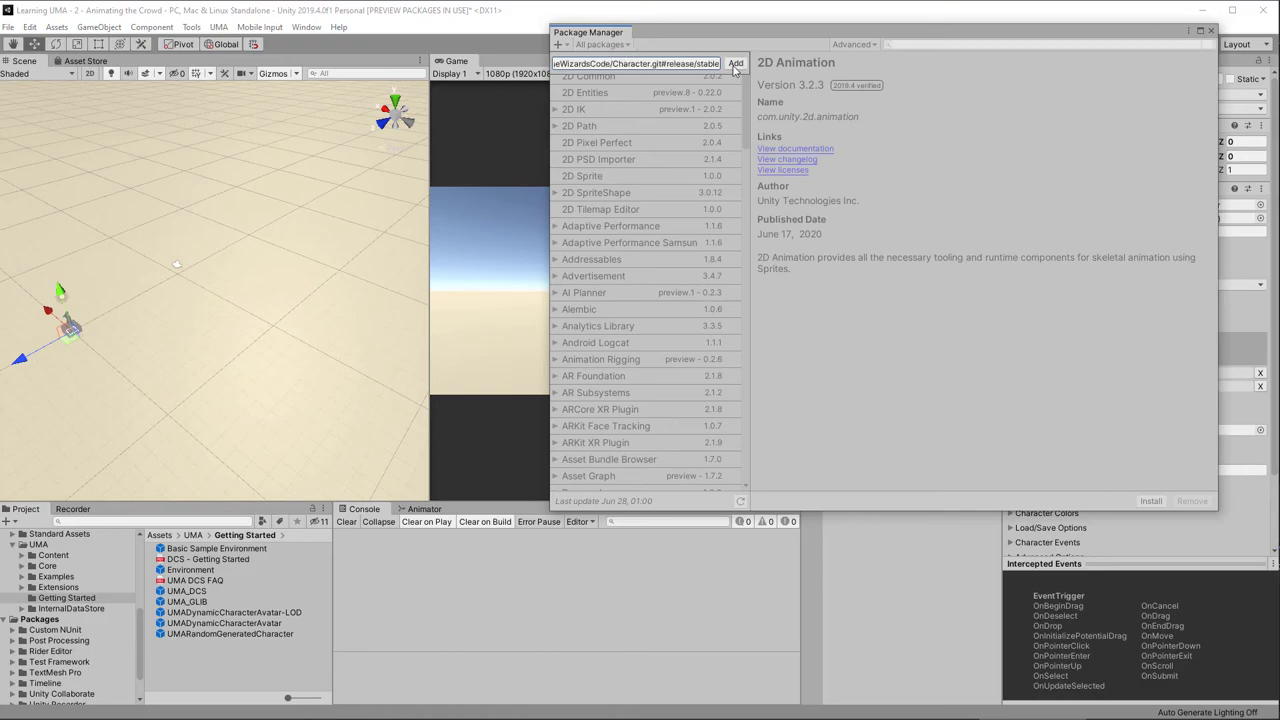
{"action": "left_click", "coordinate": [736, 64]}
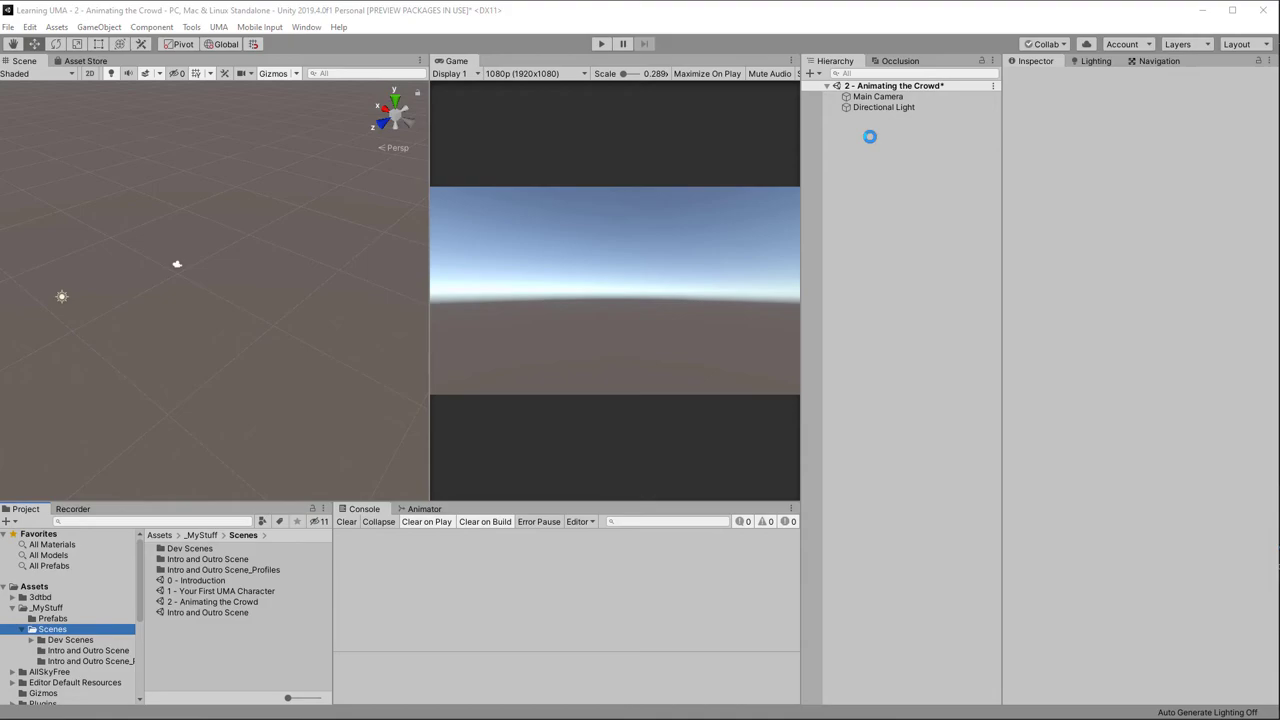
Create a 3D Plane and reset its Transform to the origin
{"action": "right_click", "coordinate": [872, 138]}
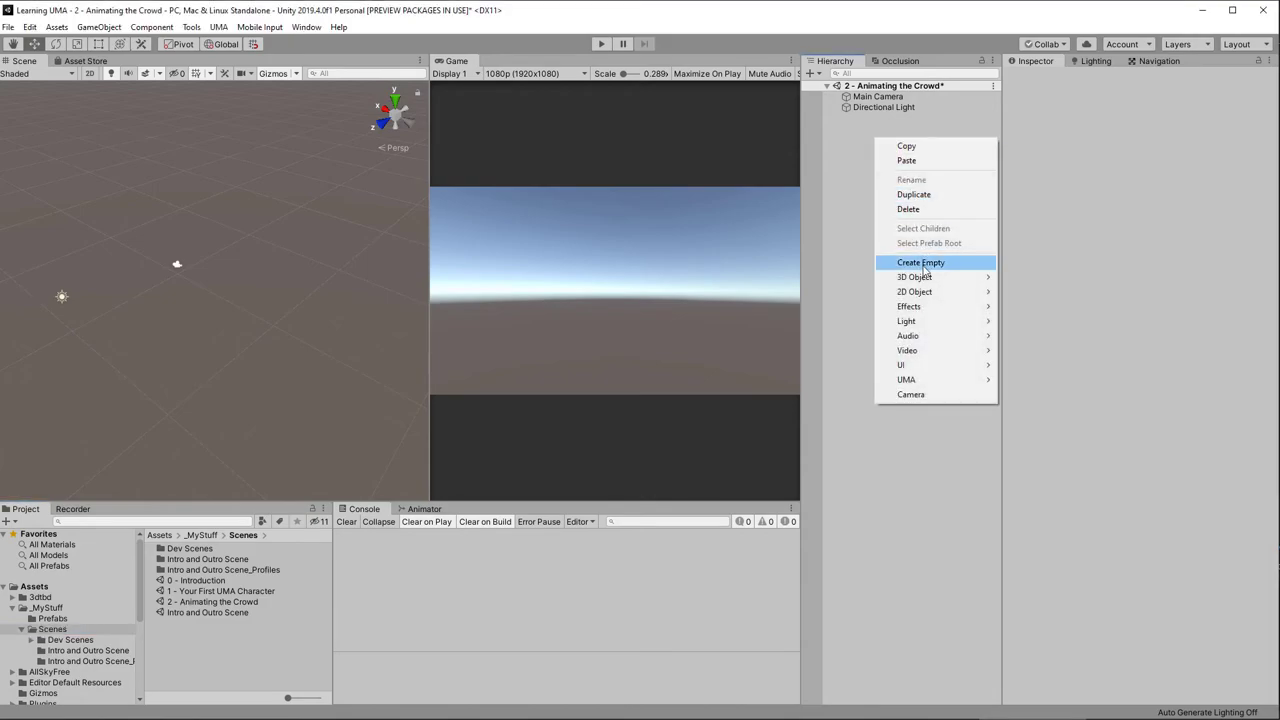
{"action": "mouse_move", "coordinate": [921, 283]}
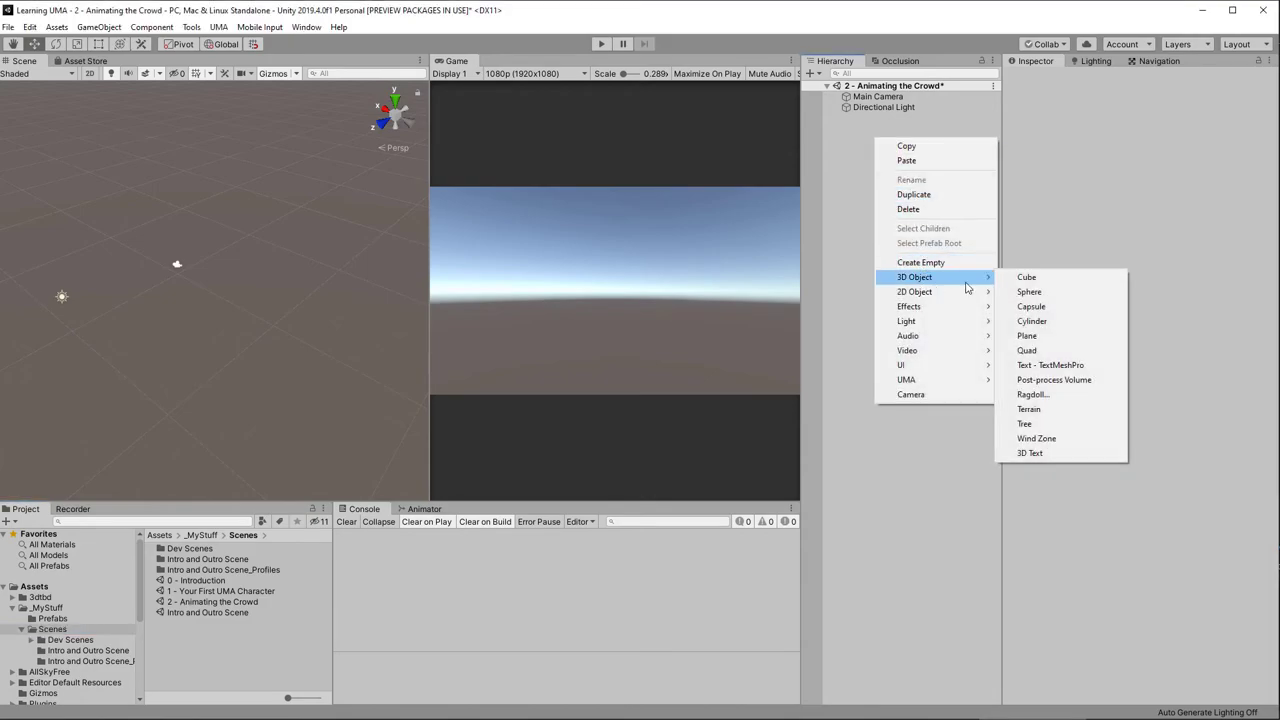
{"action": "left_click", "coordinate": [1027, 338]}
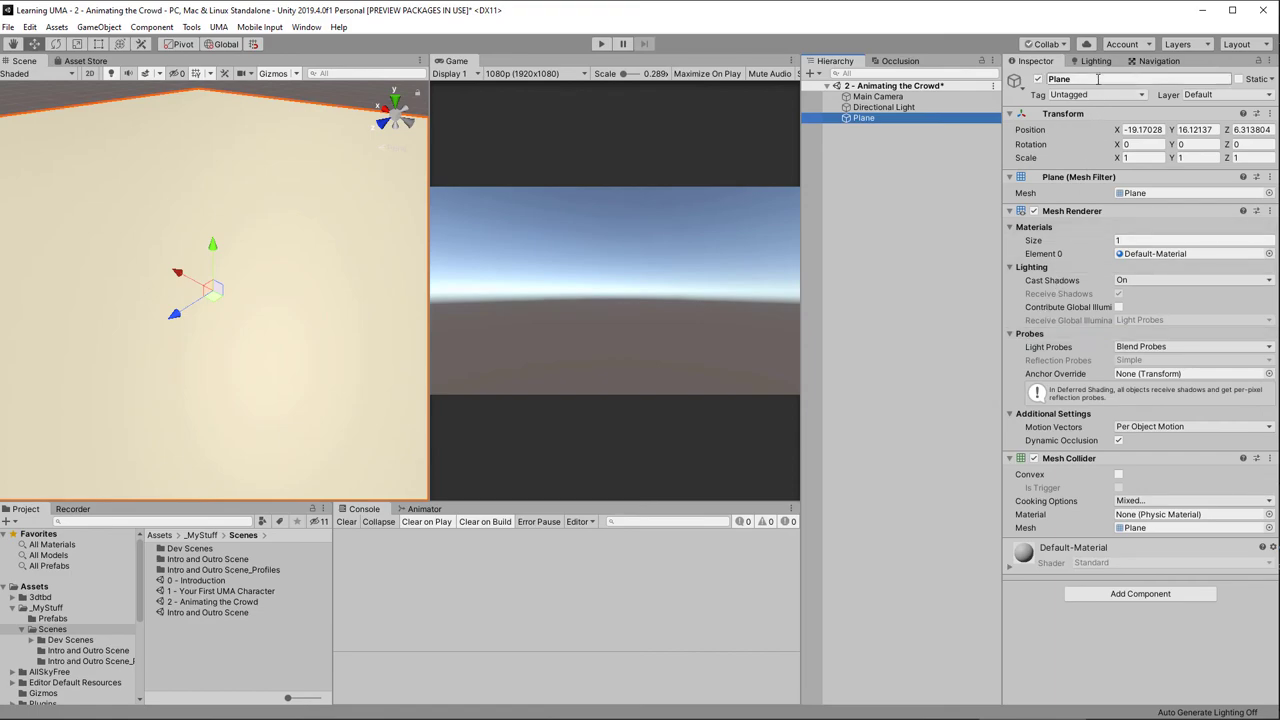
{"action": "left_click", "coordinate": [1270, 113]}
{"action": "left_click", "coordinate": [1275, 128]}
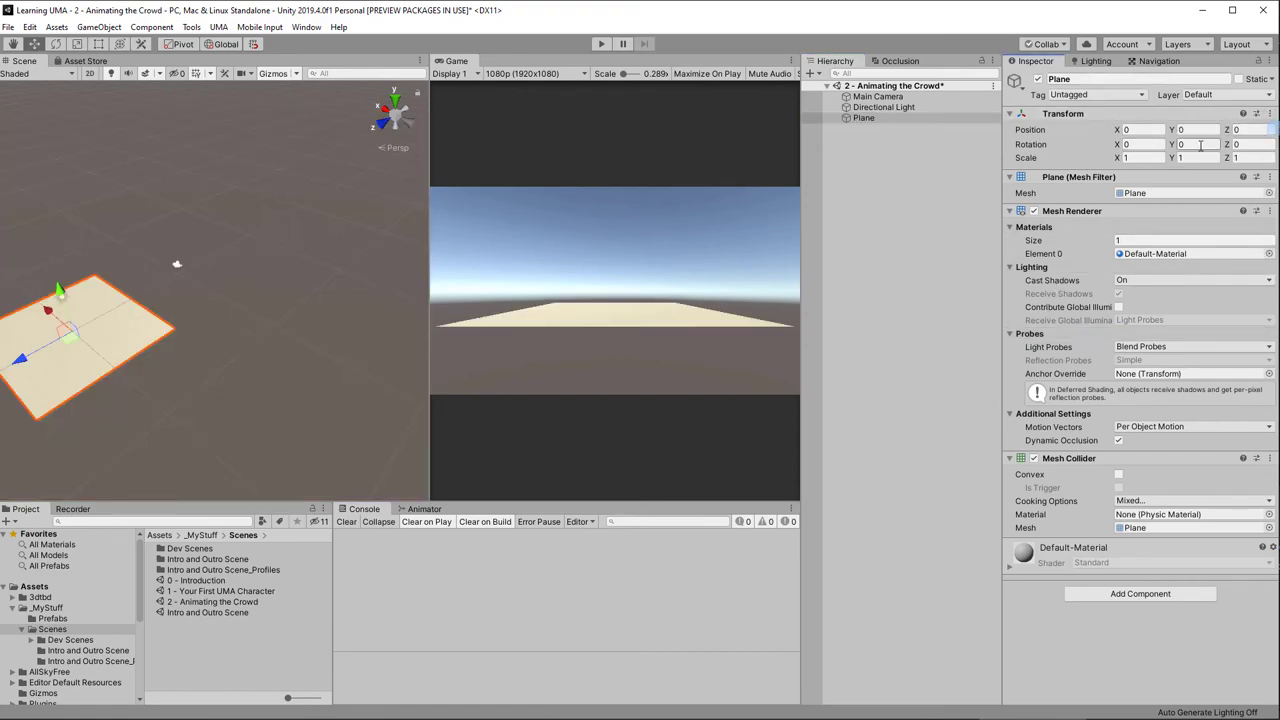
Set the Plane's Scale X and Z to 100
{"action": "left_click", "coordinate": [1145, 160]}
{"action": "type", "text": "100"}
{"action": "key", "text": "Tab"}
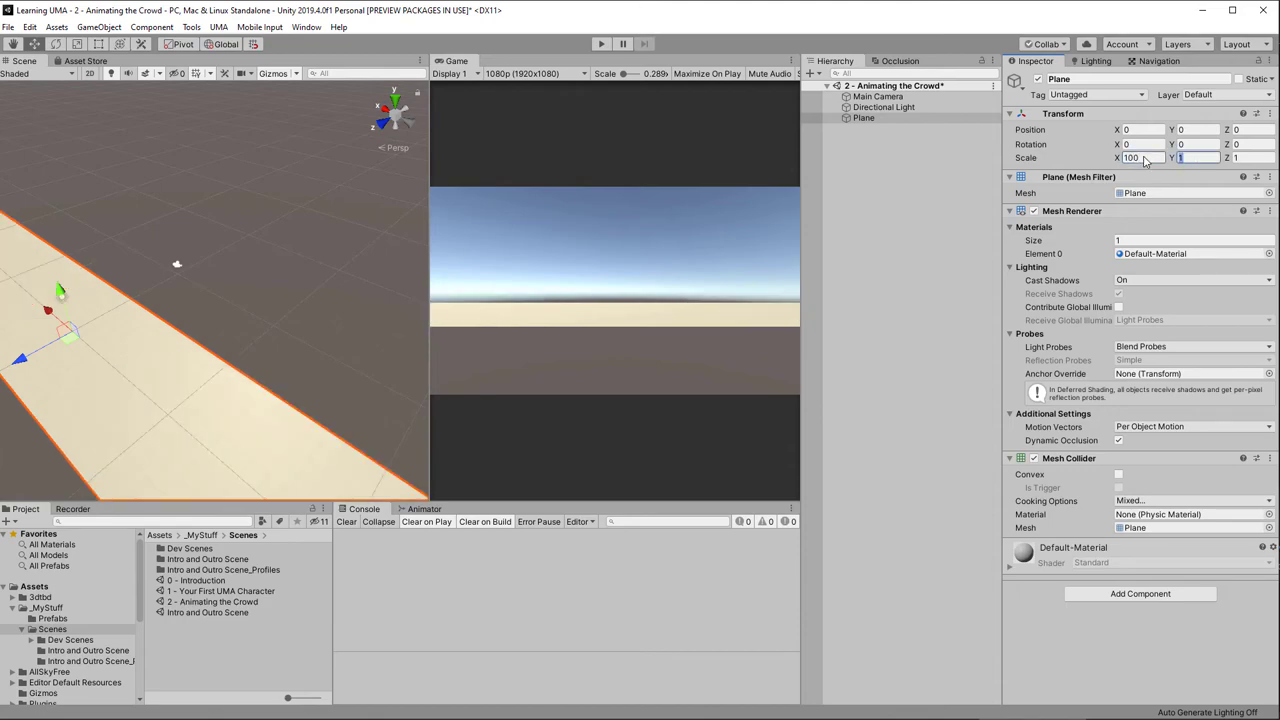
{"action": "key", "text": "Tab"}
{"action": "type", "text": "100"}
{"action": "key", "text": "Return"}
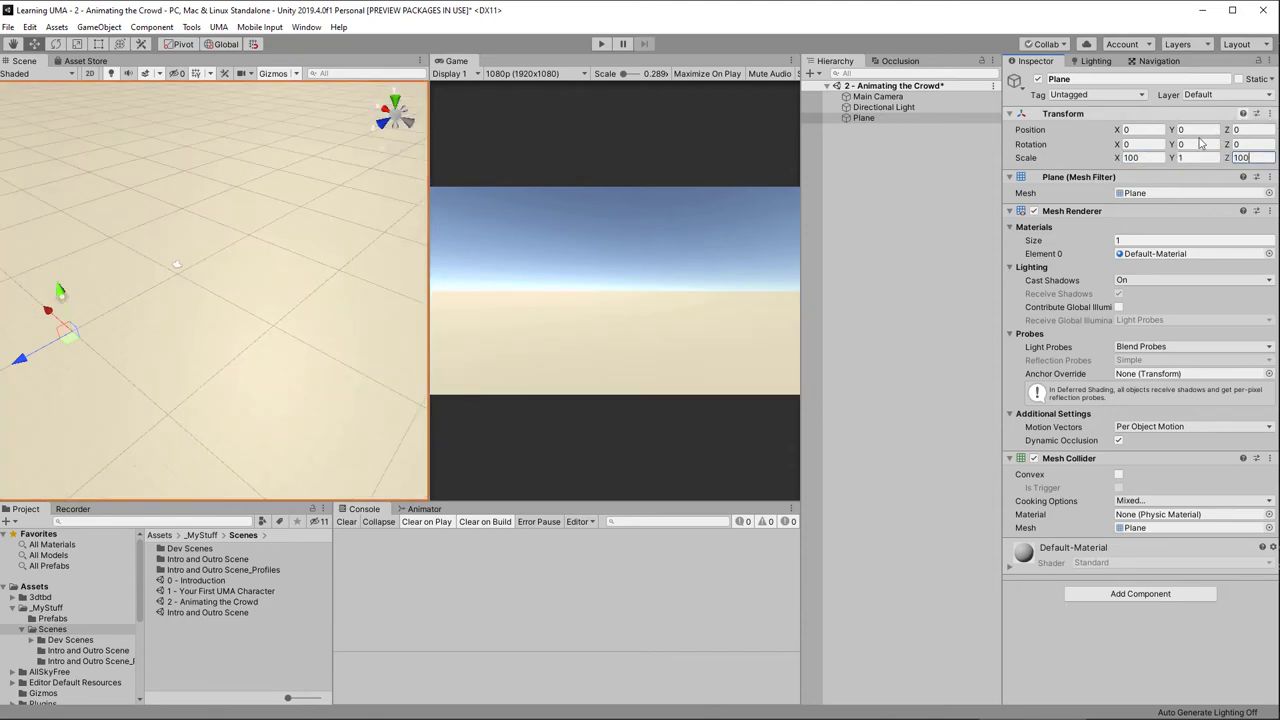
{"action": "scroll", "coordinate": [30, 600], "scroll_direction": "down", "scroll_amount": 5}
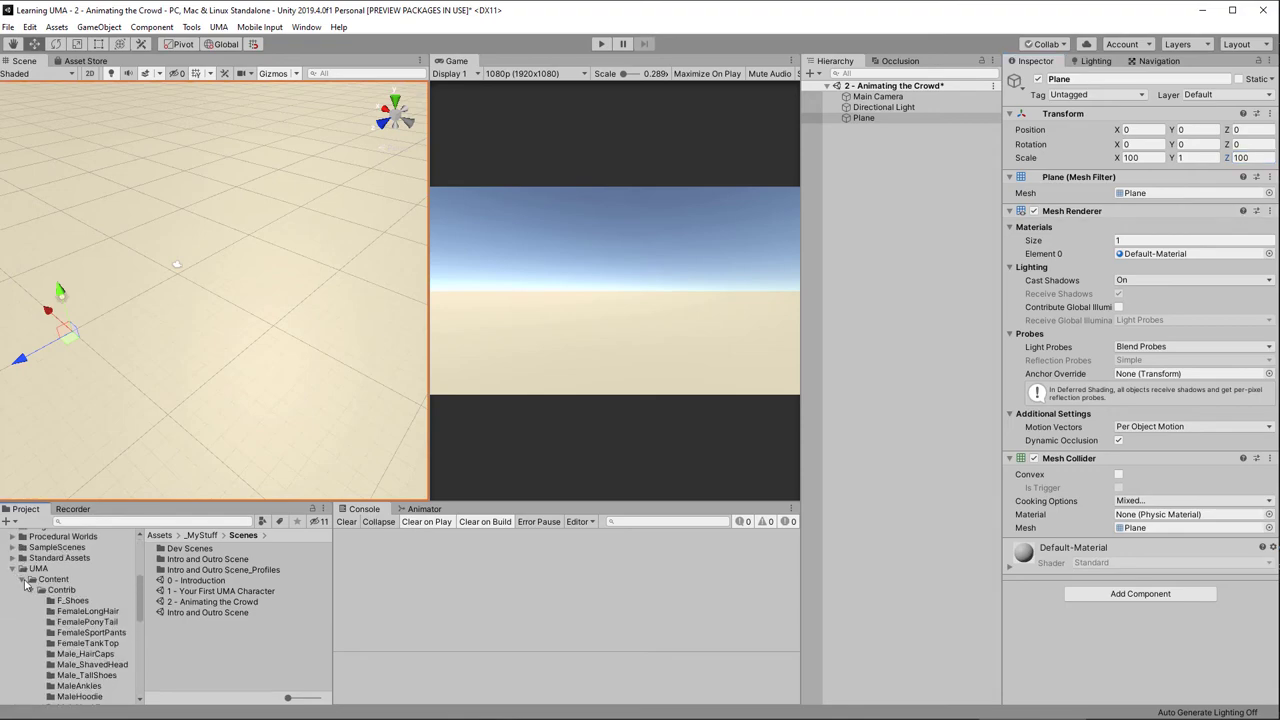
Drag UMA_DCS and UMARandomGeneratedCharacter from UMA Getting Started into the Hierarchy
{"action": "left_click", "coordinate": [22, 580]}
{"action": "left_click", "coordinate": [40, 622]}
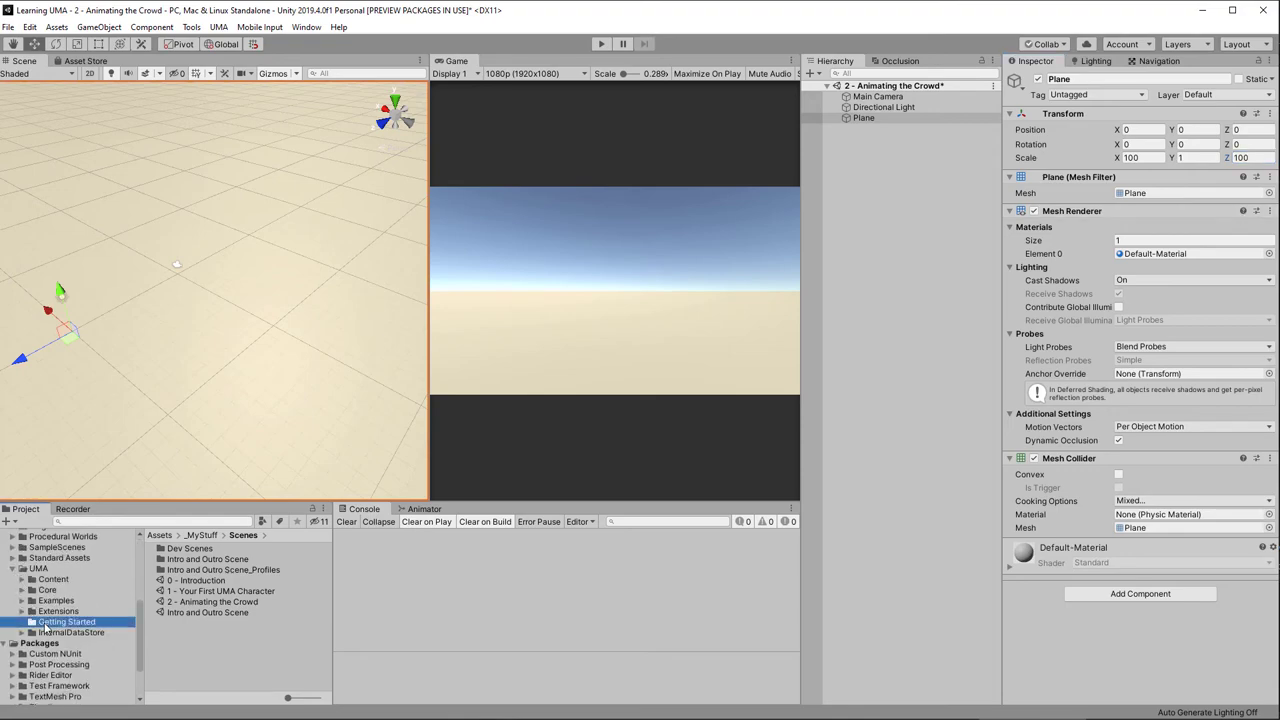
{"action": "left_click_drag", "start_coordinate": [183, 594], "coordinate": [872, 300]}
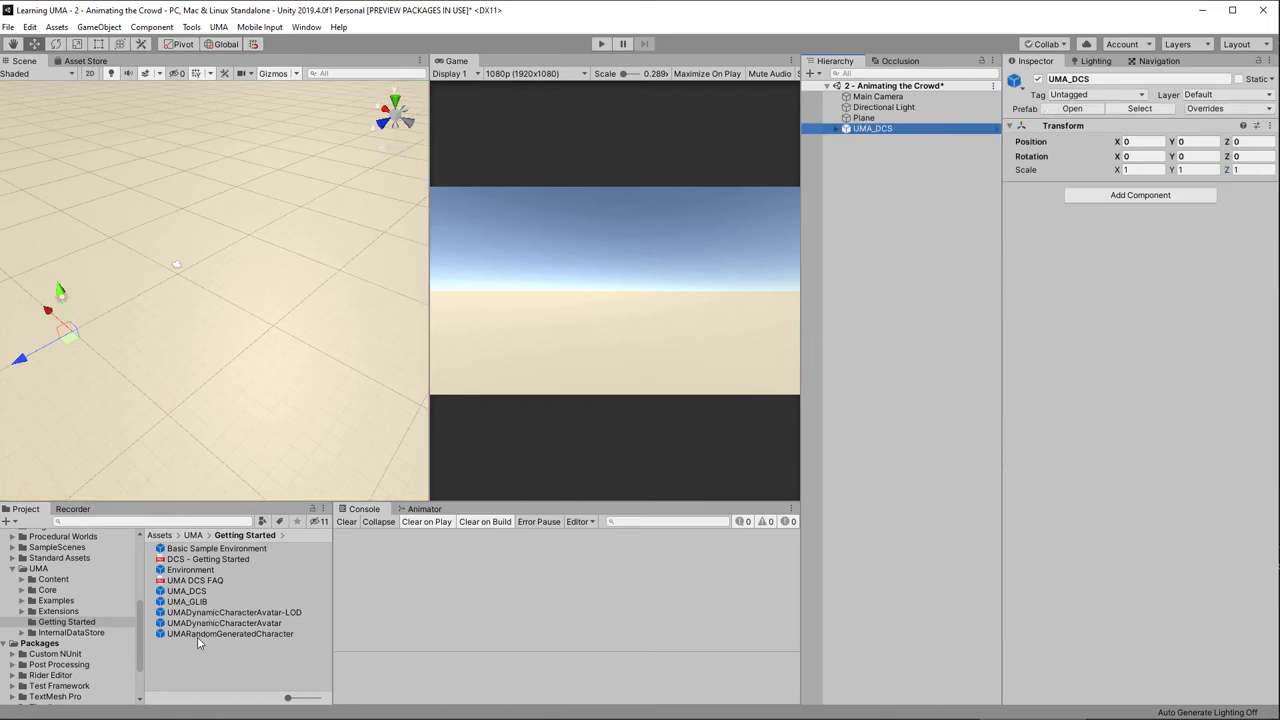
{"action": "left_click_drag", "start_coordinate": [197, 637], "coordinate": [884, 234]}
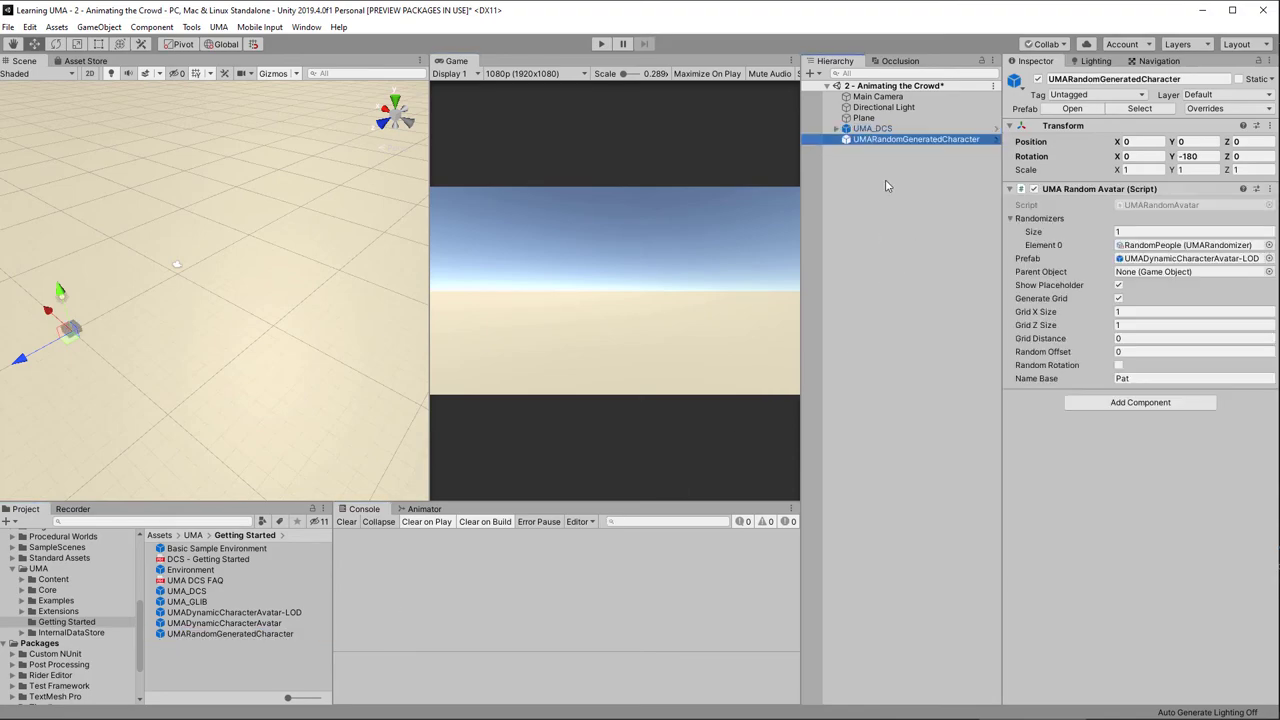
Enter Grid X and Z Size 10, grid distance 2, Random Offset 0.5, then re-edit grid distance
{"action": "left_click", "coordinate": [1139, 313]}
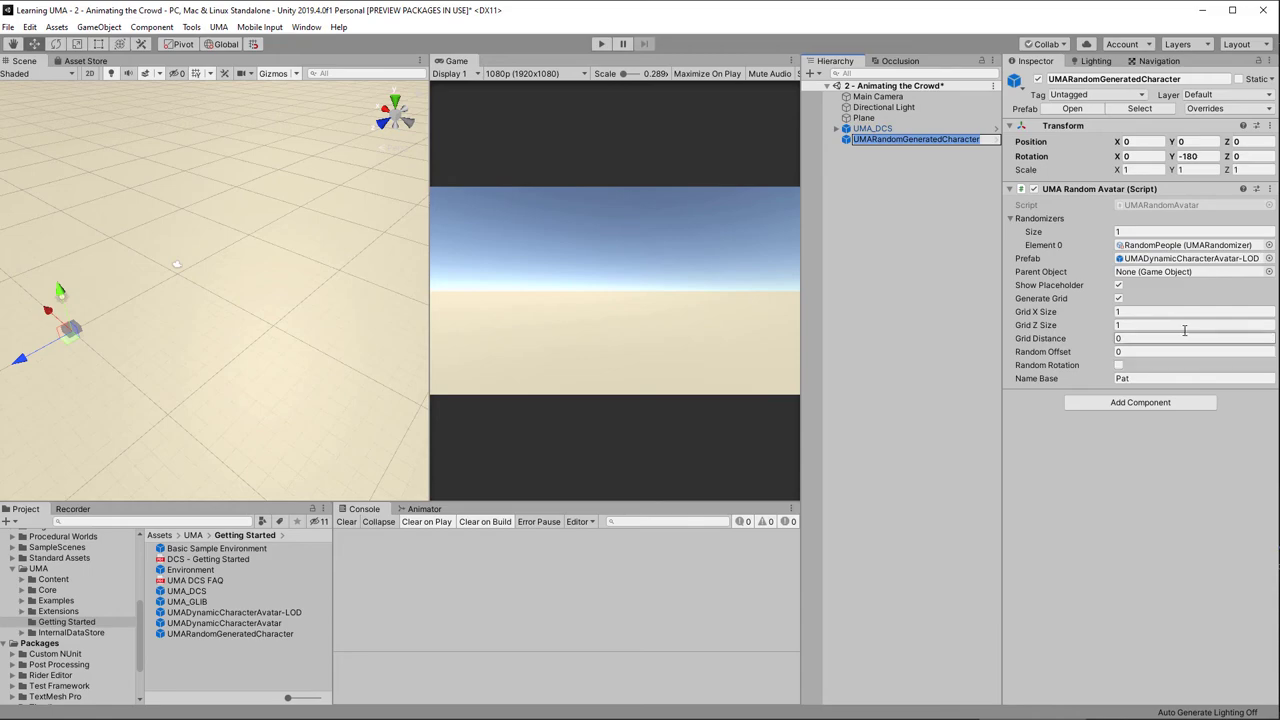
{"action": "type", "text": "10"}
{"action": "key", "text": "Tab"}
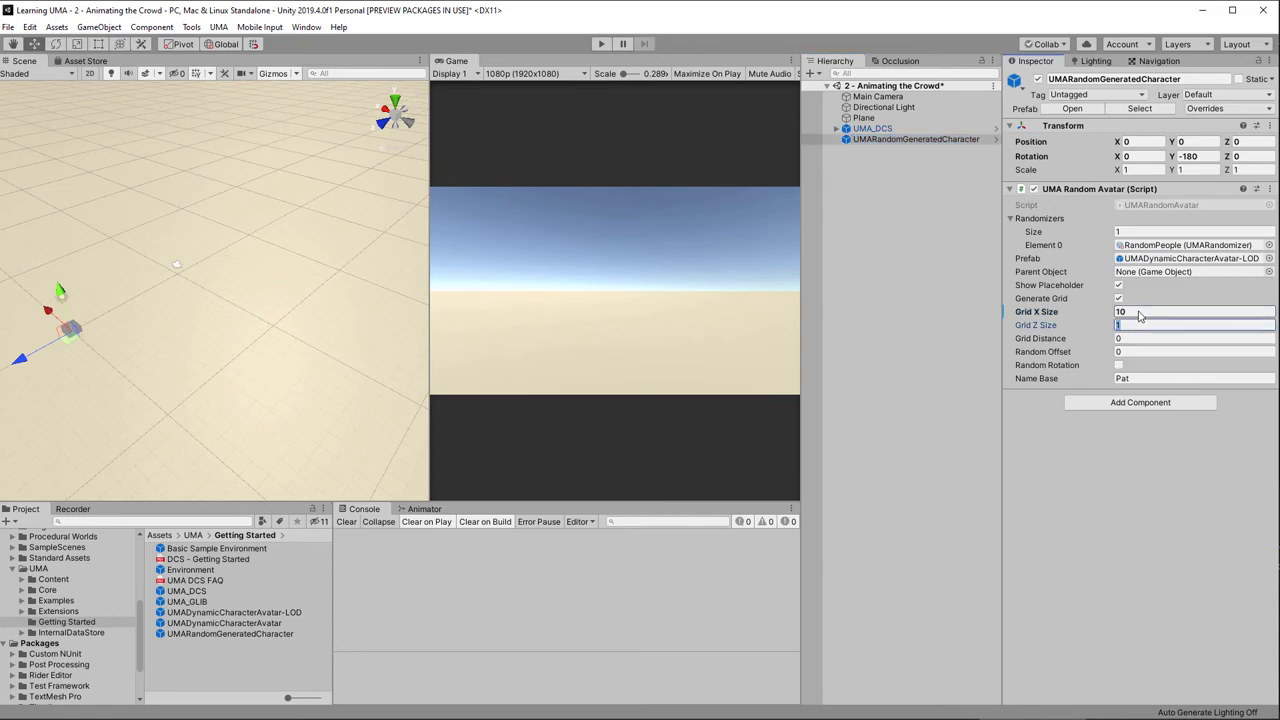
{"action": "type", "text": "10"}
{"action": "key", "text": "Tab"}
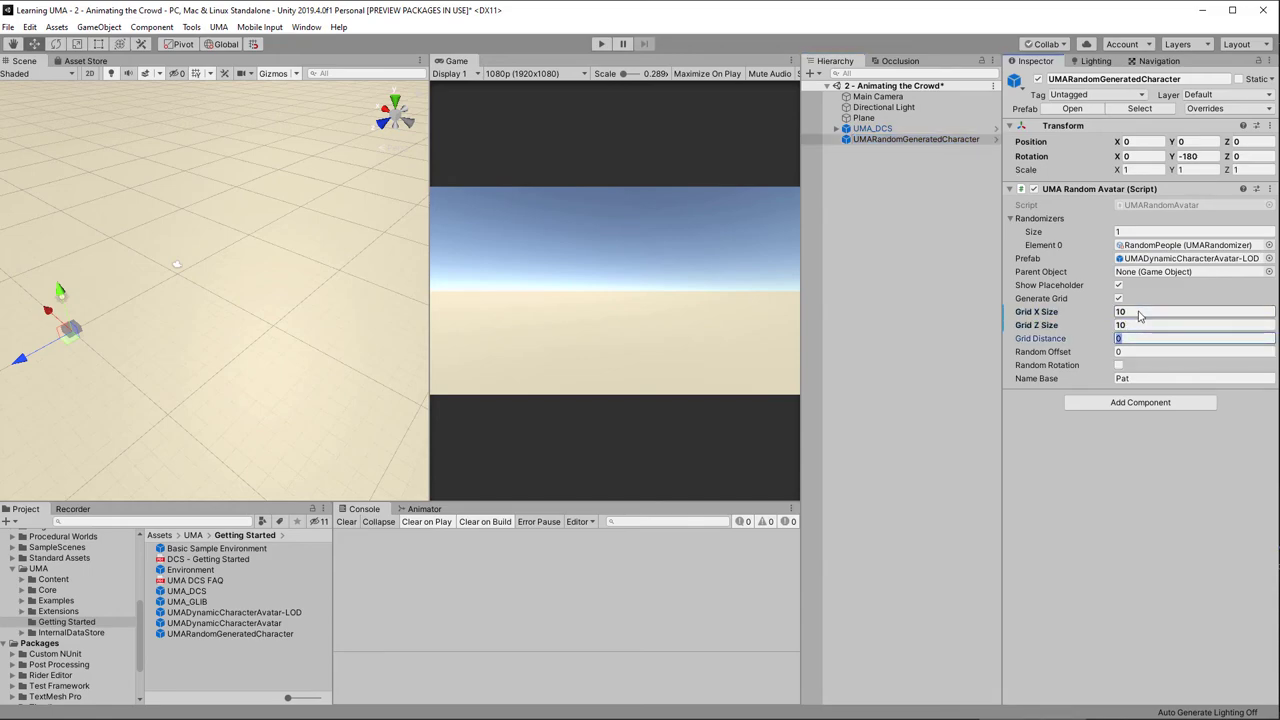
{"action": "type", "text": "2"}
{"action": "key", "text": "Tab"}
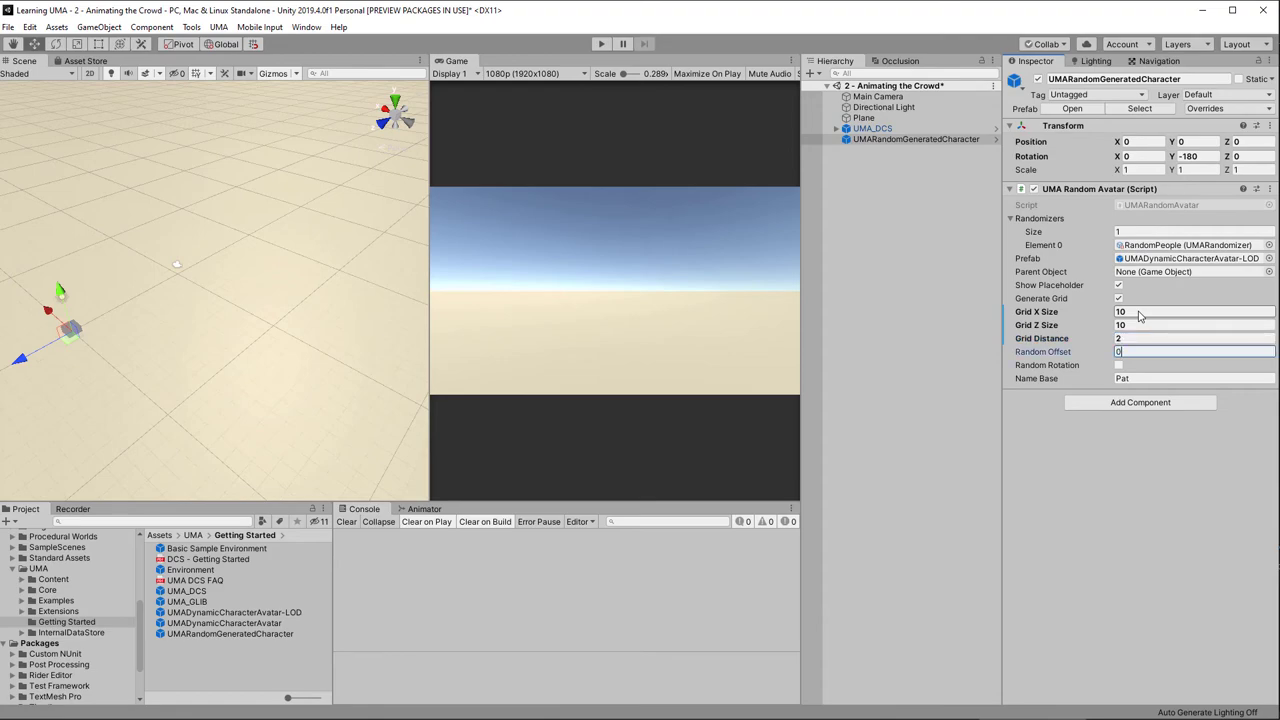
{"action": "type", "text": "0.5"}
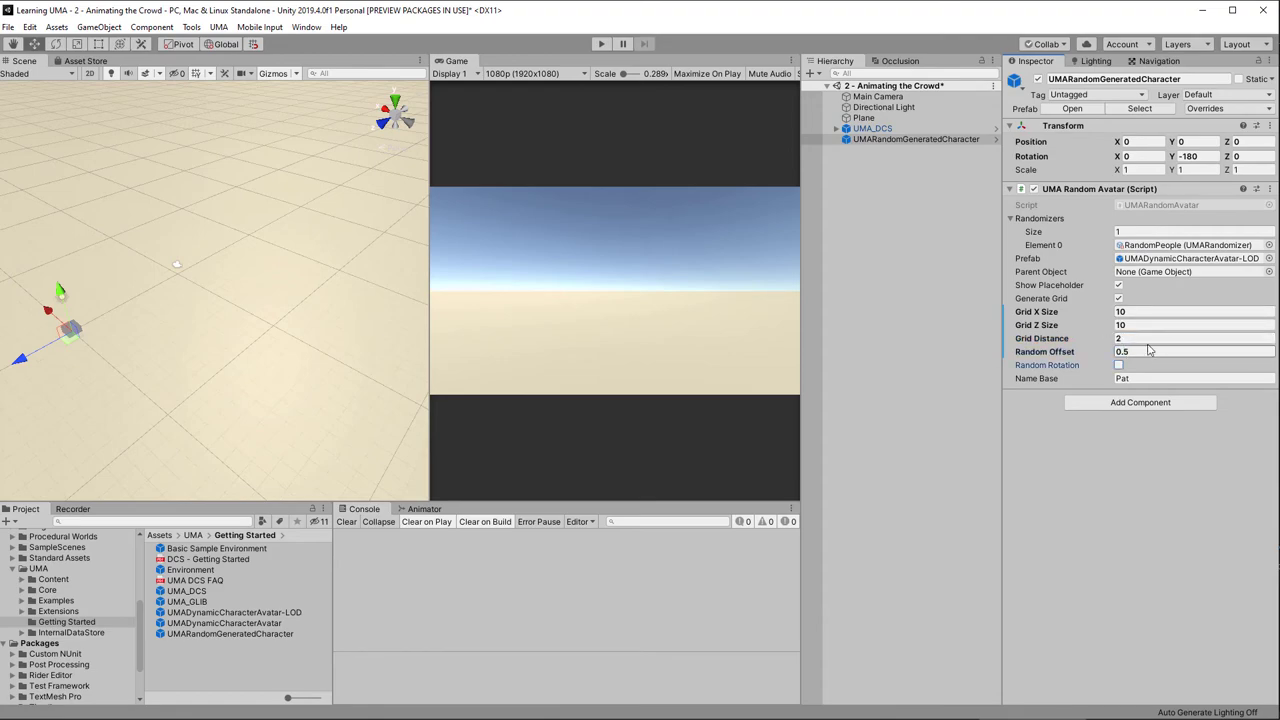
{"action": "left_click", "coordinate": [1145, 340]}
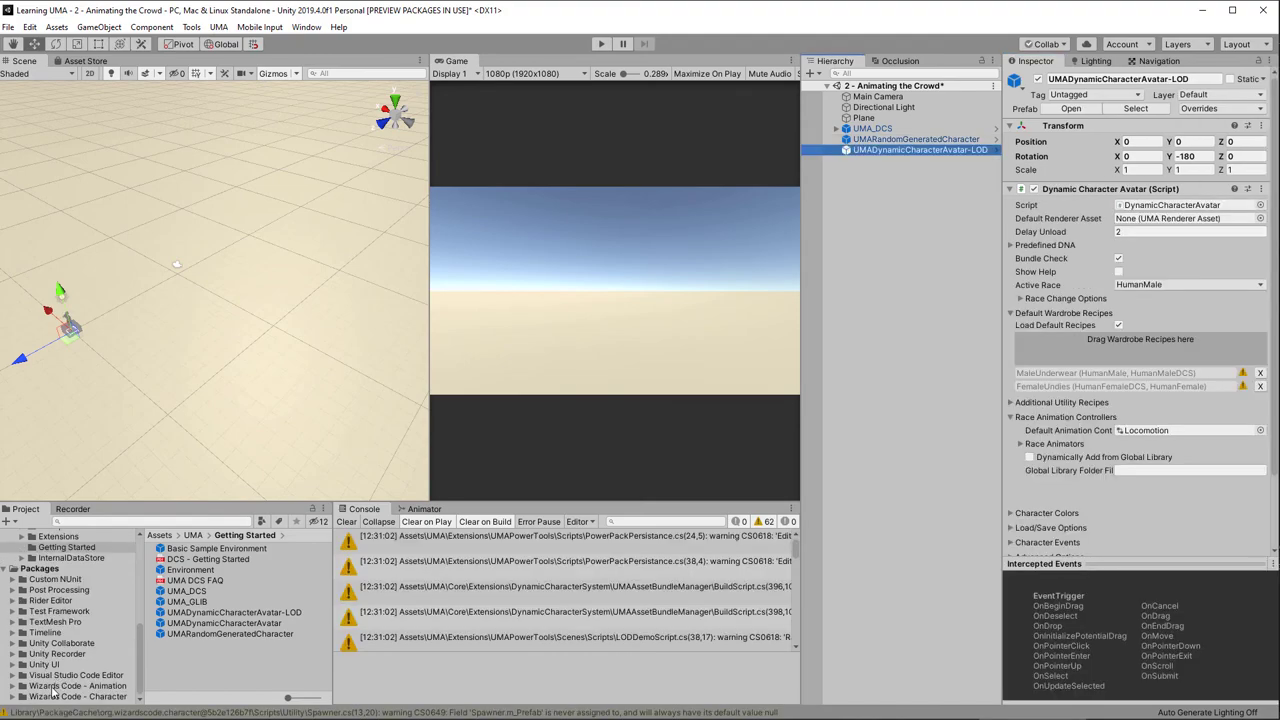
Drag the Wander script from Character > Scripts > Navigation onto UMADynamicCharacterAvatar-LOD
{"action": "left_click", "coordinate": [40, 697]}
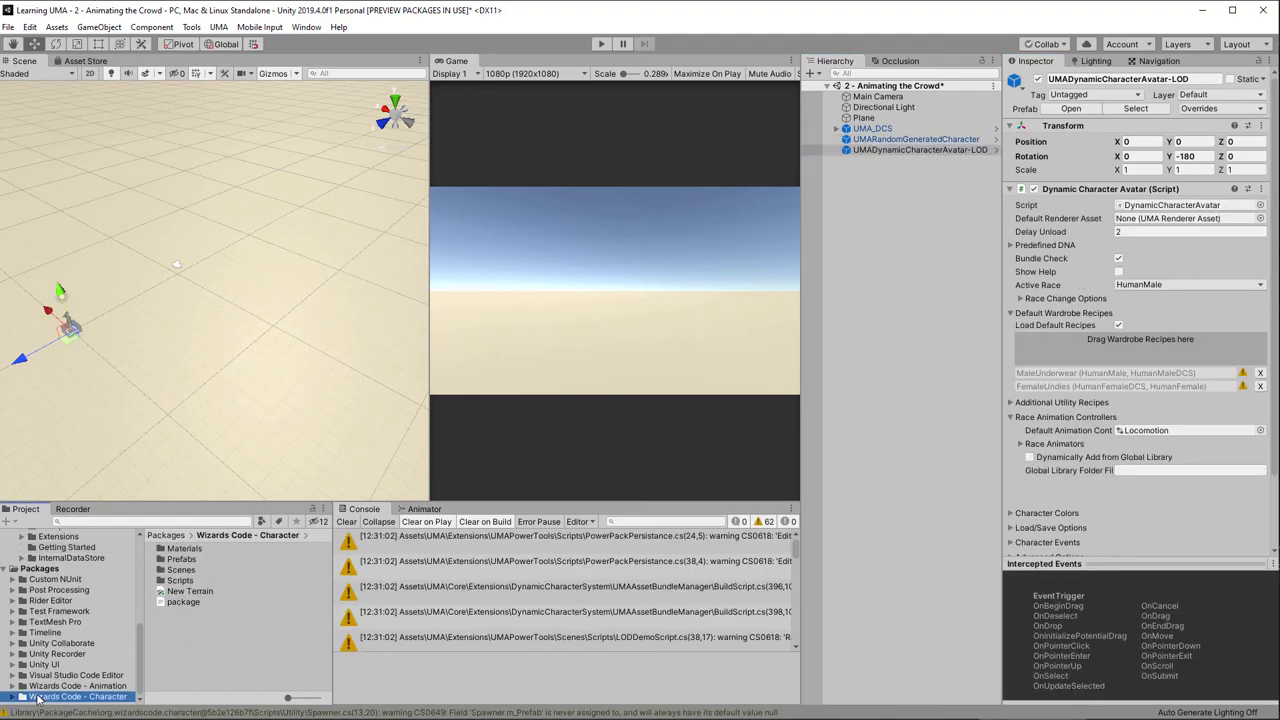
{"action": "double_click", "coordinate": [181, 581]}
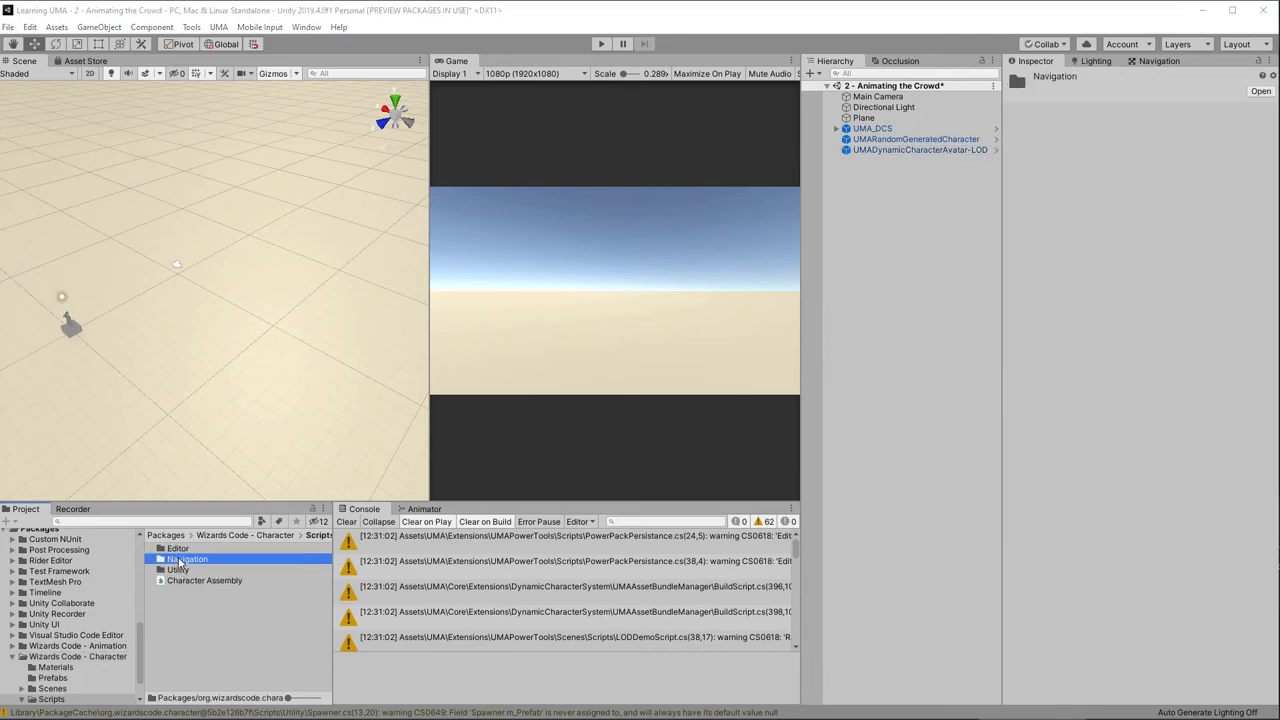
{"action": "double_click", "coordinate": [178, 558]}
{"action": "left_click_drag", "start_coordinate": [182, 552], "coordinate": [920, 150]}
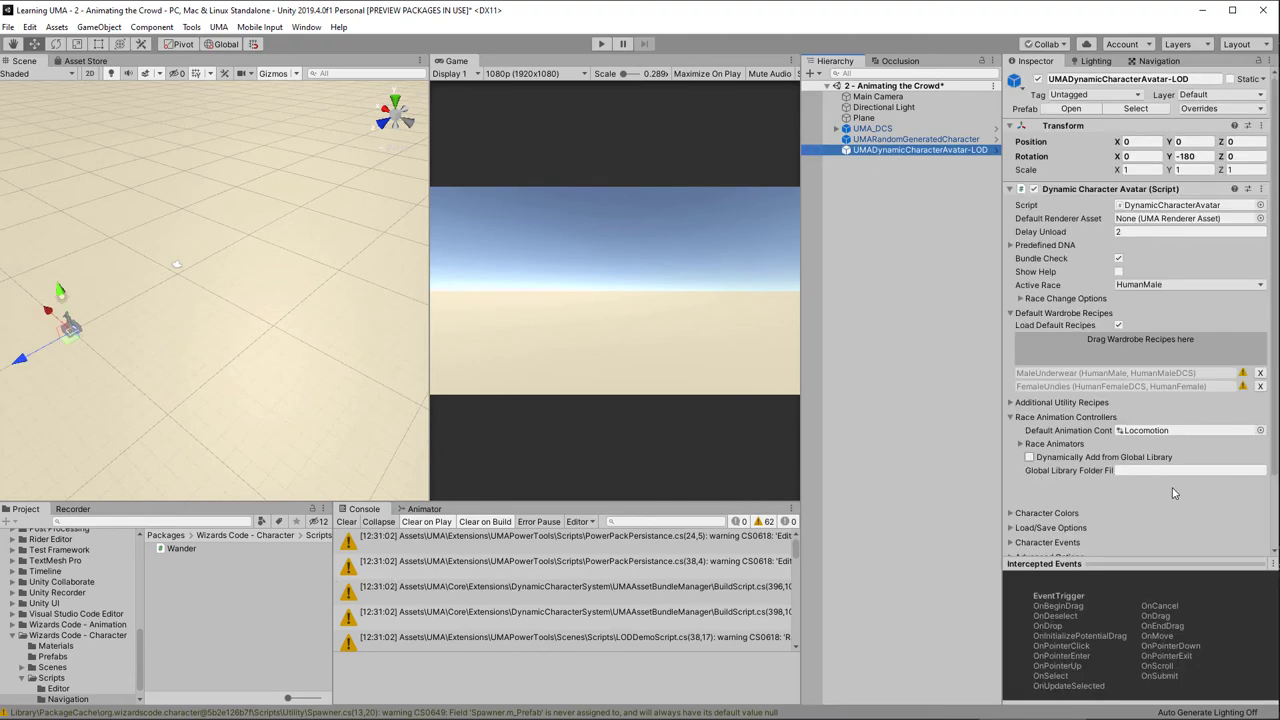
{"action": "scroll", "coordinate": [1175, 493], "scroll_direction": "down", "scroll_amount": 3}
{"action": "left_click_drag", "start_coordinate": [203, 548], "coordinate": [1050, 550]}
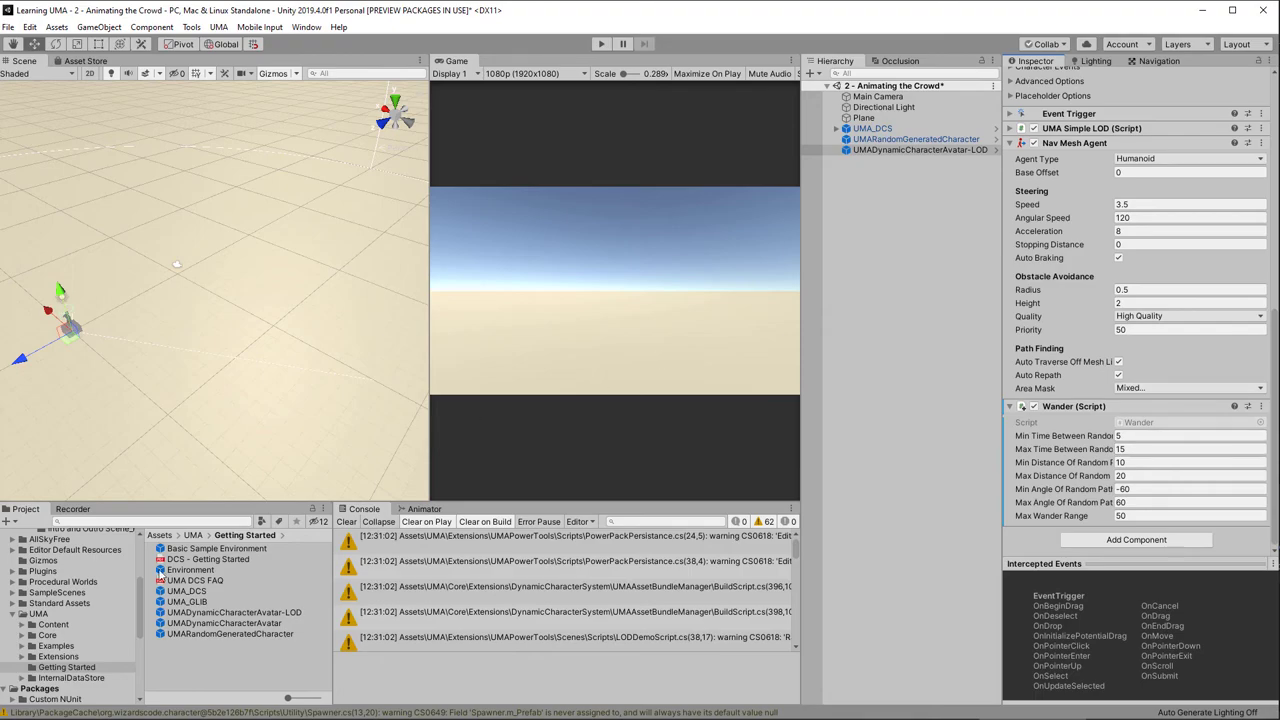
Save UMADynamicCharacterAvatar-LOD into _MyStuff/Prefabs as a Prefab Variant
{"action": "scroll", "coordinate": [55, 590], "scroll_direction": "up", "scroll_amount": 5}
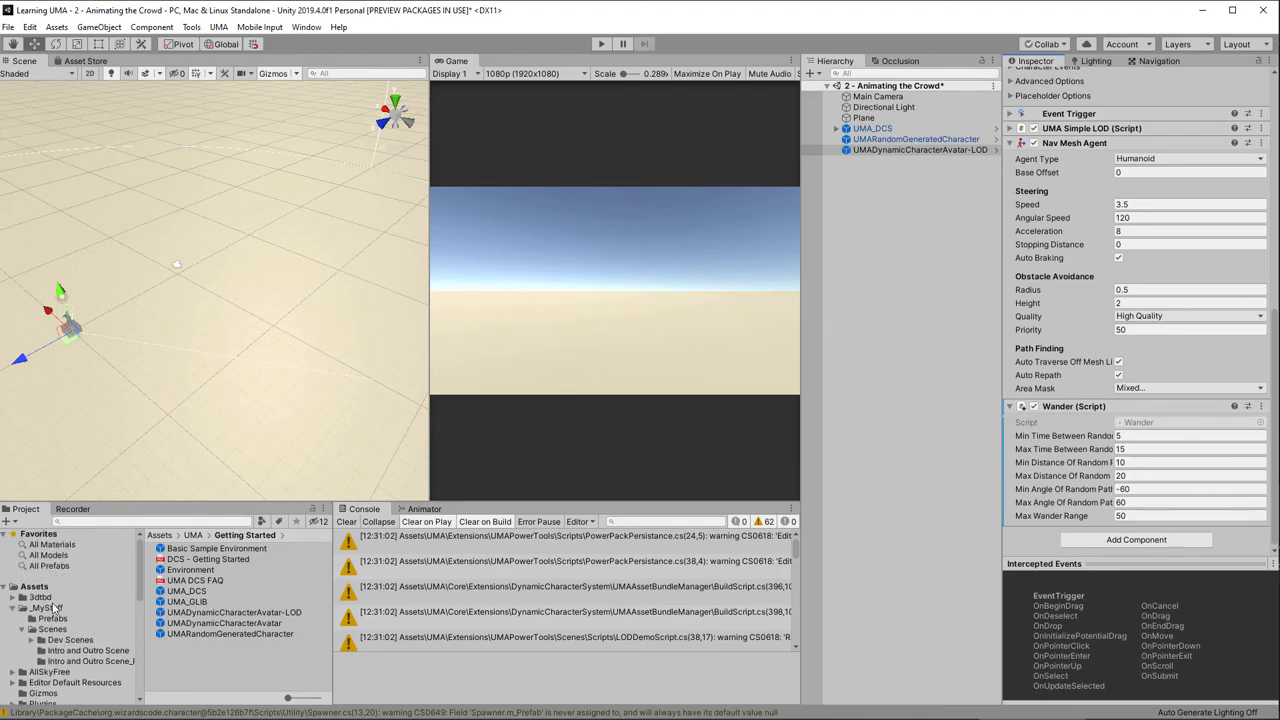
{"action": "left_click", "coordinate": [53, 619]}
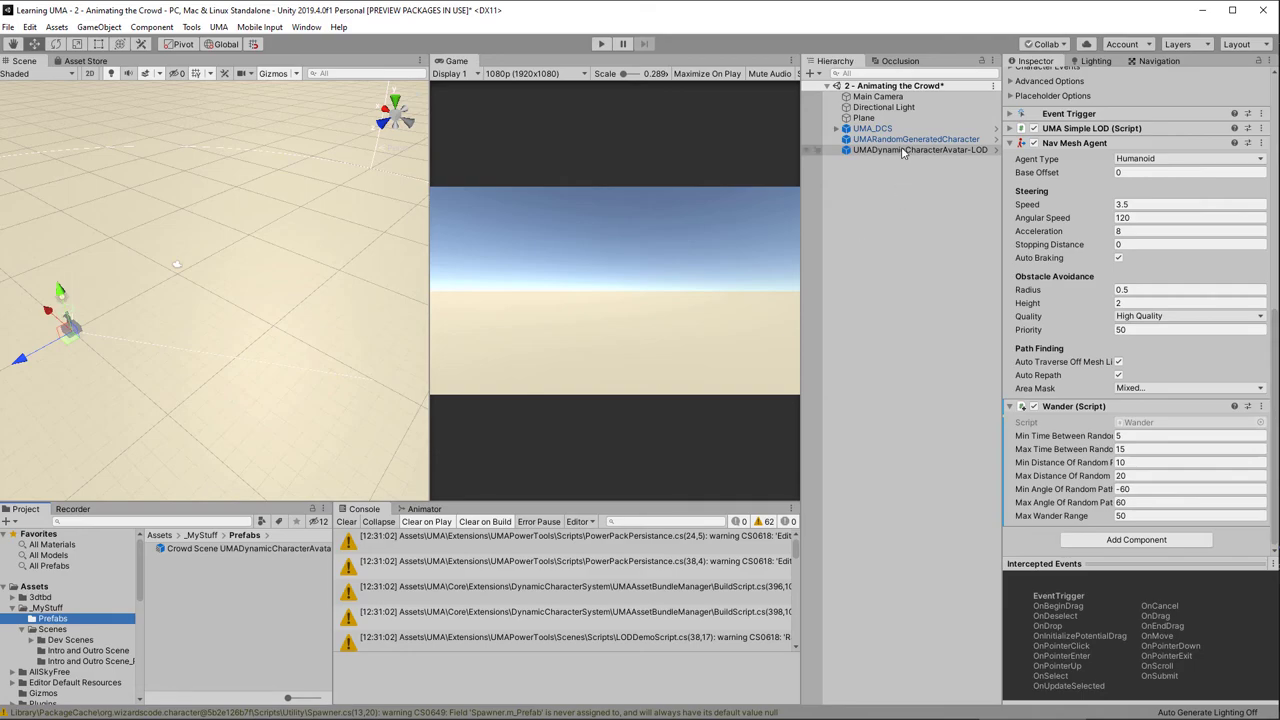
{"action": "left_click_drag", "start_coordinate": [903, 152], "coordinate": [218, 588]}
{"action": "left_click", "coordinate": [672, 396]}
Rename the prefab variant to Crowd UMA and select the leftover scene avatar
{"action": "left_click", "coordinate": [250, 558]}
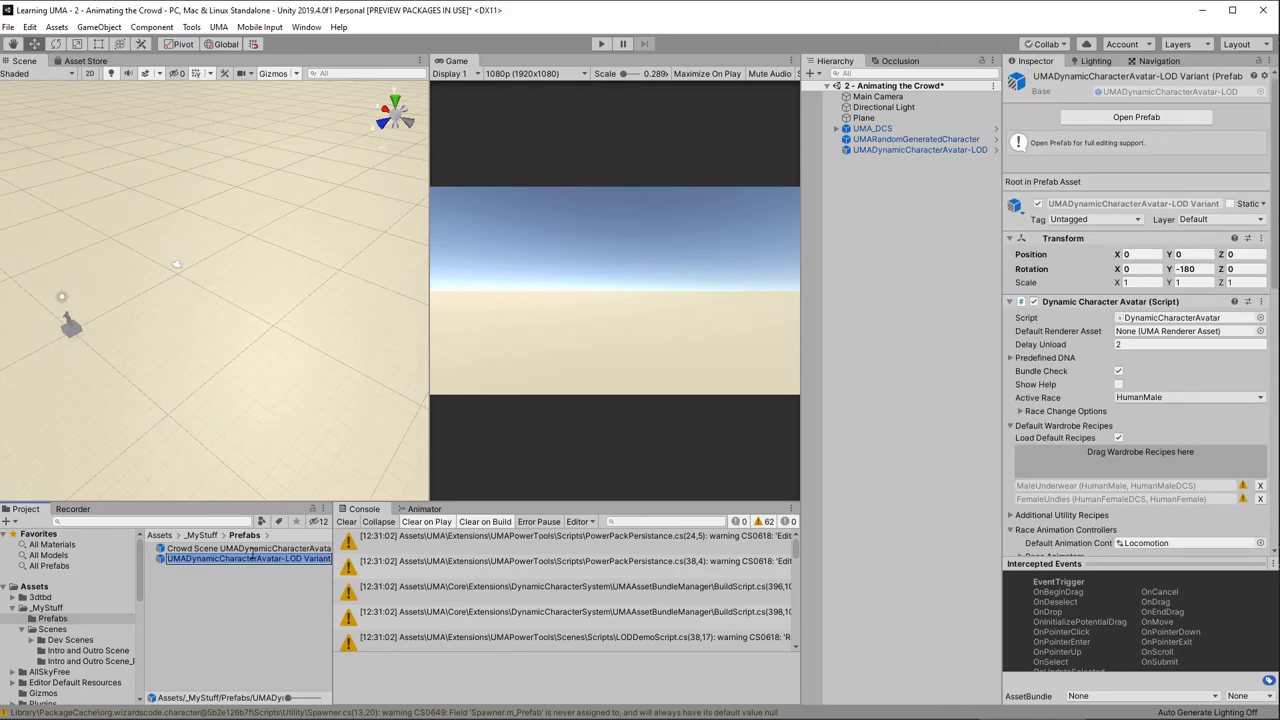
{"action": "type", "text": "Crowd UMA"}
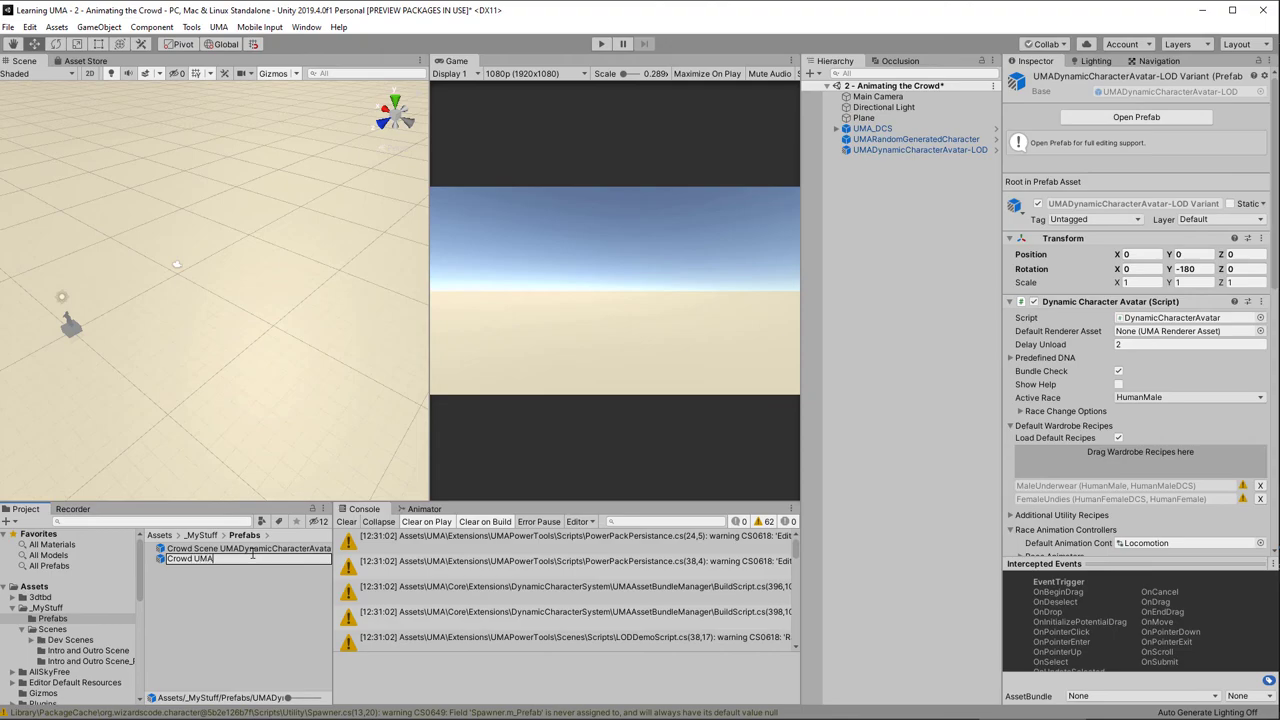
{"action": "key", "text": "Return"}
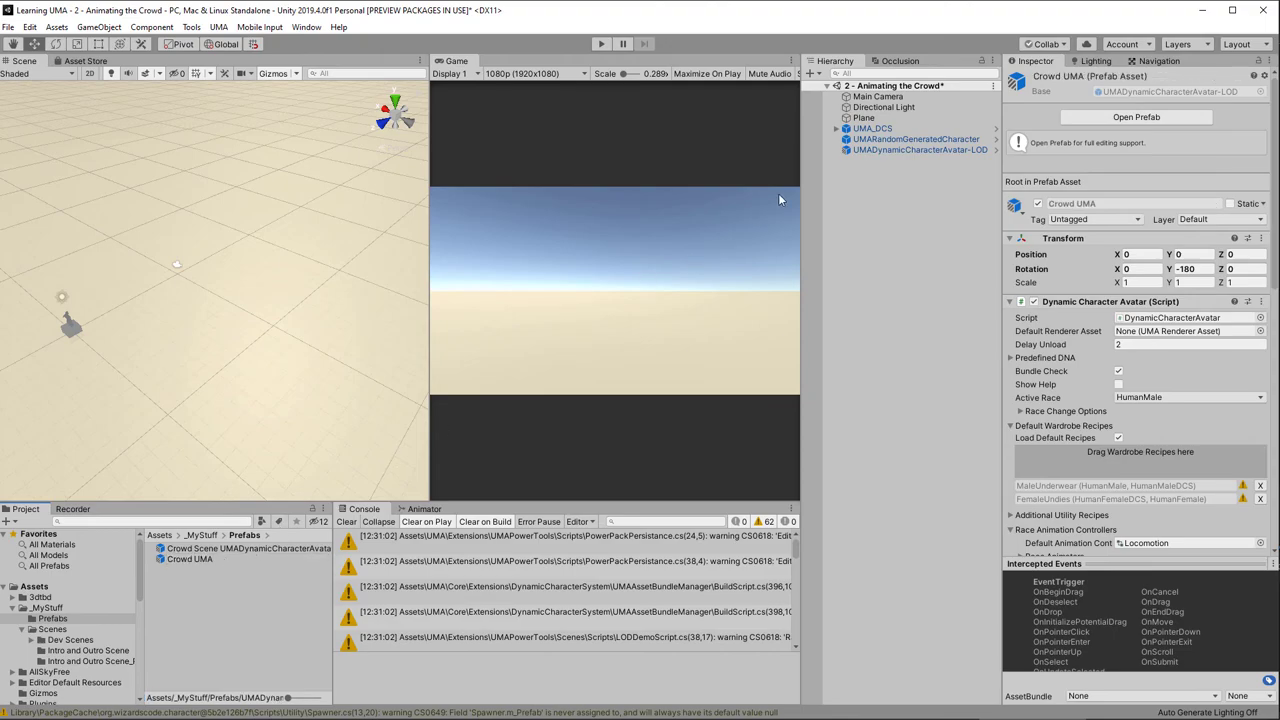
{"action": "left_click", "coordinate": [860, 150]}
Delete the leftover avatar and set Crowd UMA as the random generator's prefab
{"action": "key", "text": "Delete"}
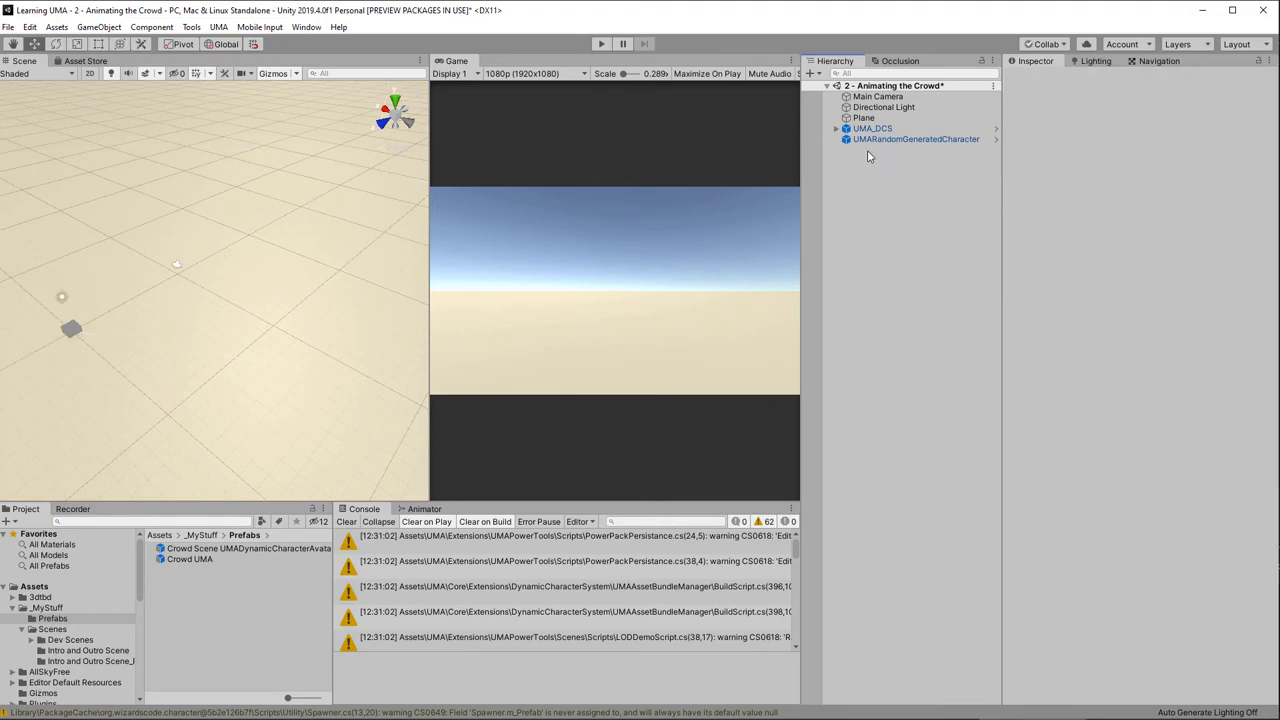
{"action": "left_click", "coordinate": [875, 140]}
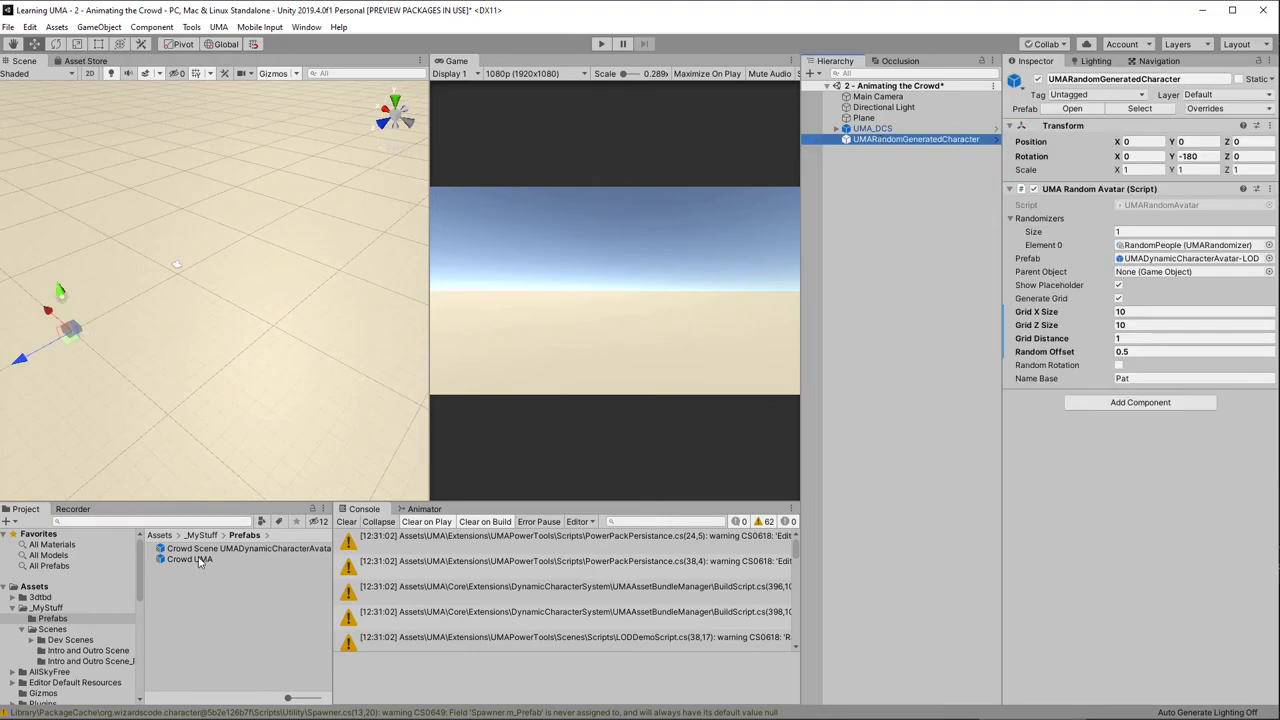
{"action": "left_click_drag", "start_coordinate": [199, 562], "coordinate": [1190, 258]}
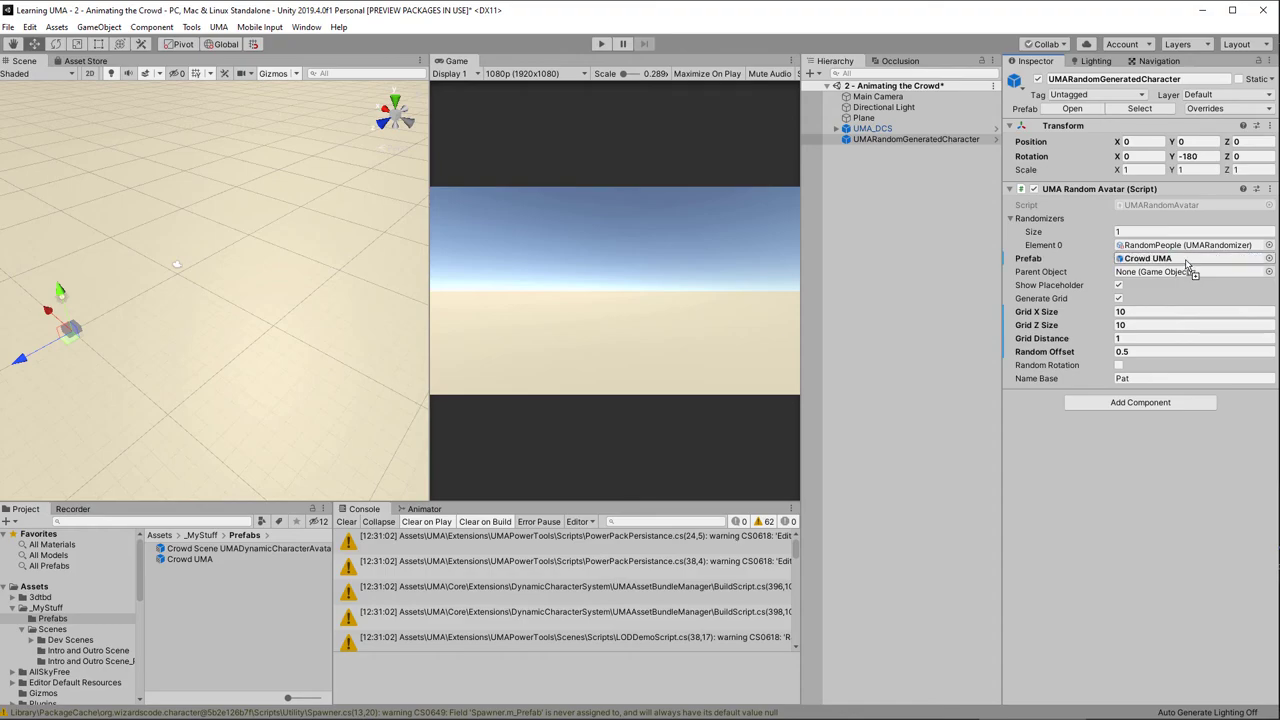
Play the scene and orbit the view to inspect the spawned crowd
{"action": "left_click", "coordinate": [601, 44]}
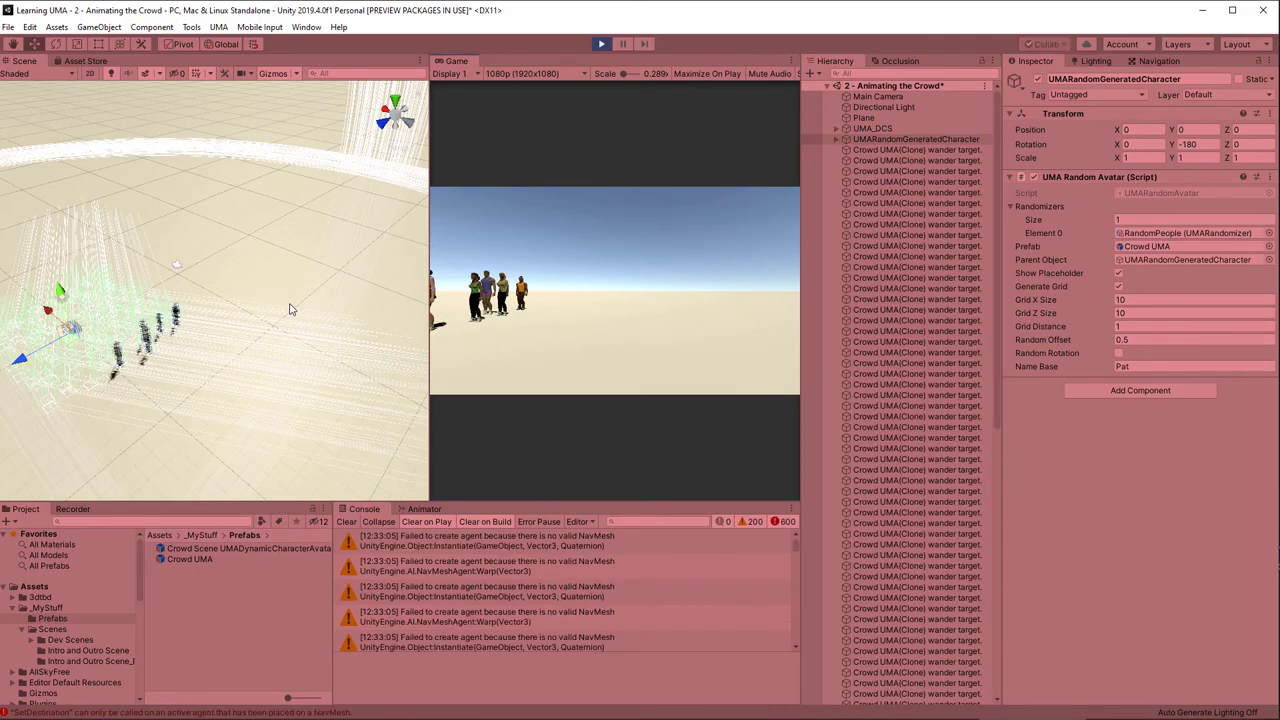
{"action": "left_click", "coordinate": [880, 127]}
{"action": "right_click_drag", "start_coordinate": [303, 352], "coordinate": [206, 363]}
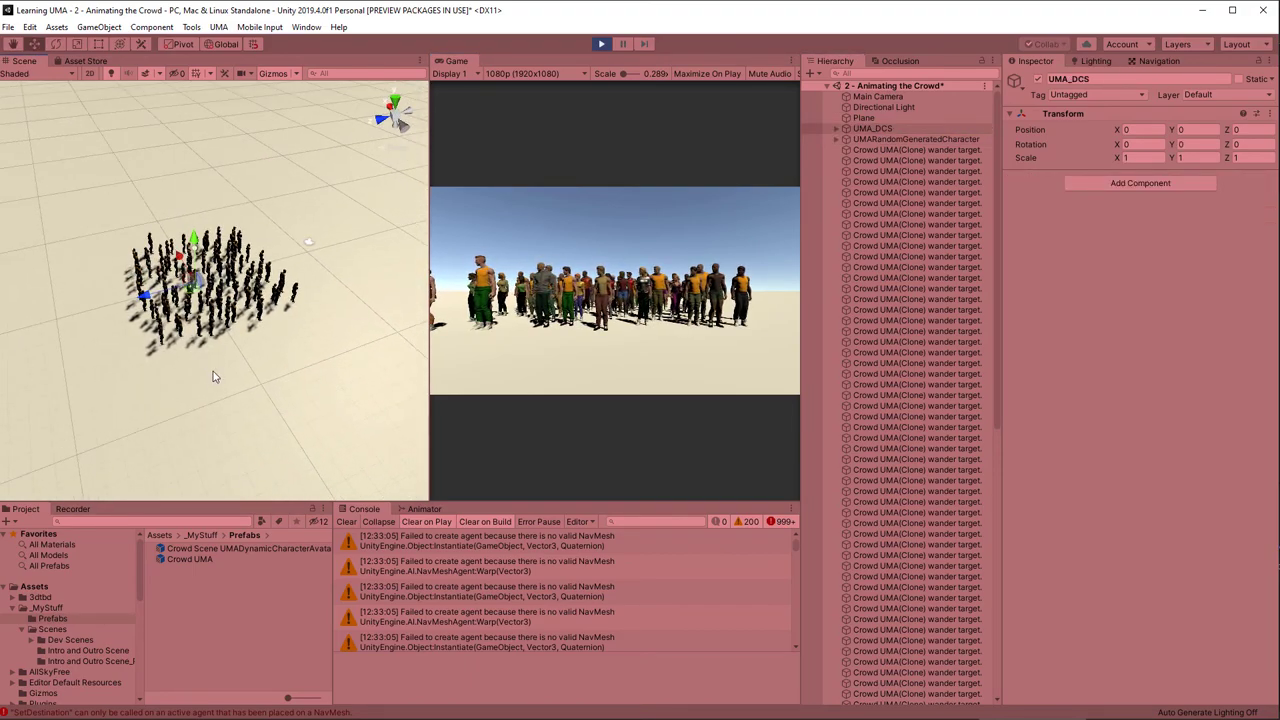
Stop Play mode and mark the Plane as Navigation Static in the Navigation window
{"action": "left_click", "coordinate": [601, 44]}
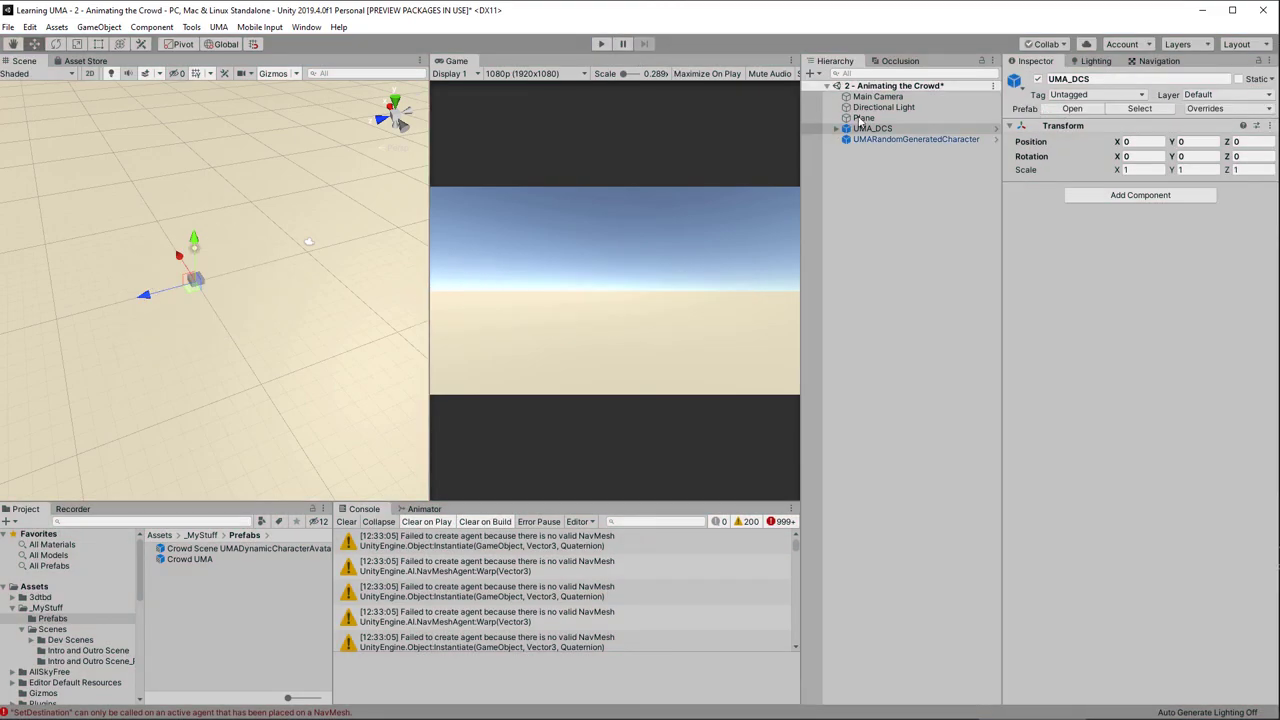
{"action": "left_click", "coordinate": [866, 118]}
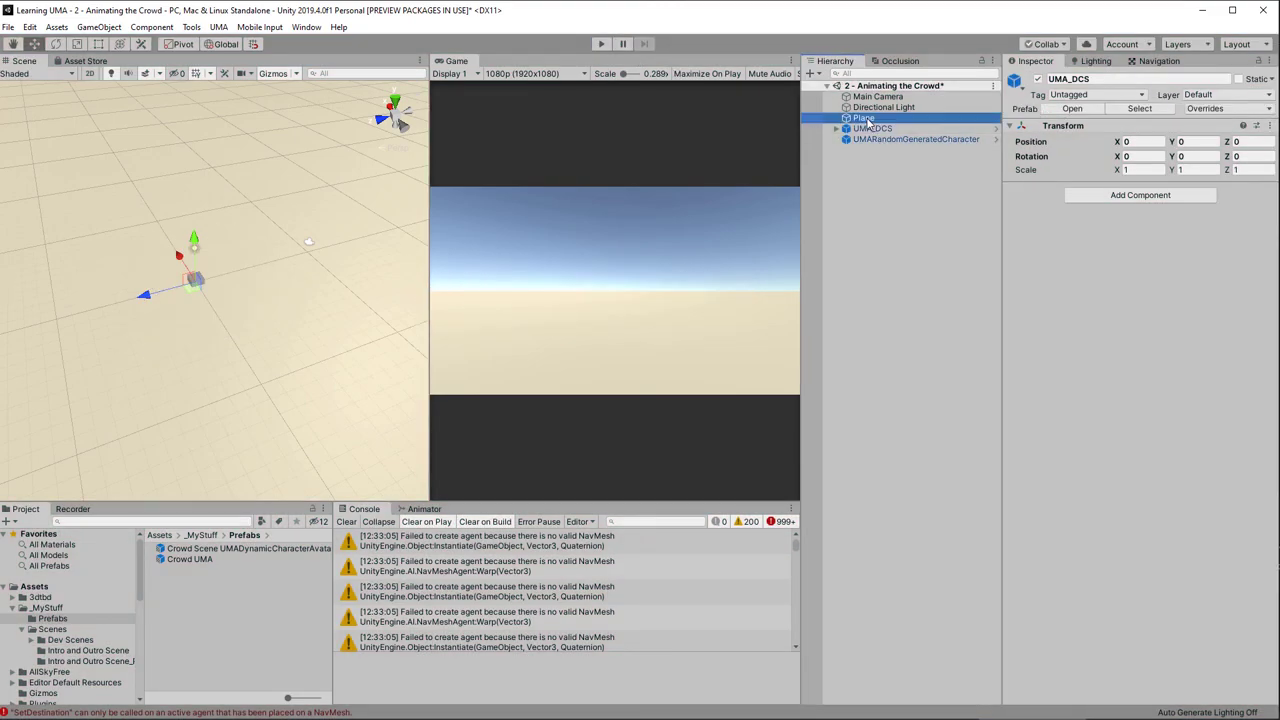
{"action": "left_click", "coordinate": [1160, 60]}
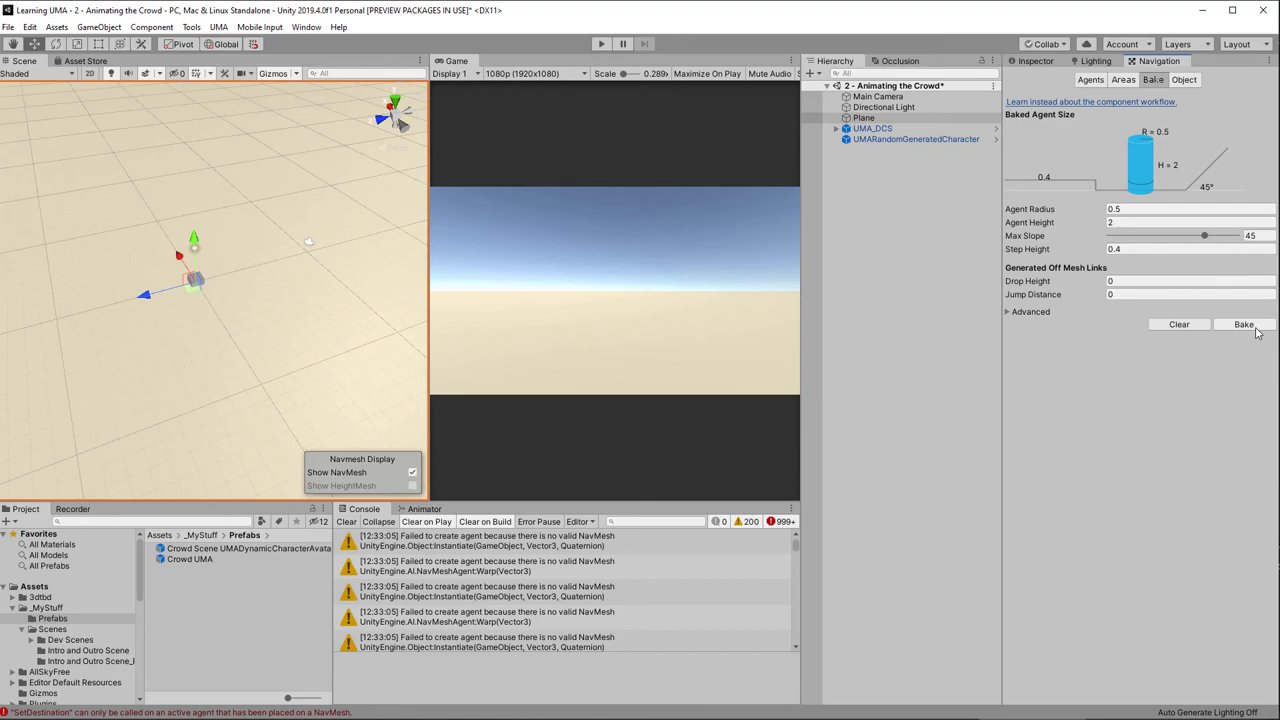
{"action": "left_click", "coordinate": [1183, 80]}
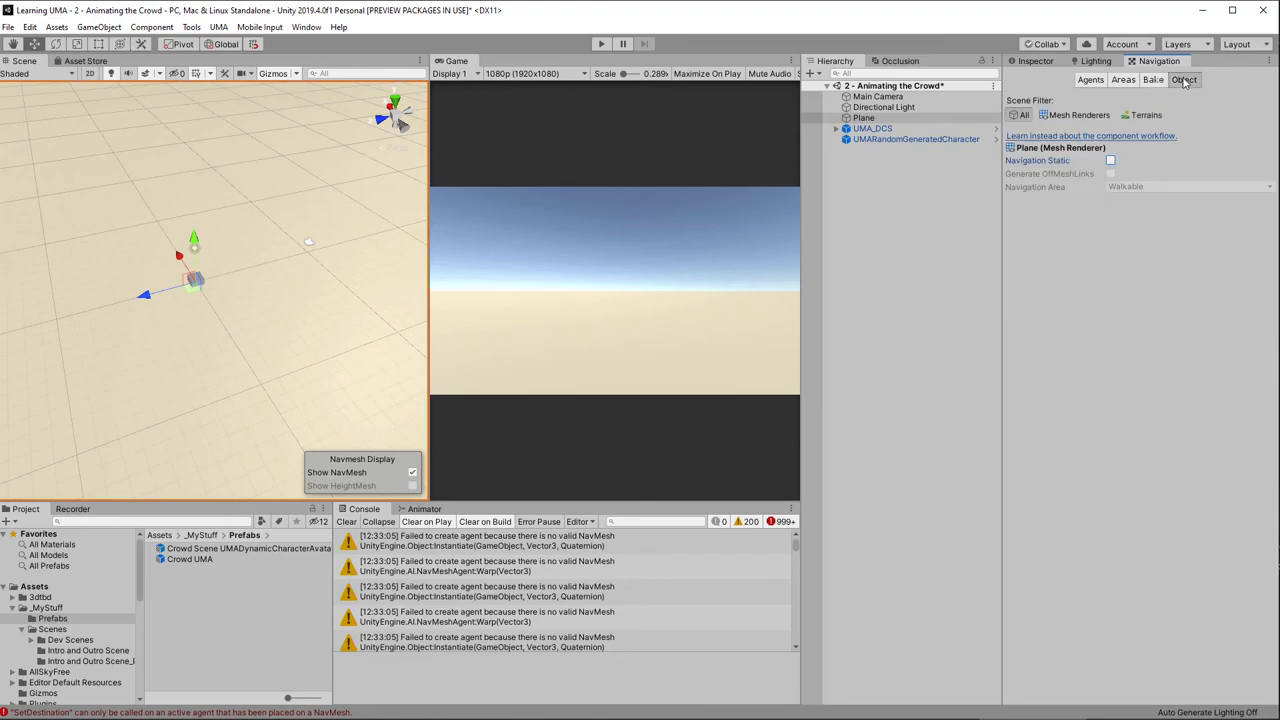
{"action": "left_click", "coordinate": [1111, 161]}
Bake the NavMesh over the Plane and replay the scene
{"action": "left_click", "coordinate": [1154, 80]}
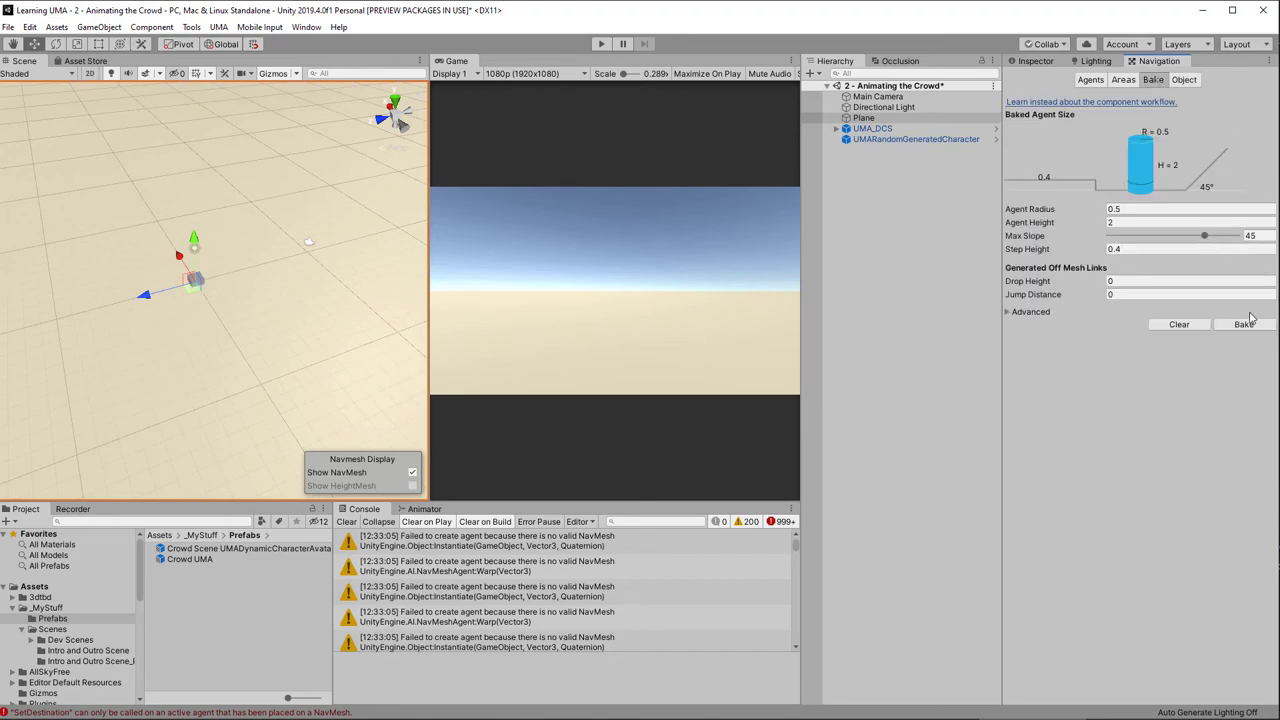
{"action": "left_click", "coordinate": [1243, 324]}
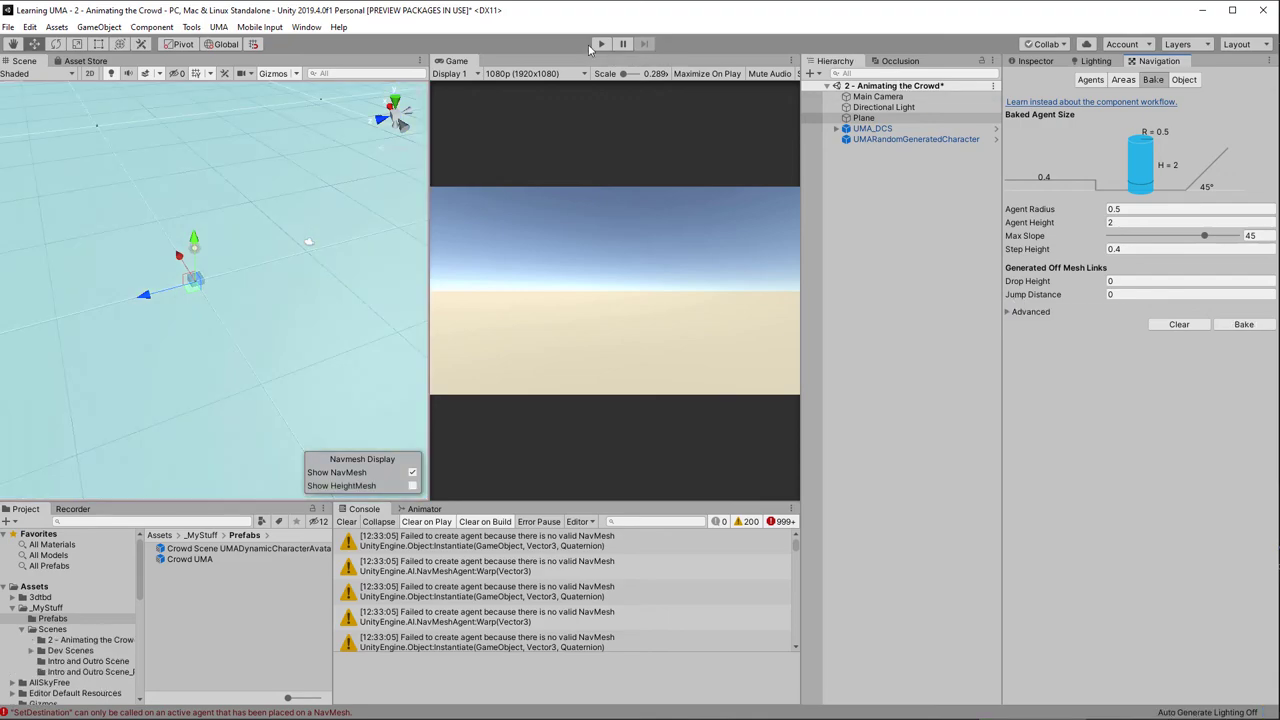
{"action": "left_click", "coordinate": [600, 44]}
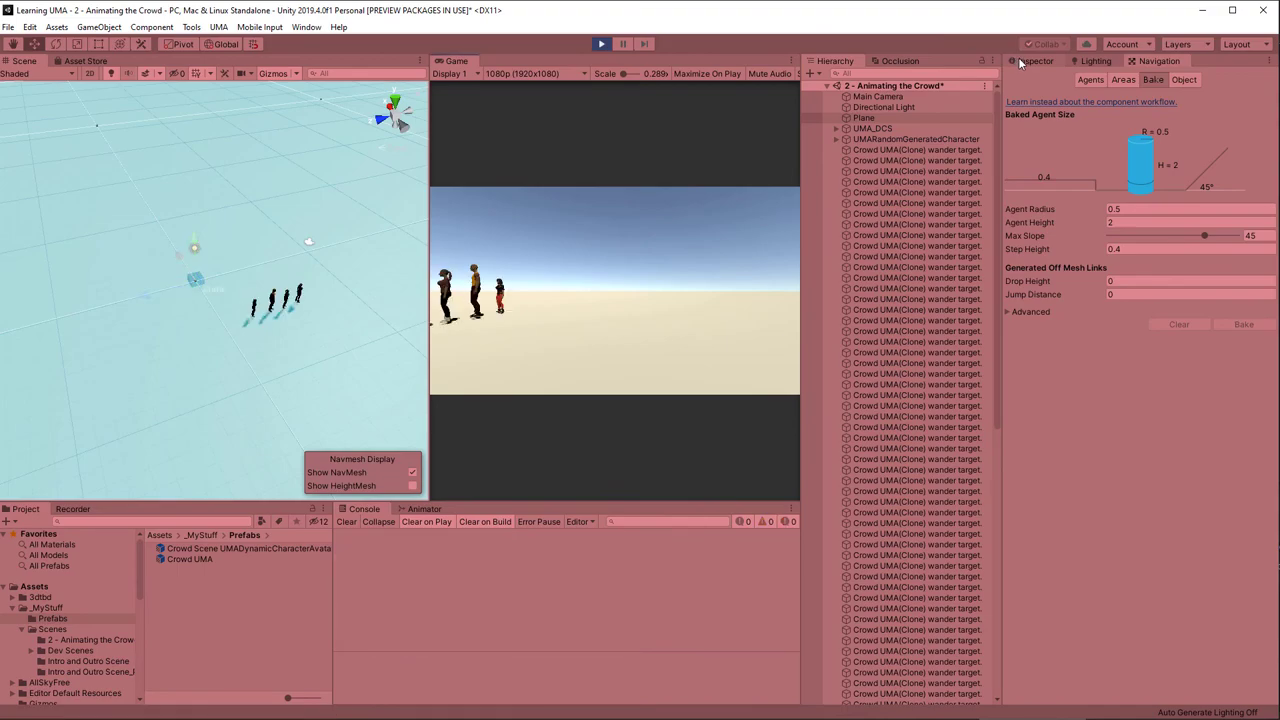
Bring back the Plane's properties and orbit the Scene view to watch the crowd wander
{"action": "left_click", "coordinate": [1020, 62]}
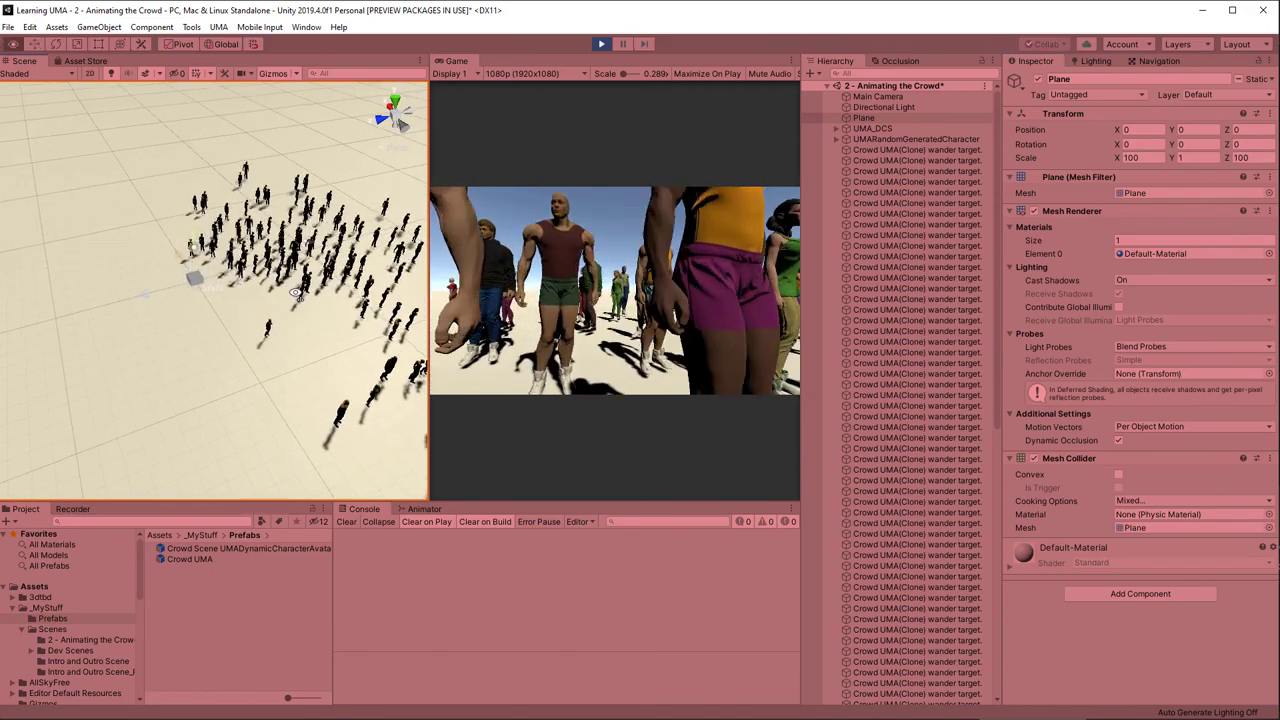
{"action": "right_click_drag", "start_coordinate": [323, 305], "coordinate": [453, 250]}
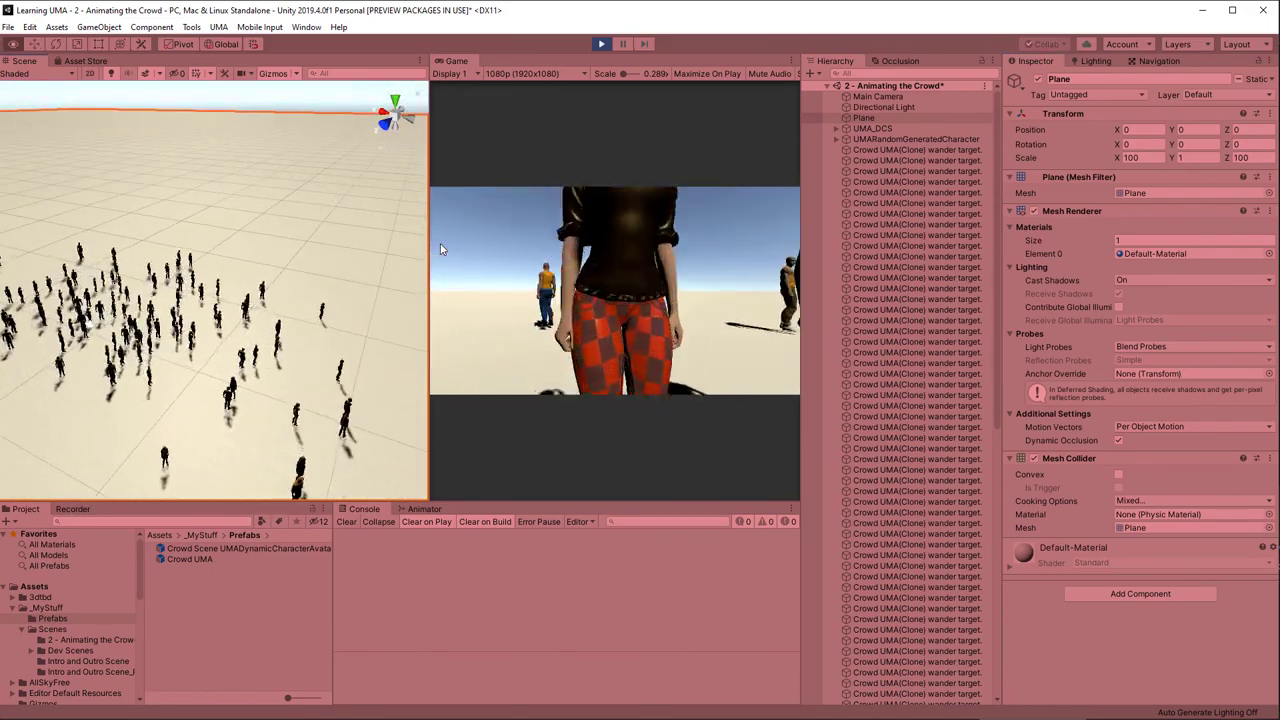
{"action": "right_click_drag", "start_coordinate": [400, 242], "coordinate": [364, 234]}
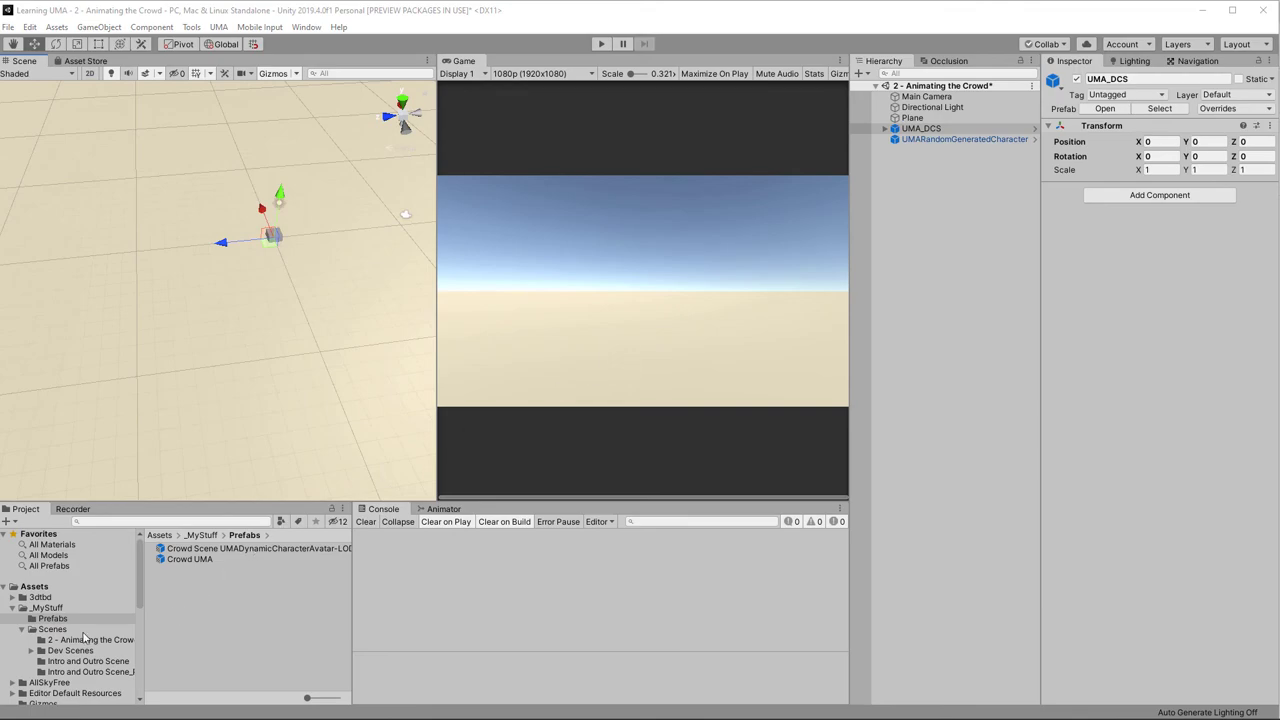
Add the Wizards Code SimpleLocomotionController script to the Crowd UMA prefab, then play the scene
{"action": "left_click", "coordinate": [189, 562]}
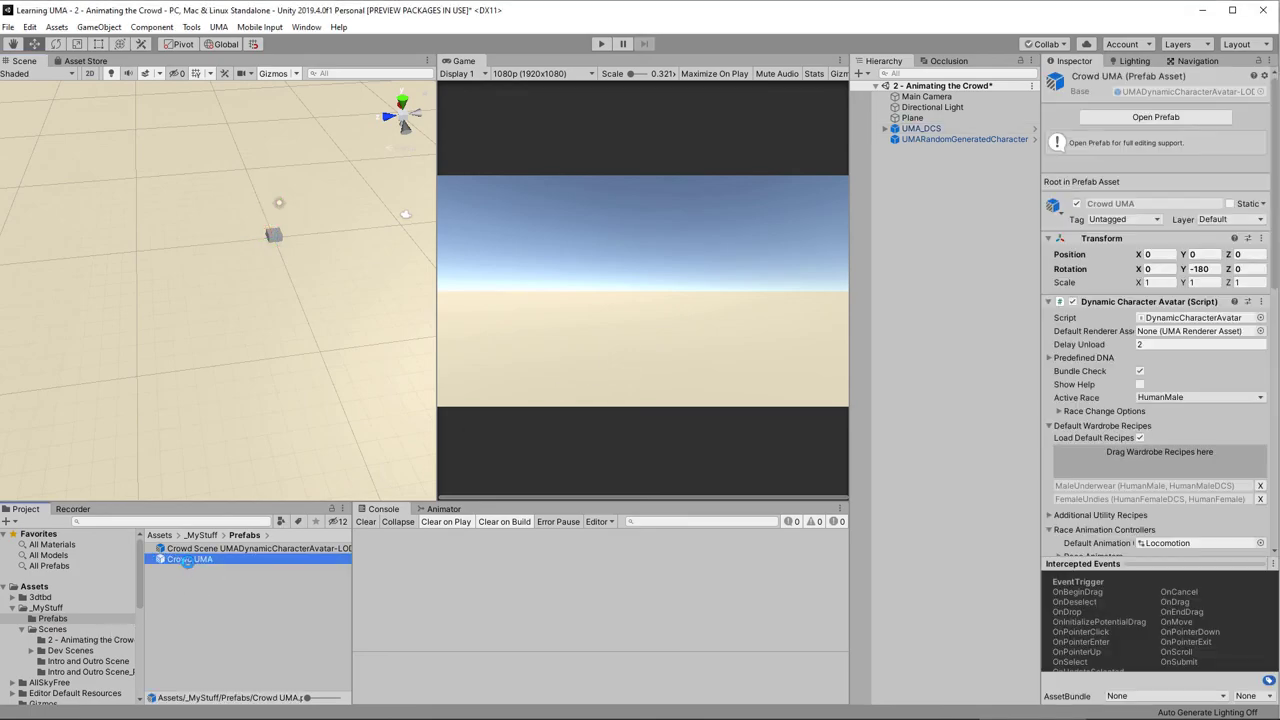
{"action": "scroll", "coordinate": [108, 617], "scroll_direction": "down", "scroll_amount": 5}
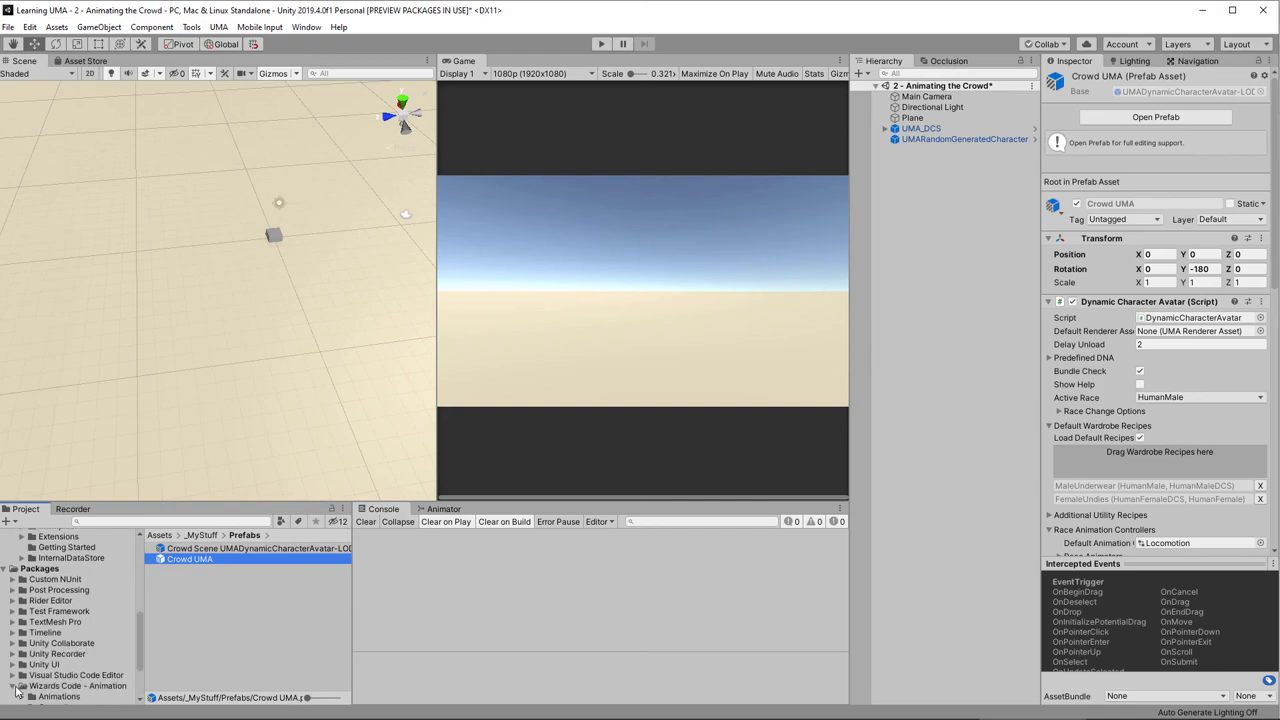
{"action": "left_click", "coordinate": [13, 686]}
{"action": "left_click", "coordinate": [51, 675]}
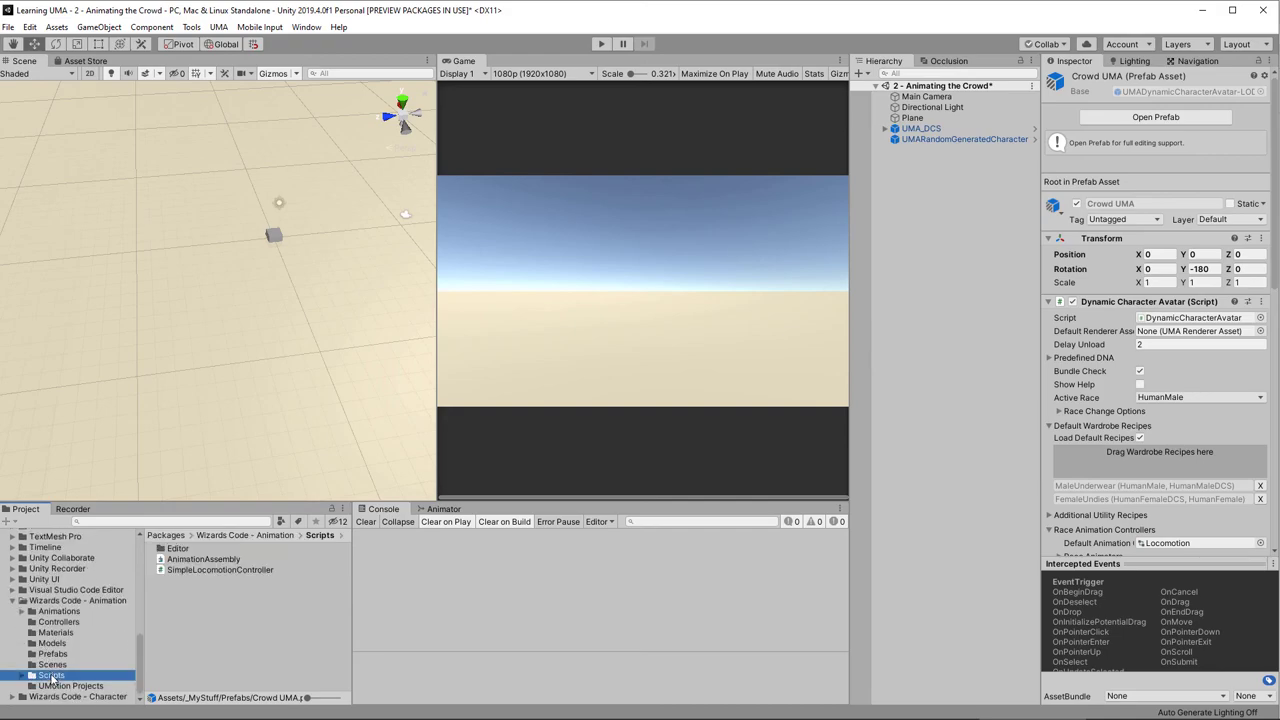
{"action": "left_click_drag", "start_coordinate": [203, 574], "coordinate": [1117, 540]}
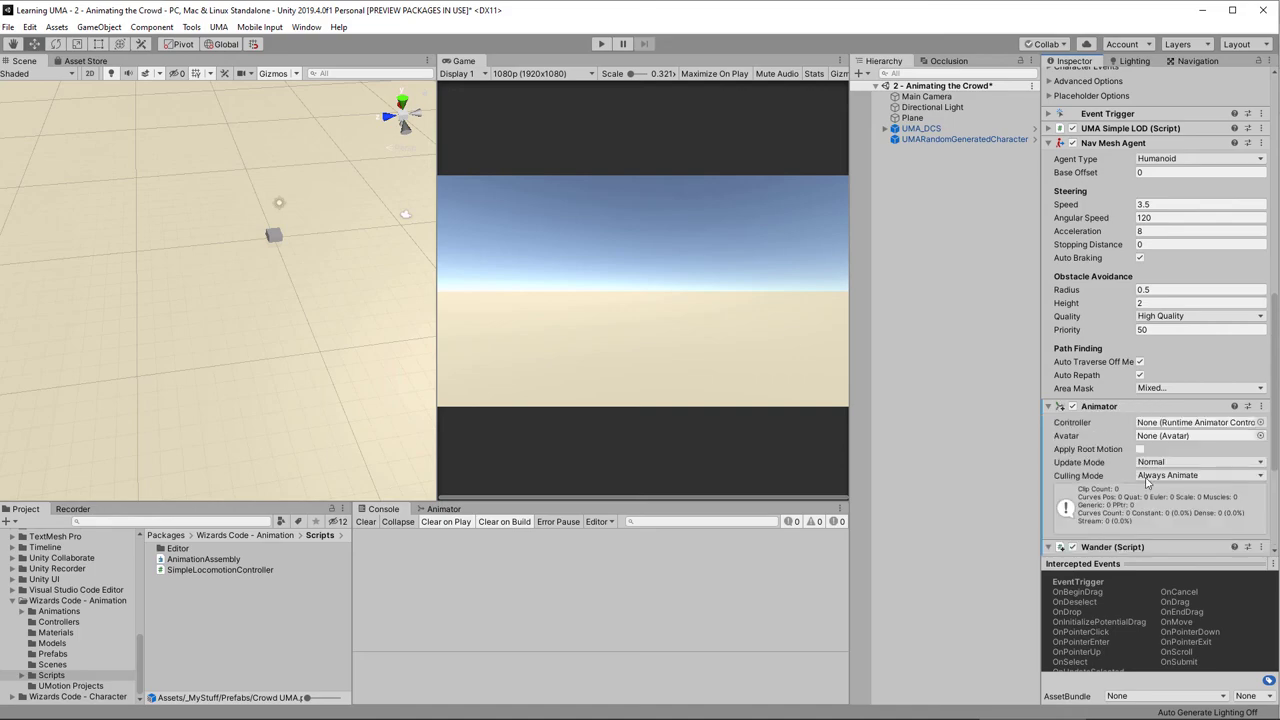
{"action": "scroll", "coordinate": [1117, 540], "scroll_direction": "down", "scroll_amount": 3}
{"action": "left_click", "coordinate": [1148, 515]}
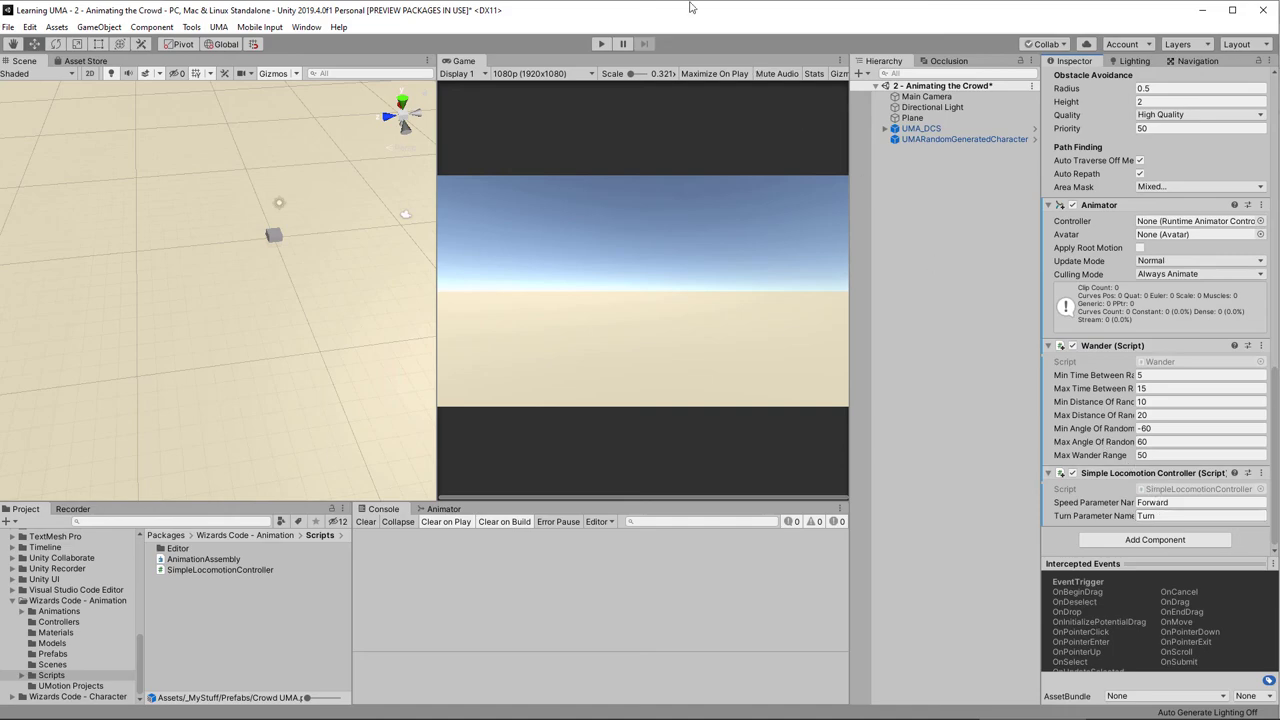
{"action": "left_click", "coordinate": [600, 44]}
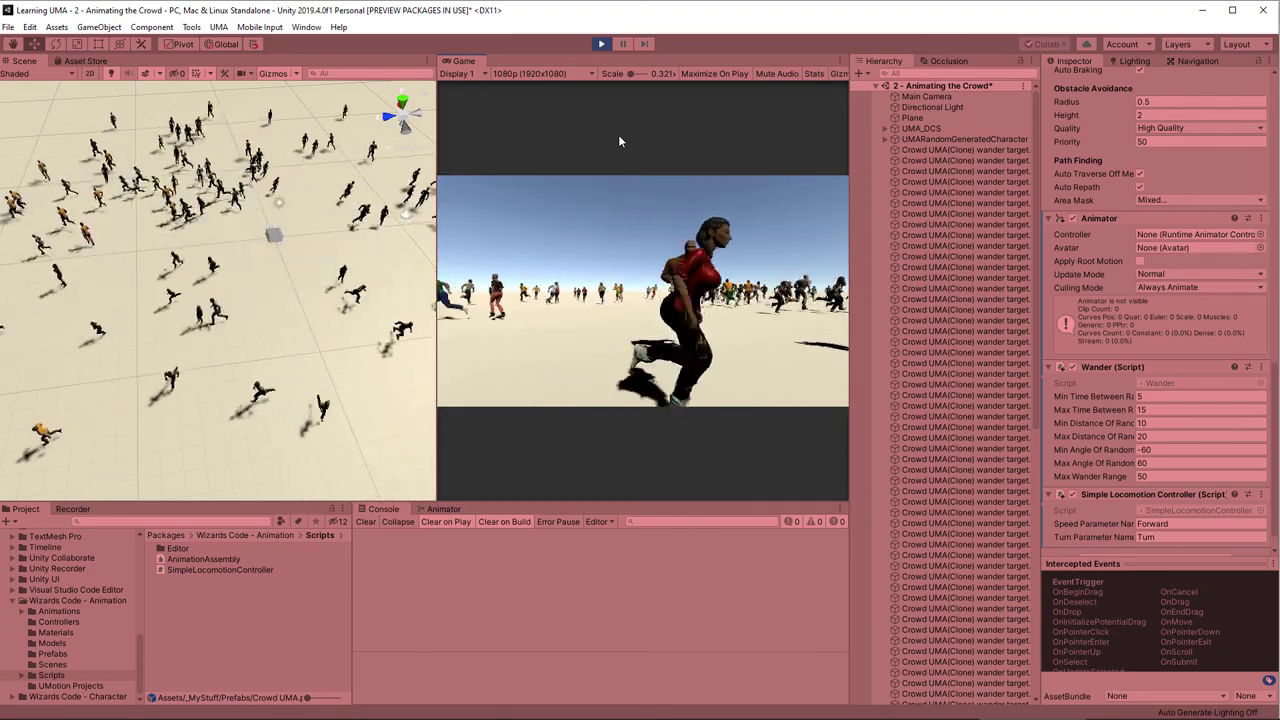
Exit Play mode after watching the Crowd UMA runners spread across the plane
{"action": "left_click", "coordinate": [608, 45]}
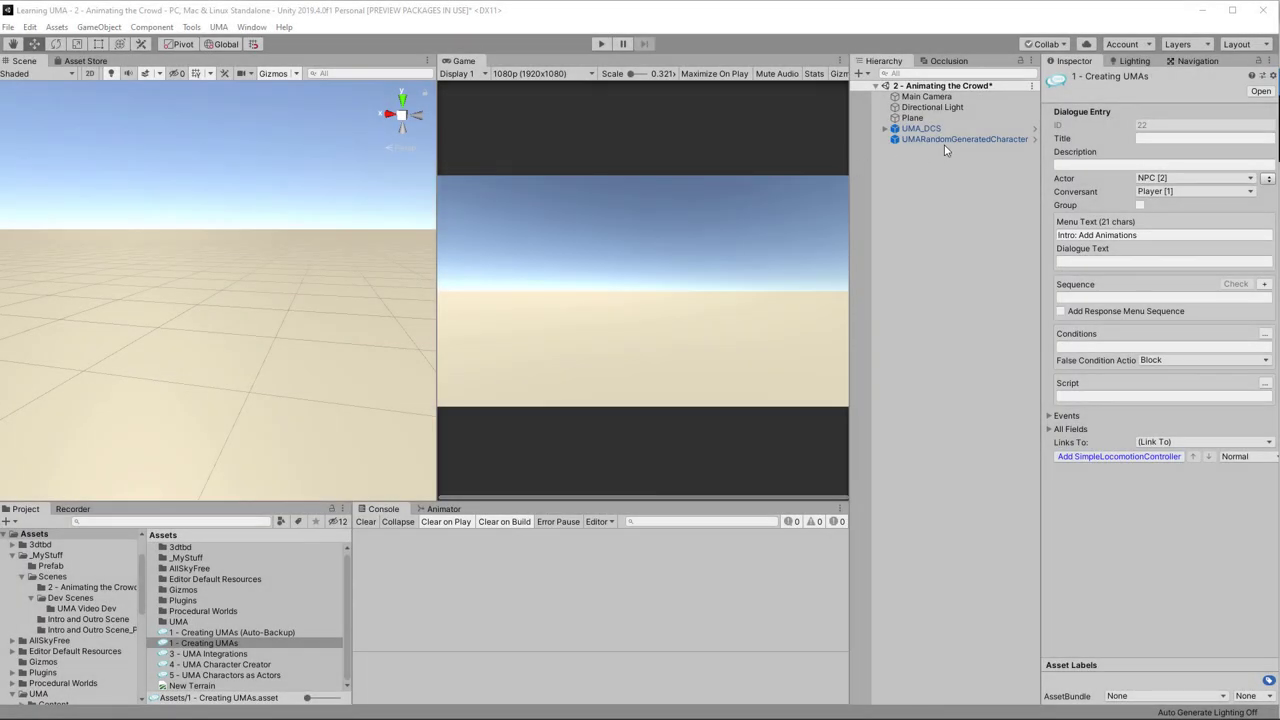
Locate the RandomPeople randomizer and rename its copy to 'RandomPeople 5'
{"action": "left_click", "coordinate": [945, 140]}
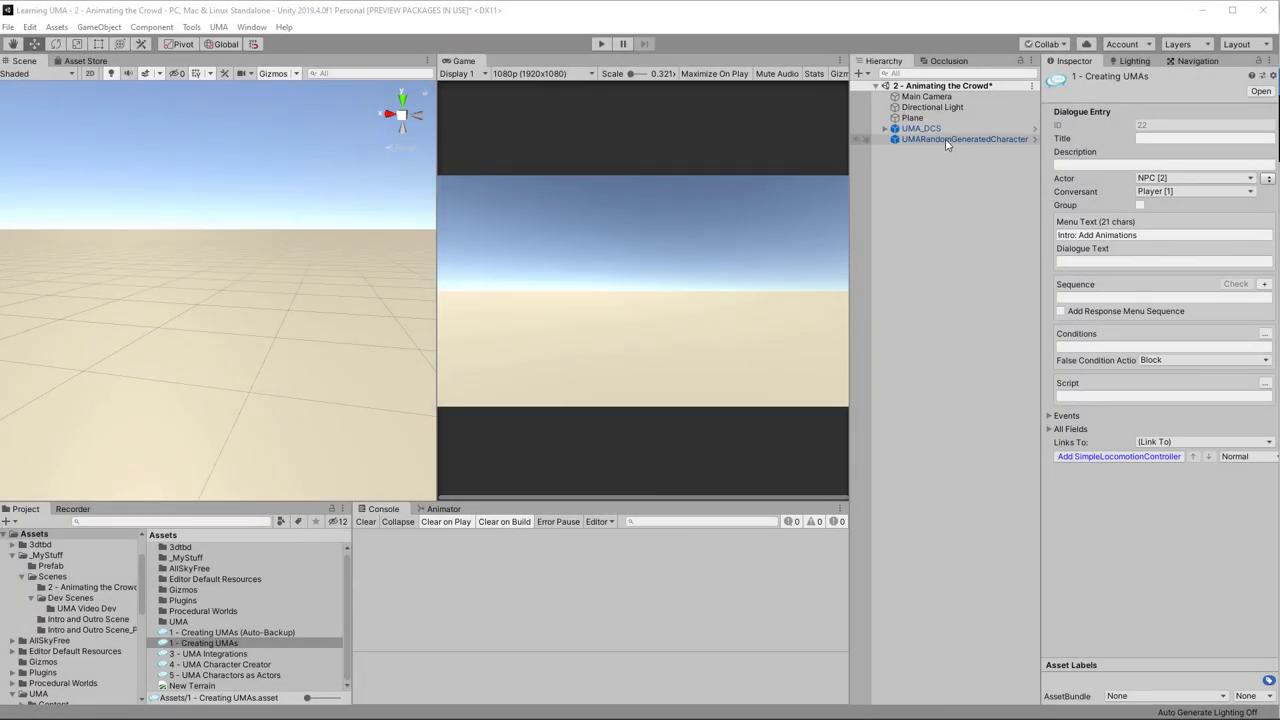
{"action": "double_click", "coordinate": [1190, 245]}
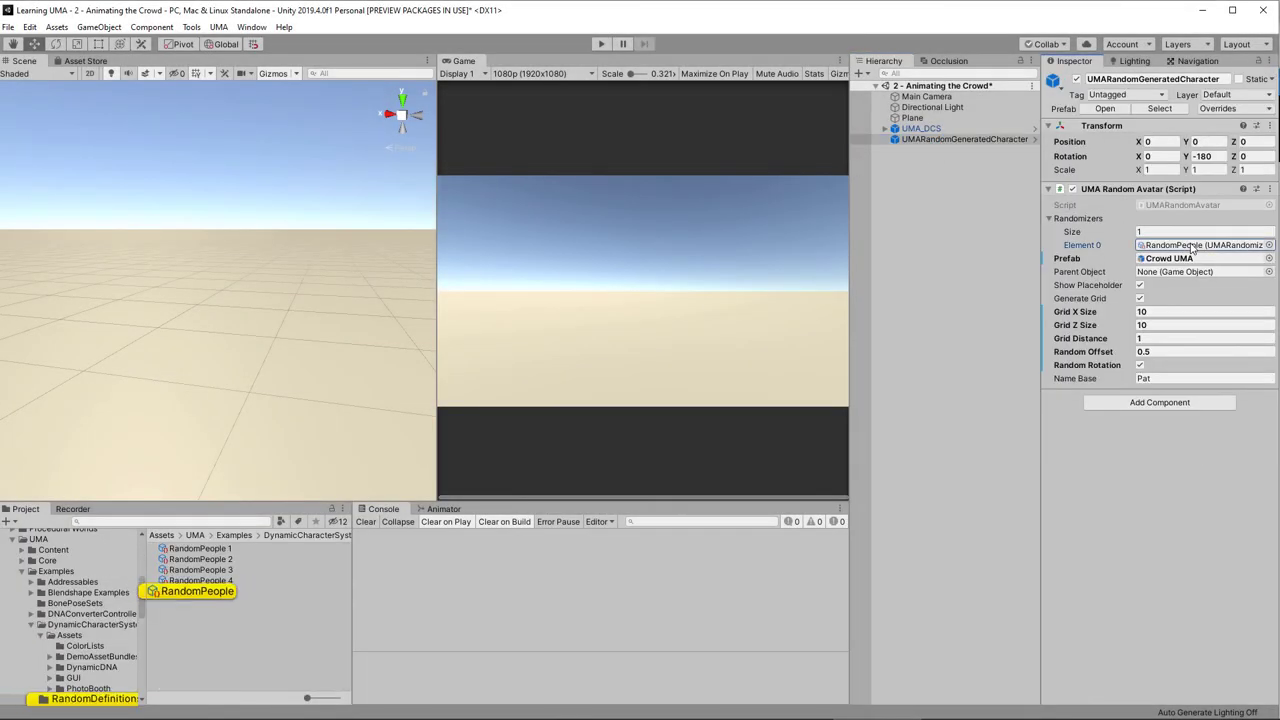
{"action": "left_click", "coordinate": [205, 590]}
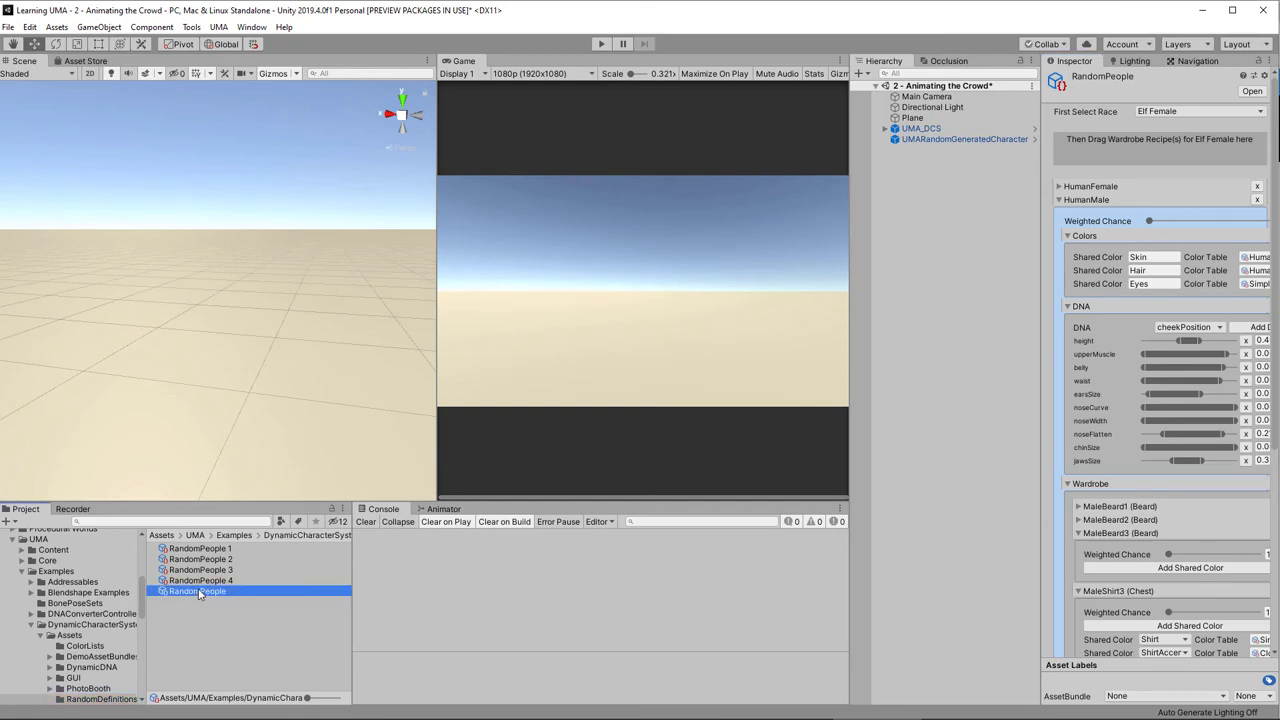
{"action": "type", "text": "RandomPeople 5"}
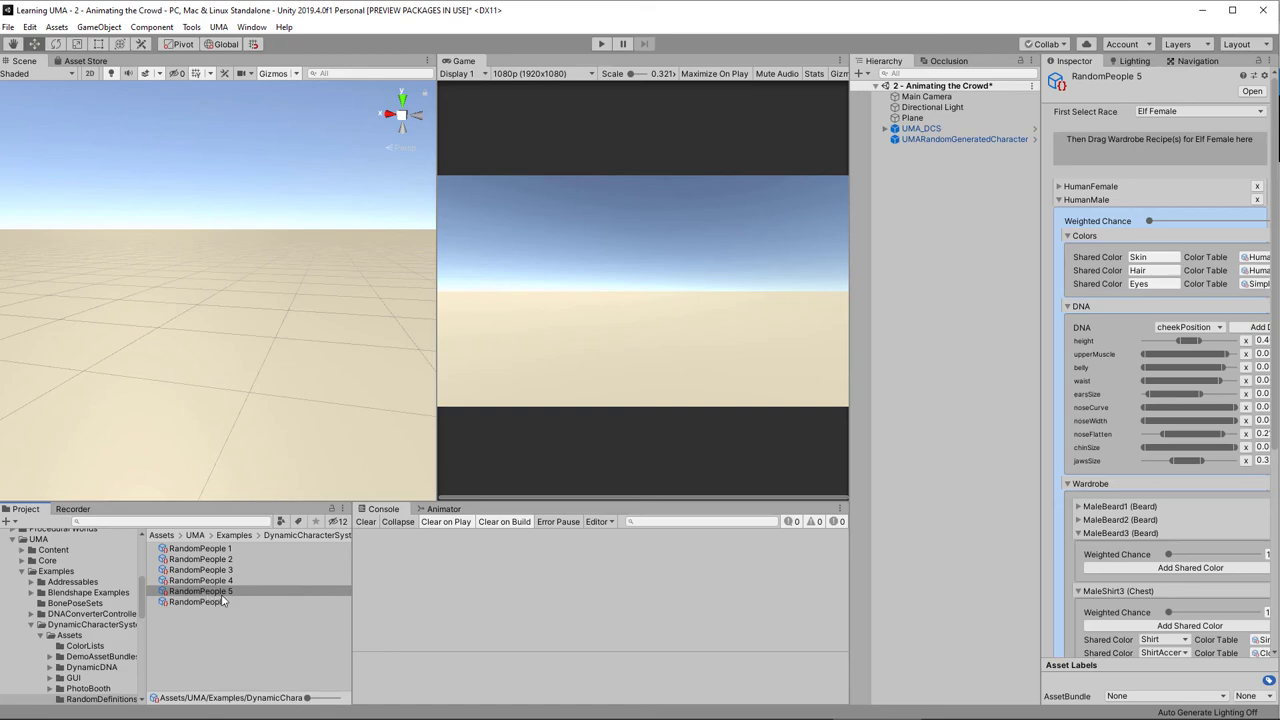
{"action": "key", "text": "Return"}
Assign RandomPeople 5 to Element 0 of the generator's Randomizers list and open its settings
{"action": "left_click", "coordinate": [930, 139]}
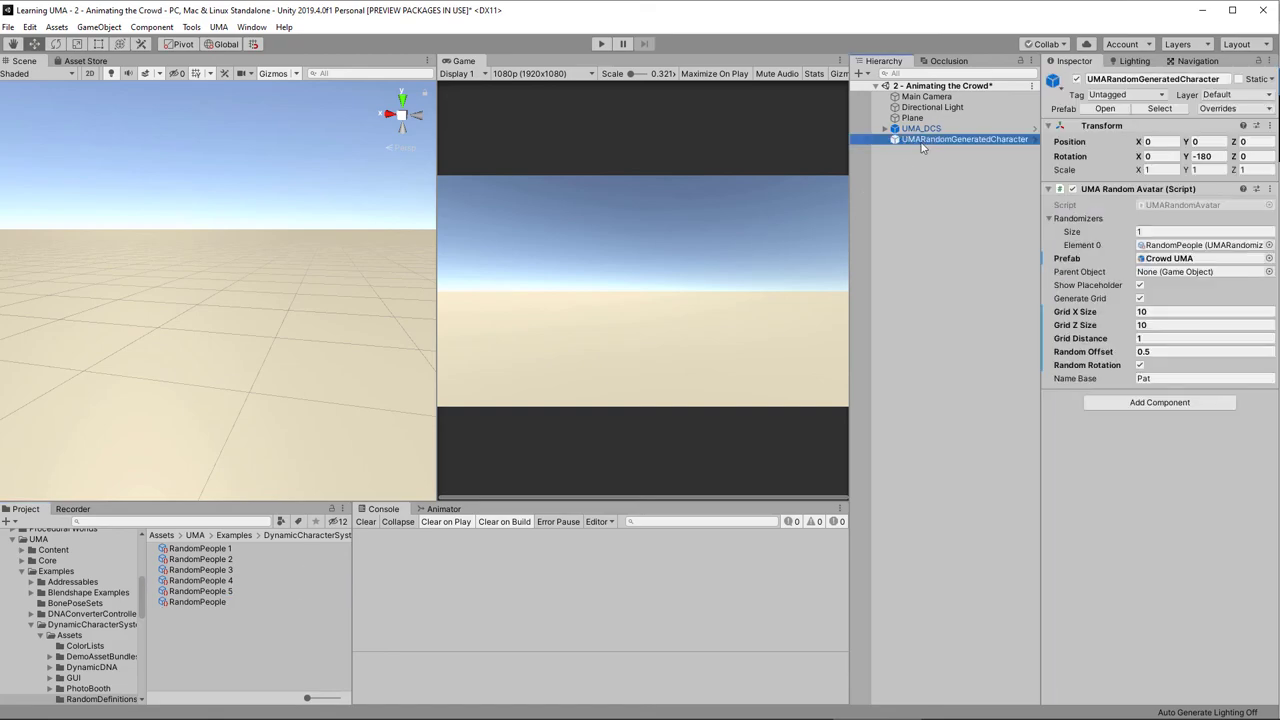
{"action": "left_click_drag", "start_coordinate": [190, 593], "coordinate": [1170, 248]}
{"action": "left_click", "coordinate": [180, 593]}
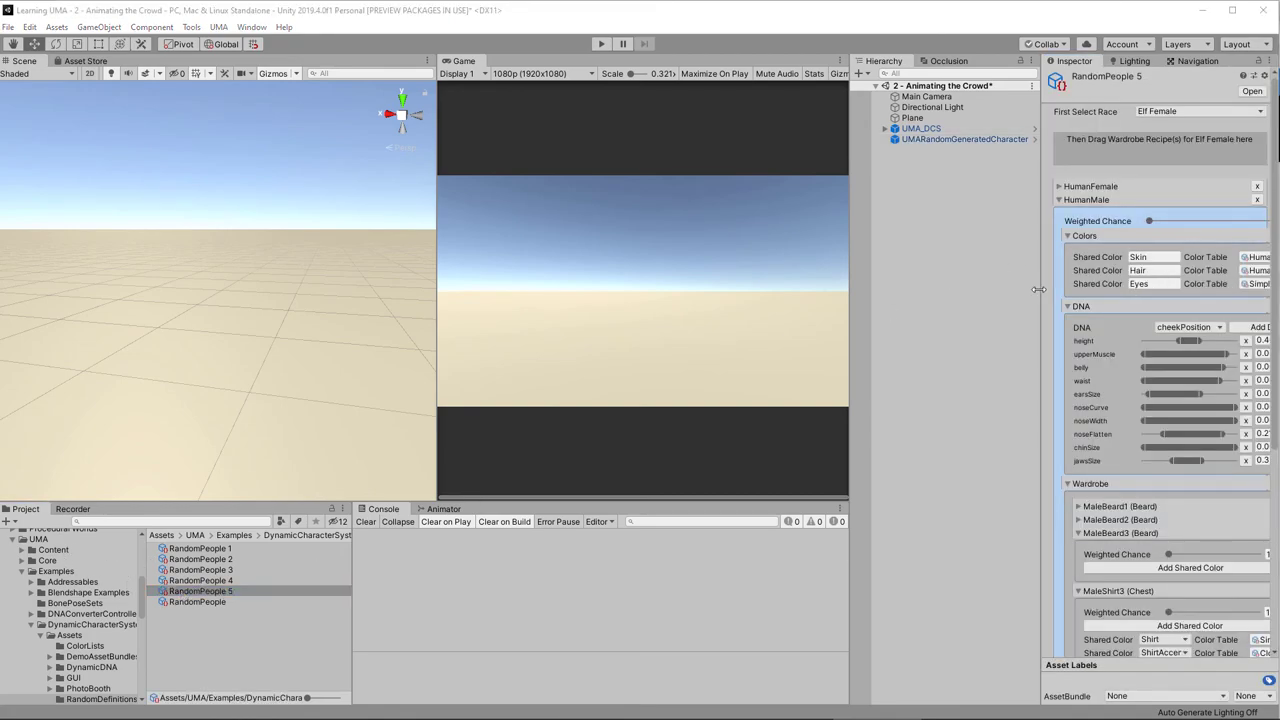
Widen the Inspector and lower the HumanFemale breastSize maximum
{"action": "left_click_drag", "start_coordinate": [1041, 296], "coordinate": [954, 296]}
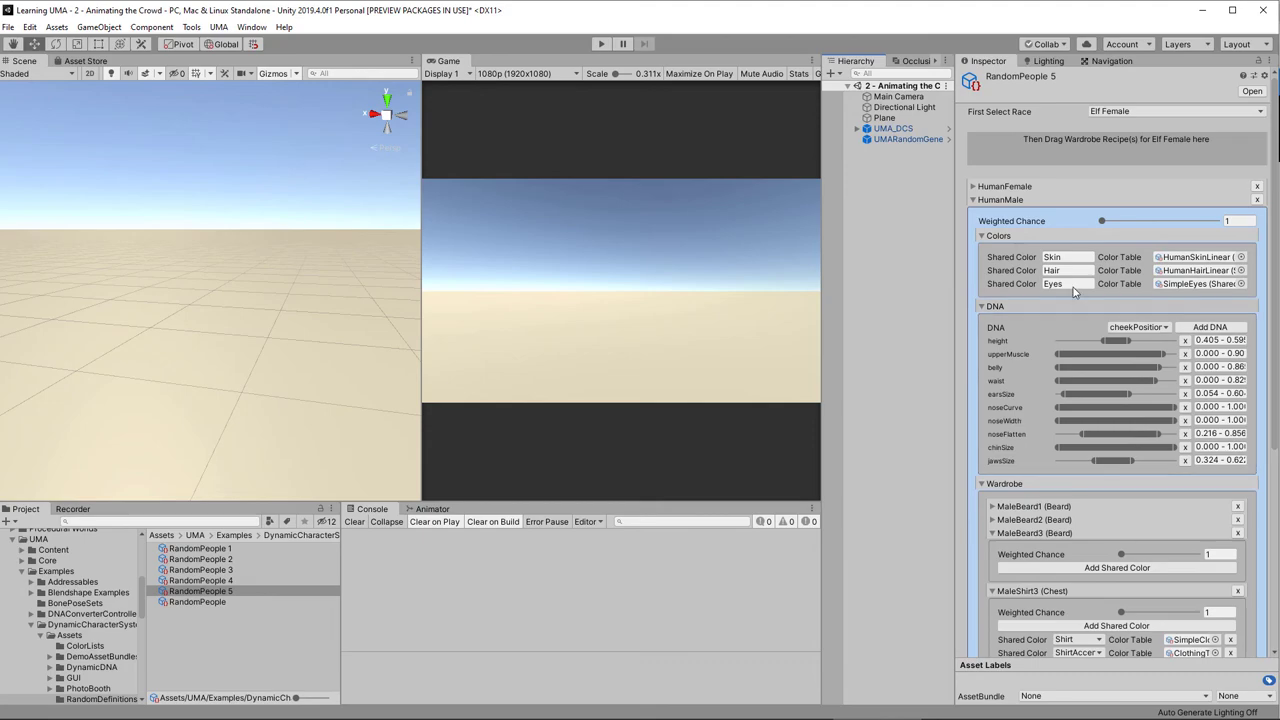
{"action": "left_click", "coordinate": [974, 187]}
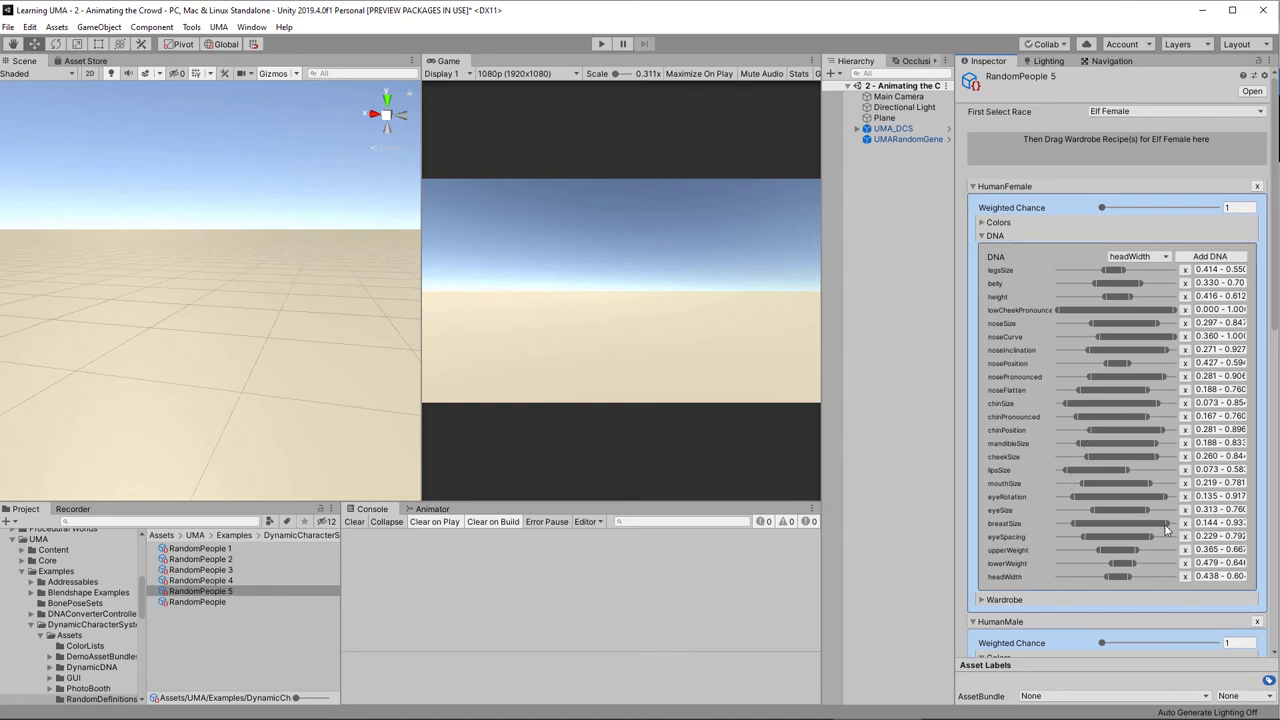
{"action": "left_click_drag", "start_coordinate": [1166, 524], "coordinate": [1088, 522]}
Lower the HumanMale upperMuscle maximum, then briefly test-run the crowd in Play mode
{"action": "scroll", "coordinate": [984, 445], "scroll_direction": "down", "scroll_amount": 10}
{"action": "scroll", "coordinate": [983, 433], "scroll_direction": "down", "scroll_amount": 3}
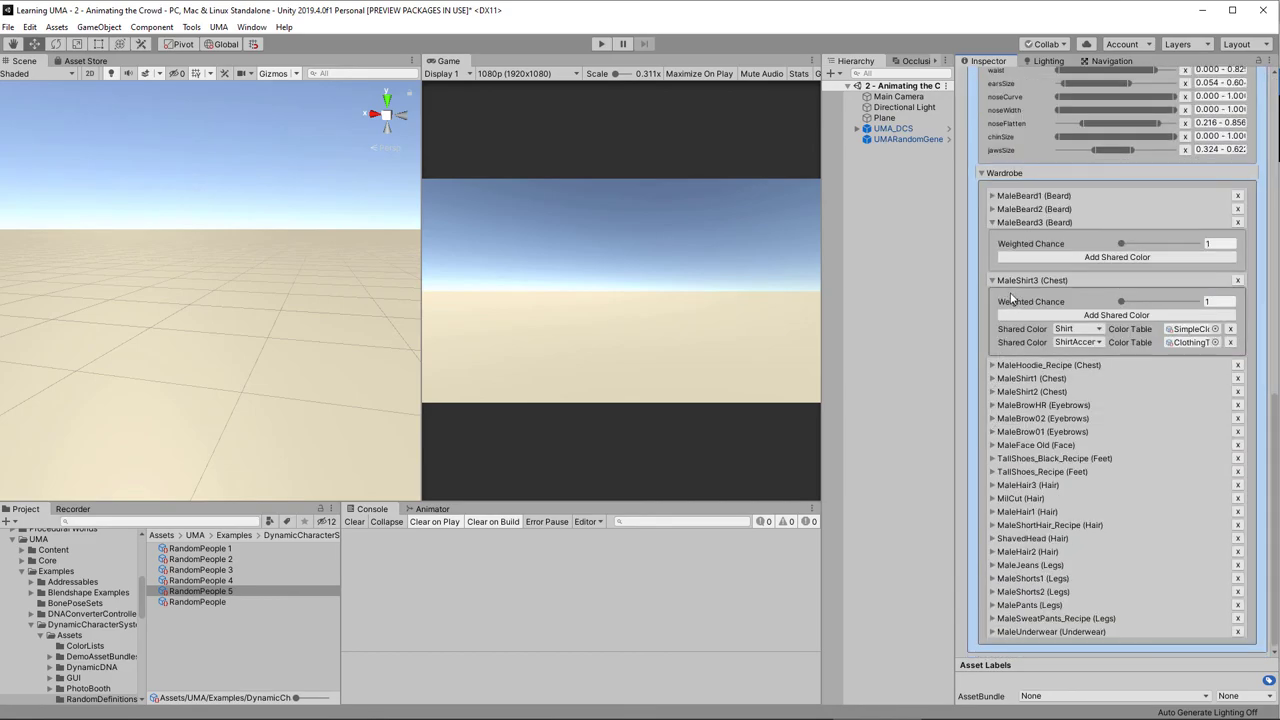
{"action": "scroll", "coordinate": [1002, 228], "scroll_direction": "up", "scroll_amount": 5}
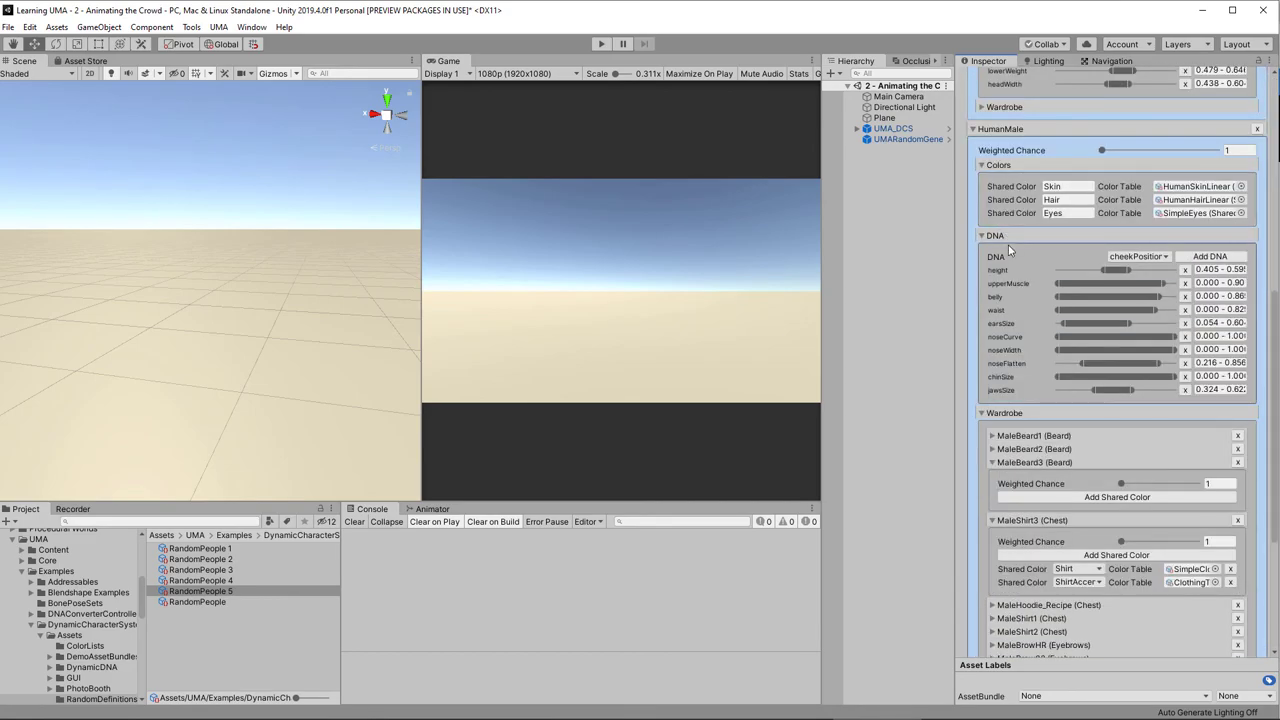
{"action": "left_click_drag", "start_coordinate": [1163, 287], "coordinate": [1140, 285]}
{"action": "scroll", "coordinate": [1055, 341], "scroll_direction": "up", "scroll_amount": 10}
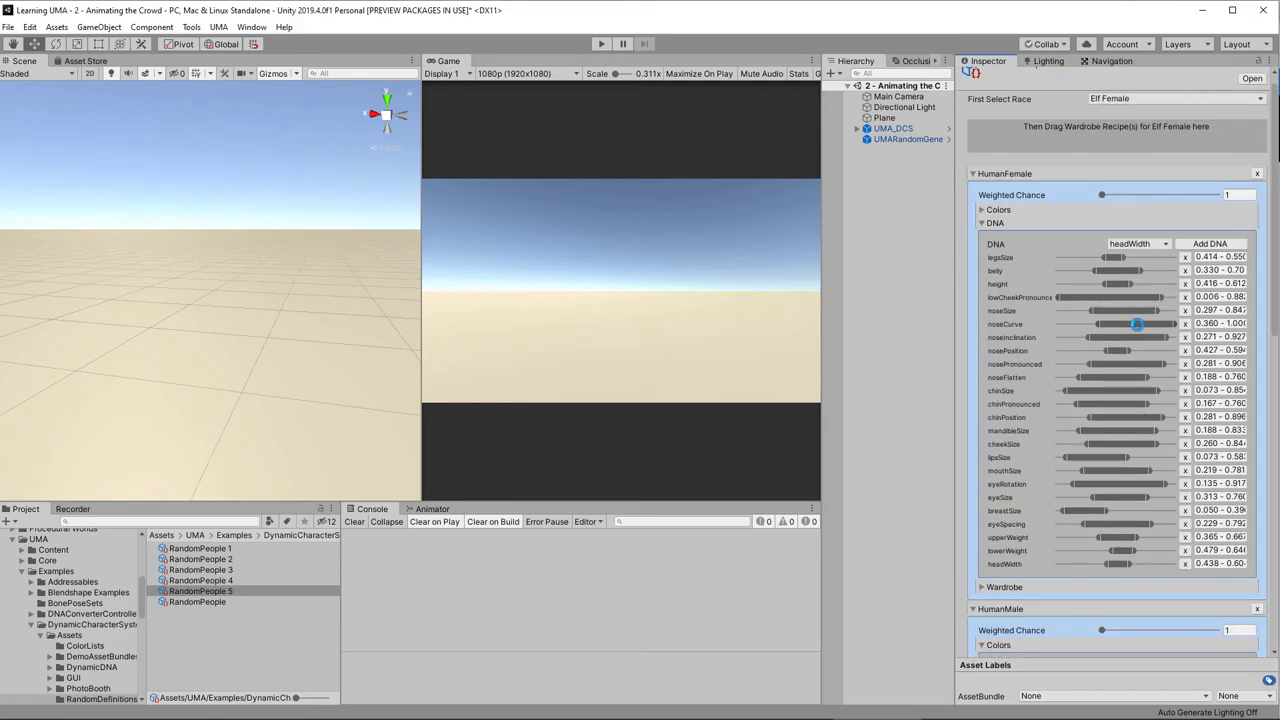
{"action": "left_click", "coordinate": [601, 43]}
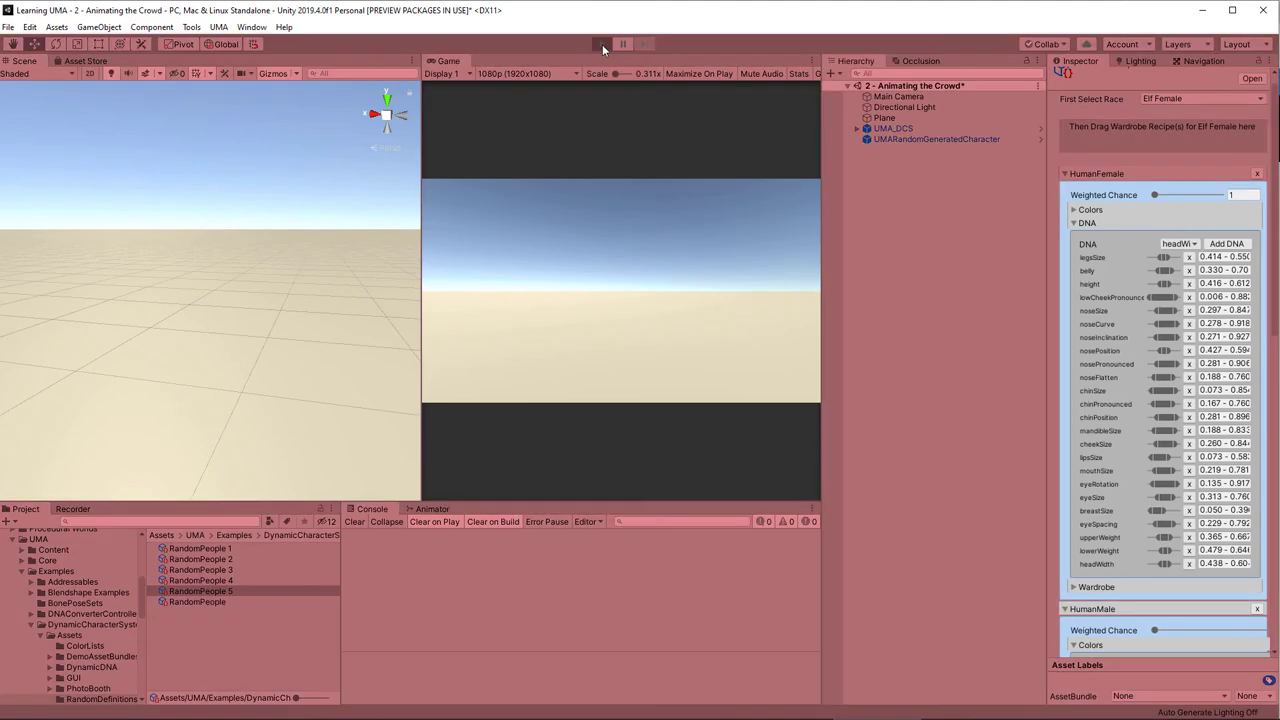
{"action": "left_click", "coordinate": [601, 43]}
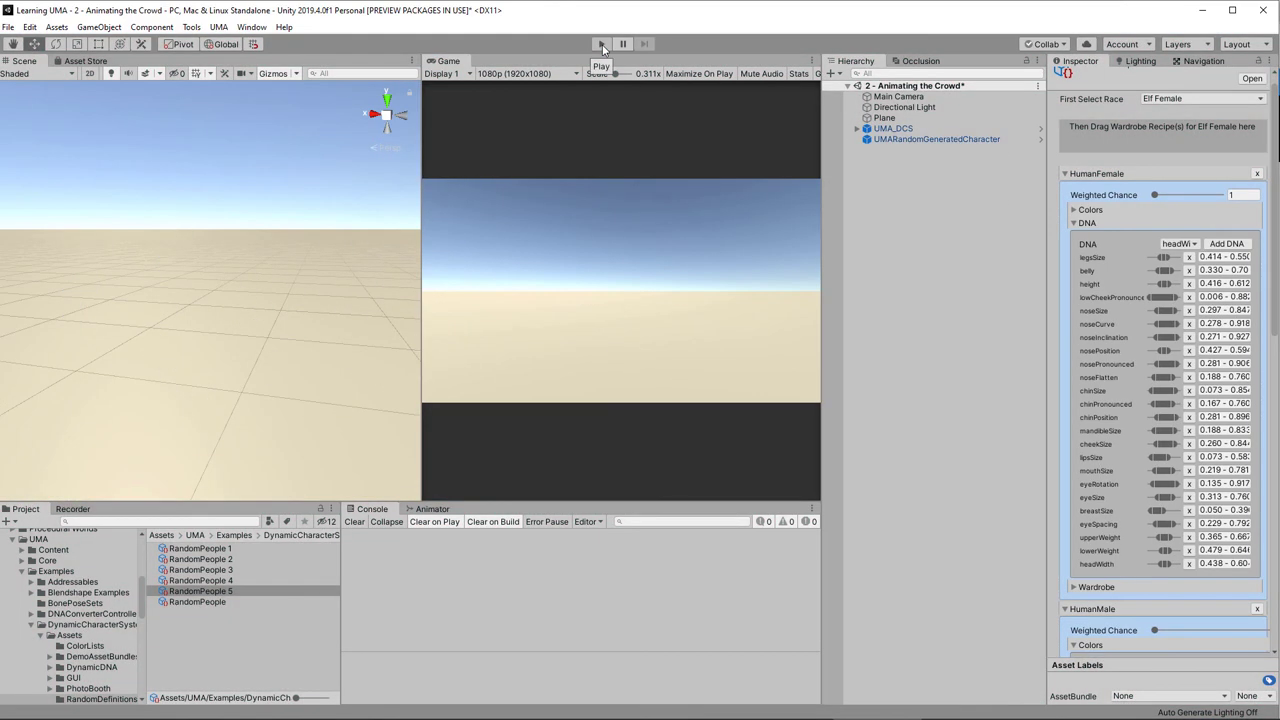
Maximize the Asset Store pane and start importing the Standard Assets package
{"action": "left_click", "coordinate": [85, 60]}
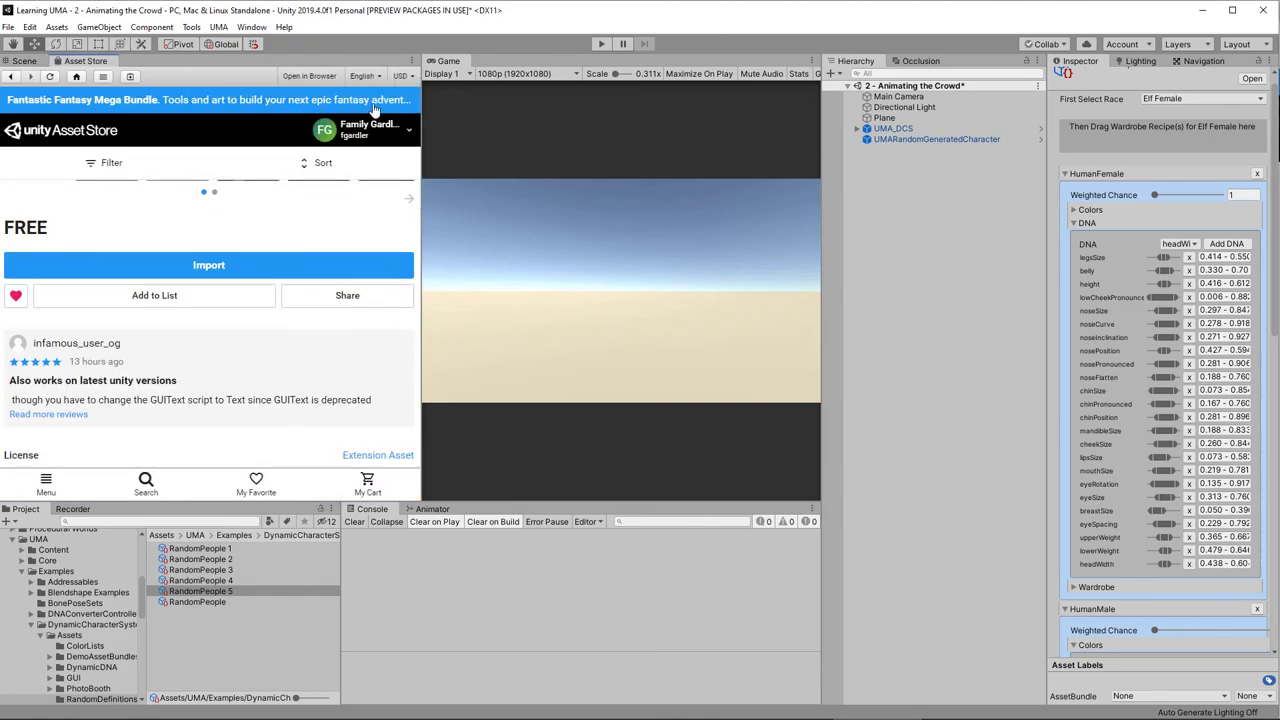
{"action": "right_click", "coordinate": [408, 60]}
{"action": "left_click", "coordinate": [460, 89]}
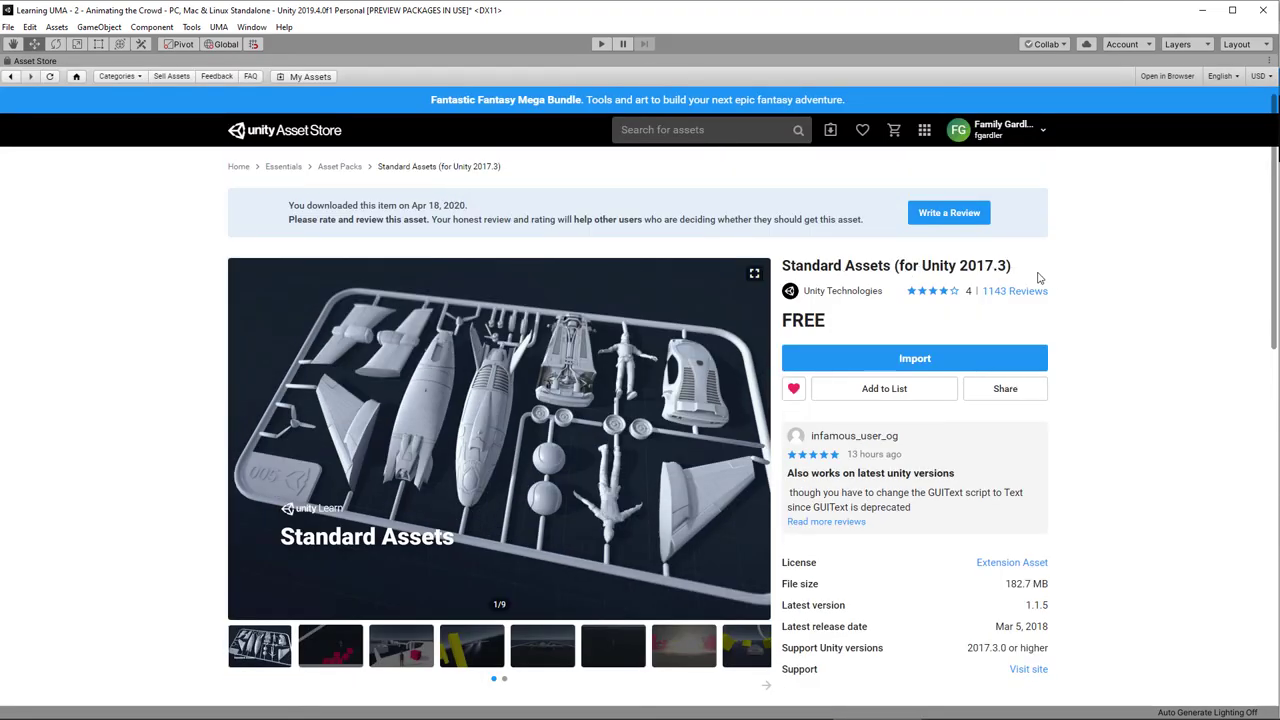
{"action": "left_click_drag", "start_coordinate": [1010, 265], "coordinate": [782, 266]}
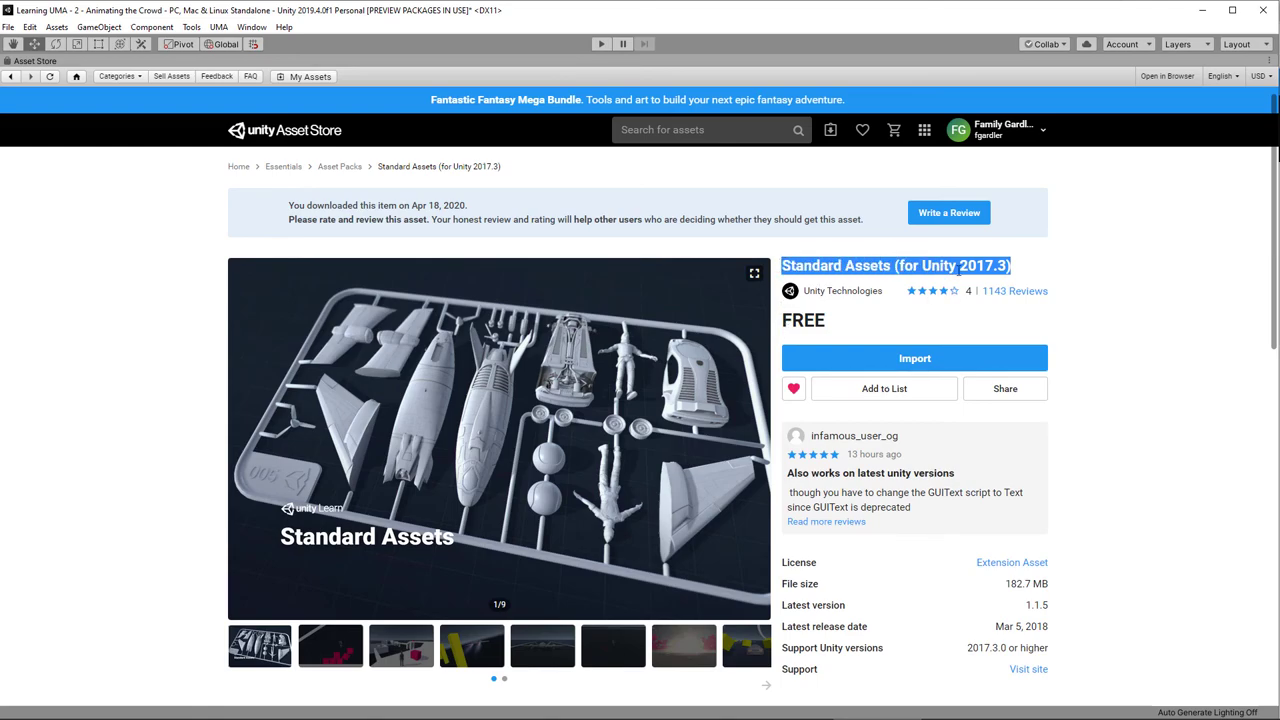
{"action": "left_click", "coordinate": [950, 354]}
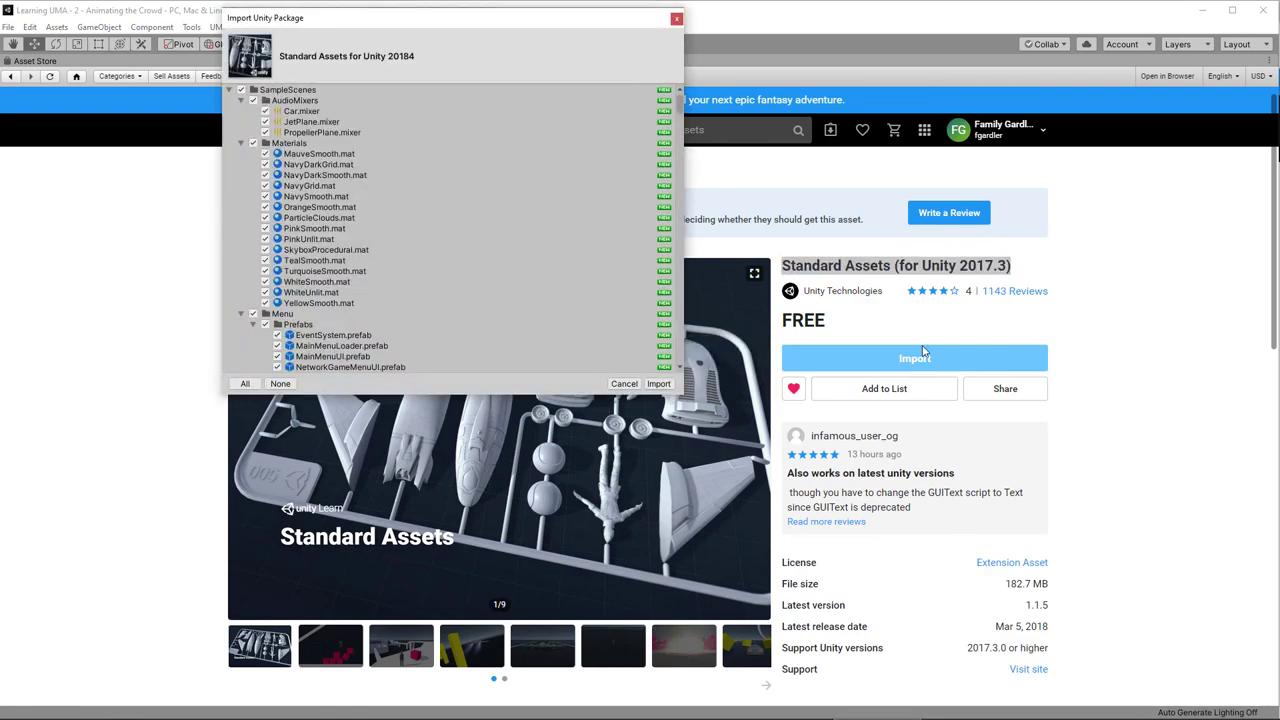
Import only Standard Assets' ThirdPersonCharacter Animation files, leaving everything else unchecked
{"action": "left_click", "coordinate": [240, 90]}
{"action": "left_click", "coordinate": [230, 90]}
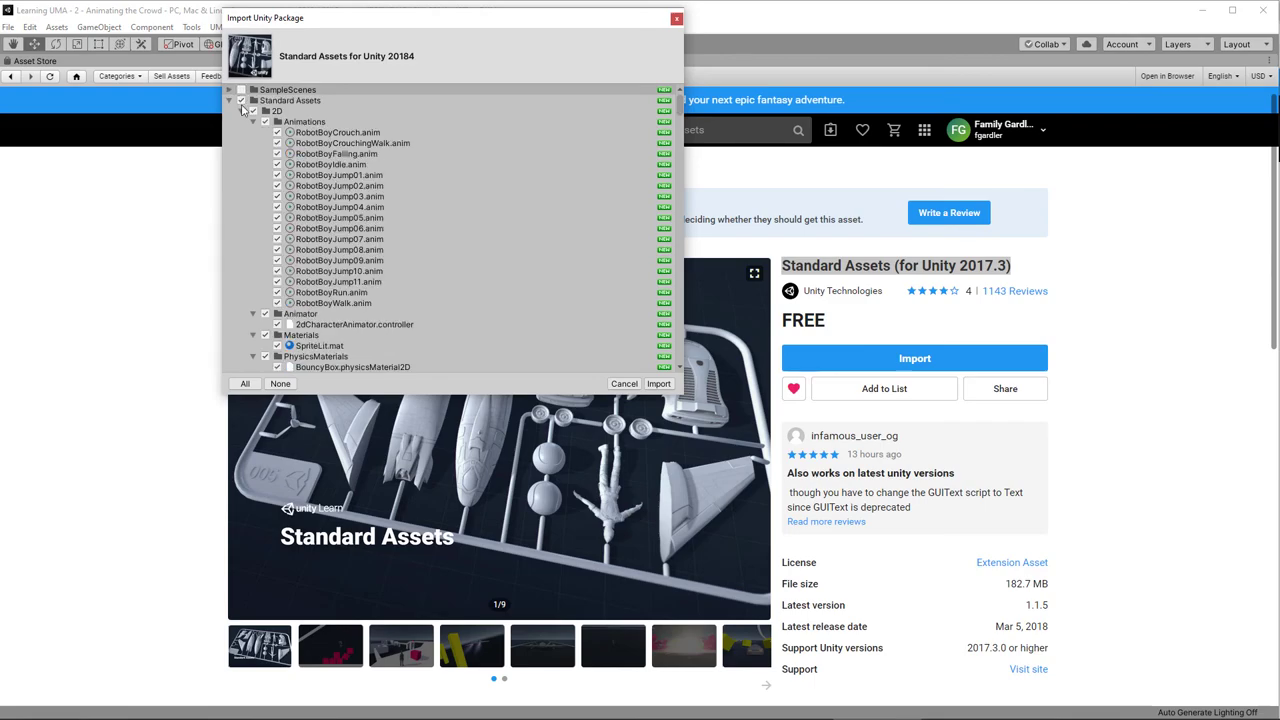
{"action": "left_click", "coordinate": [237, 101]}
{"action": "left_click", "coordinate": [241, 111]}
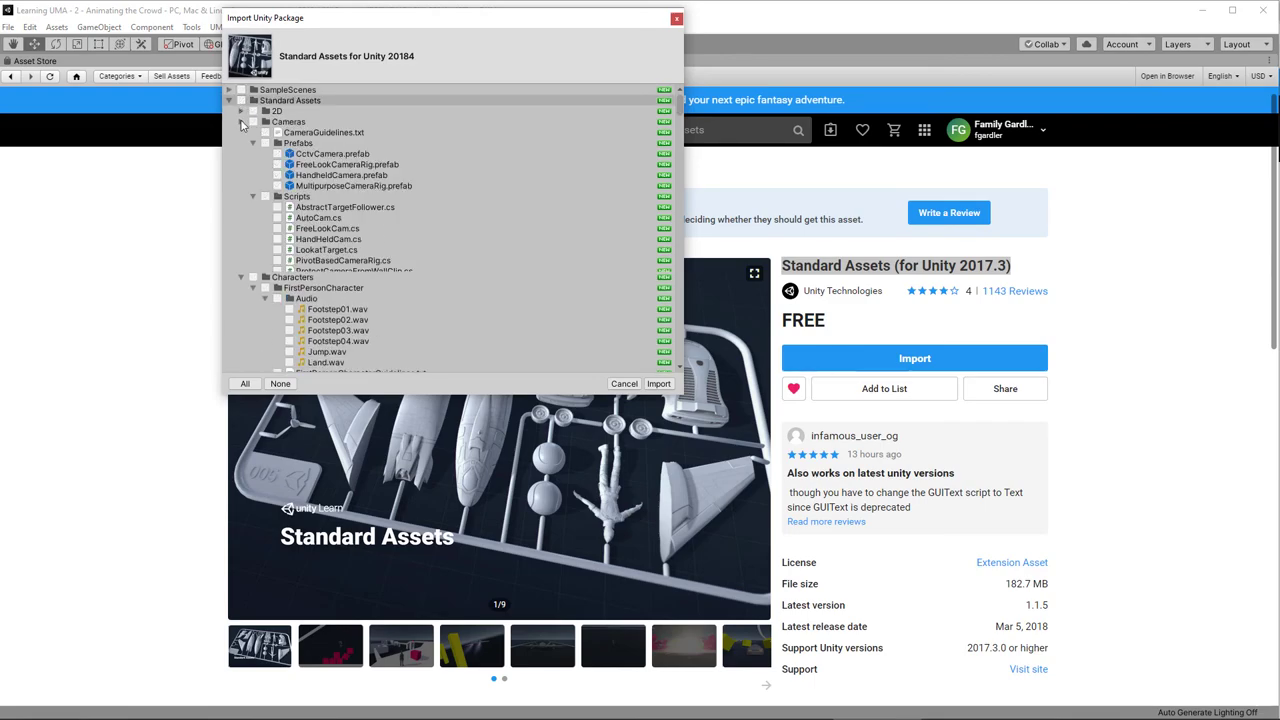
{"action": "left_click", "coordinate": [241, 122]}
{"action": "left_click", "coordinate": [252, 143]}
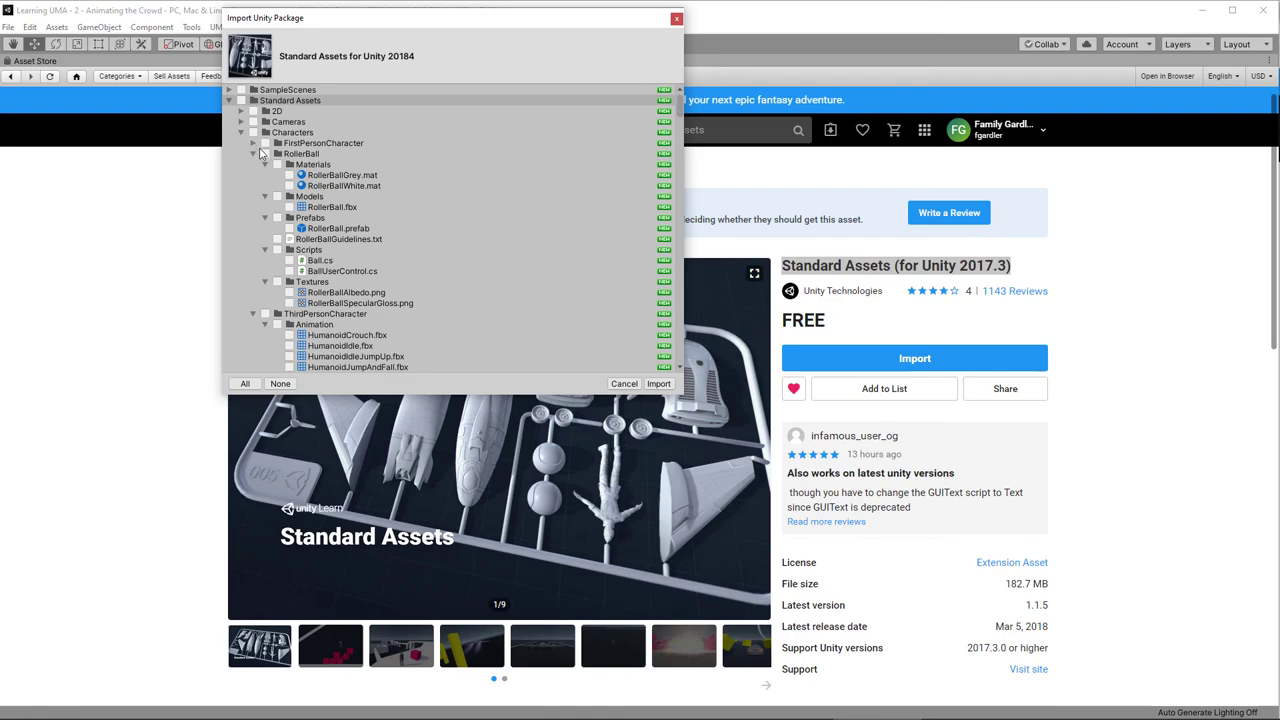
{"action": "left_click", "coordinate": [253, 154]}
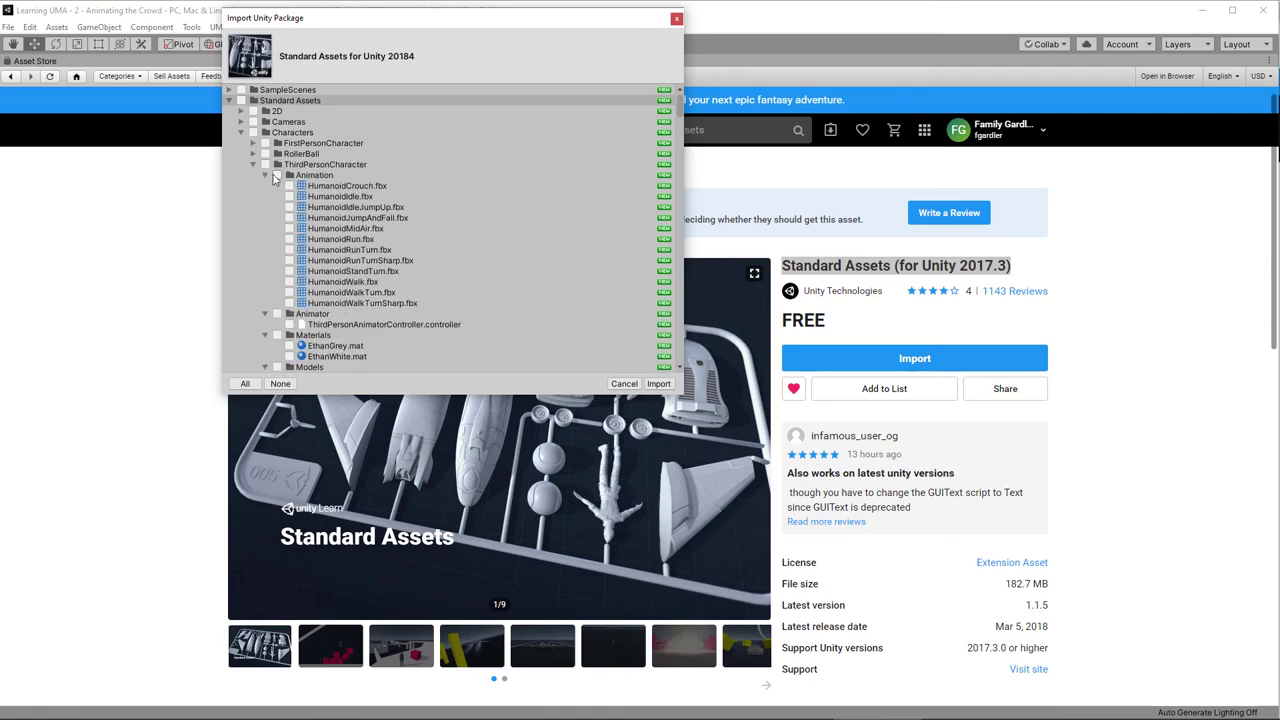
{"action": "left_click", "coordinate": [277, 175]}
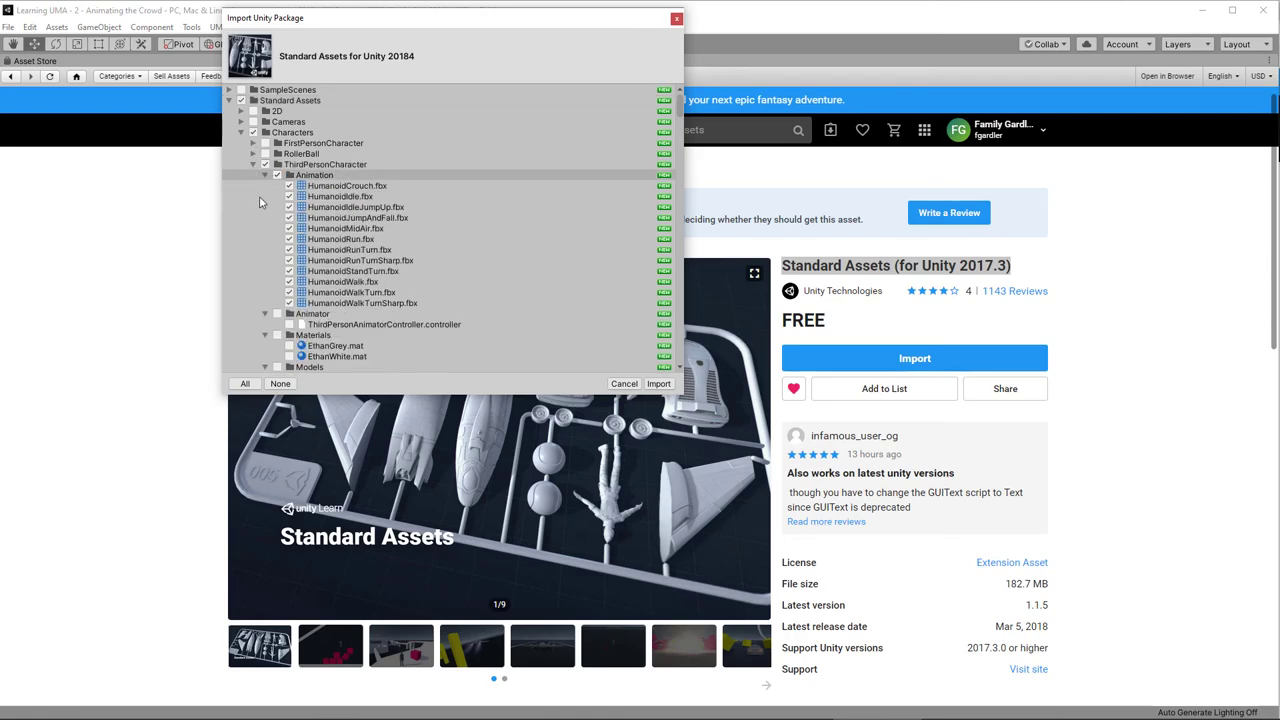
{"action": "left_click", "coordinate": [658, 384]}
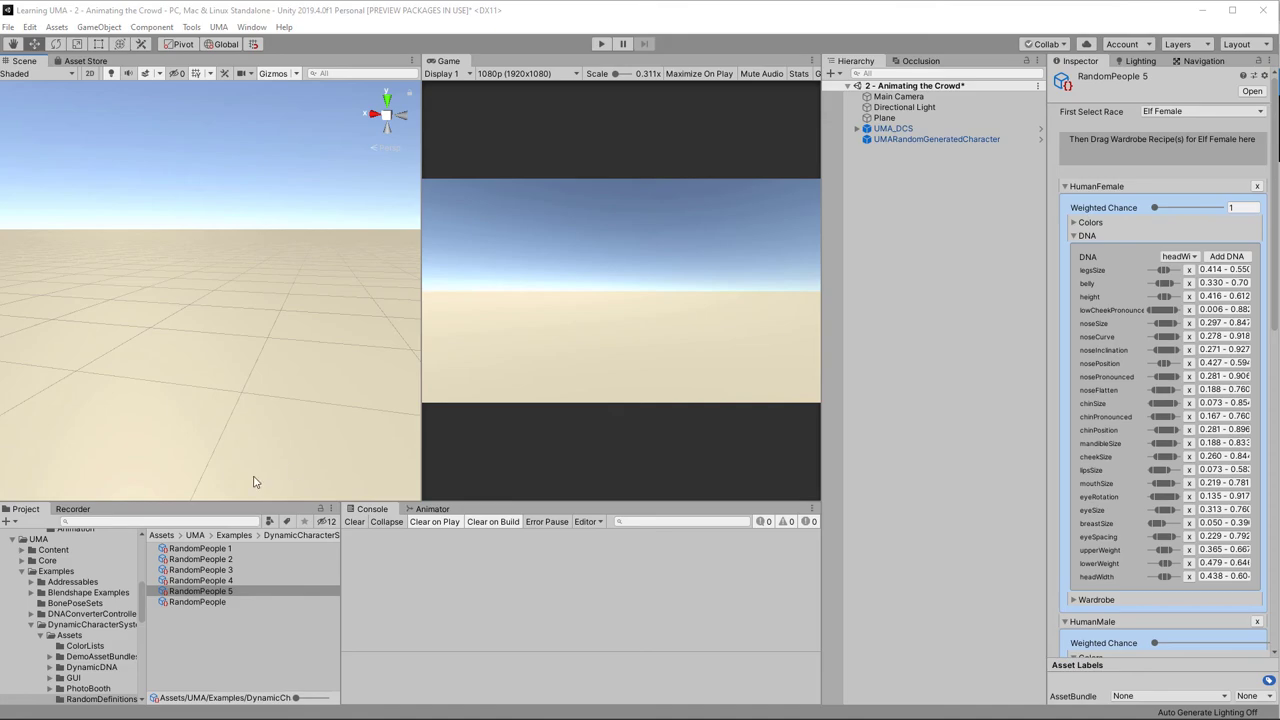
Create an empty 'Animations' folder inside _MyStuff and open it
{"action": "left_click", "coordinate": [40, 571]}
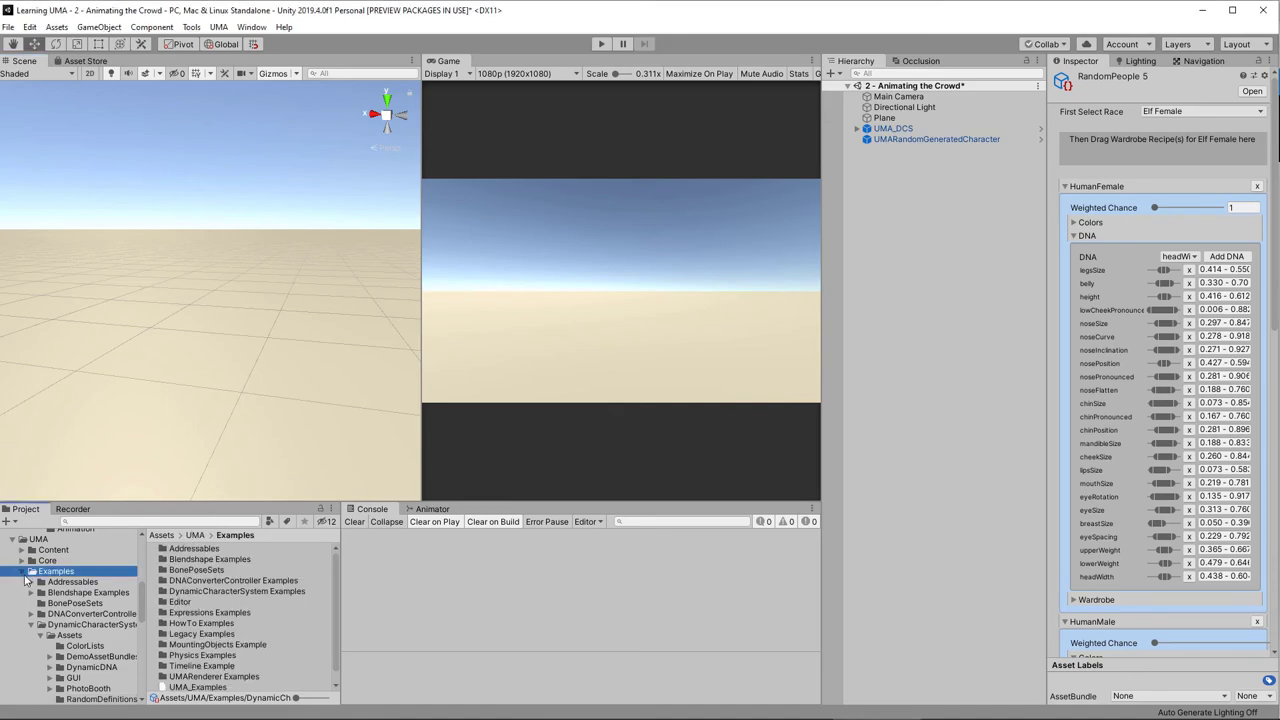
{"action": "left_click", "coordinate": [23, 571]}
{"action": "left_click", "coordinate": [45, 598]}
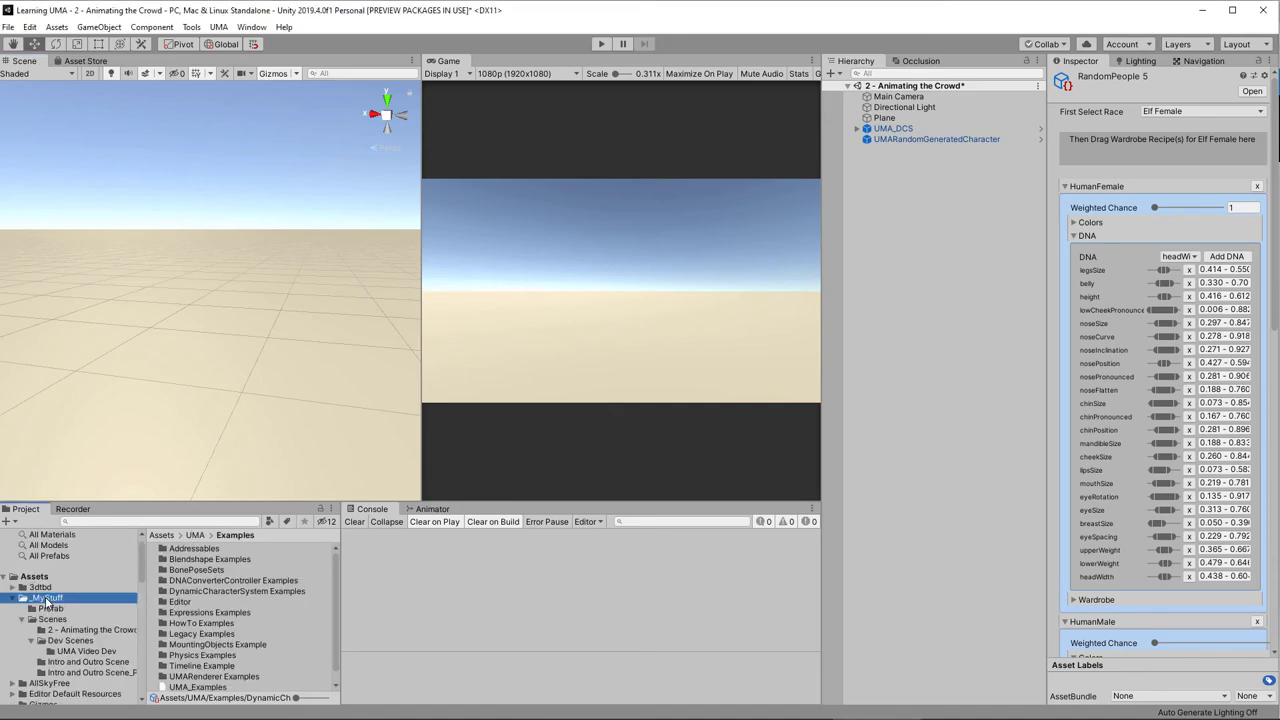
{"action": "right_click", "coordinate": [168, 585]}
{"action": "mouse_move", "coordinate": [240, 223]}
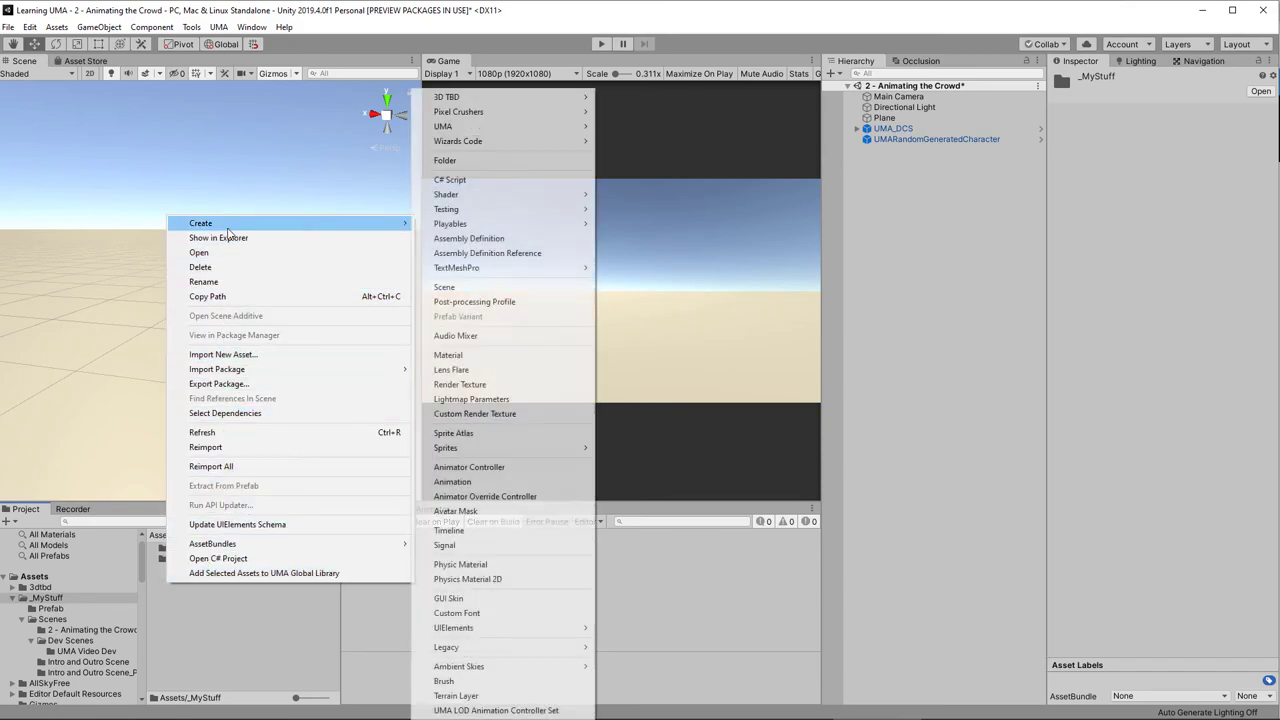
{"action": "left_click", "coordinate": [465, 162]}
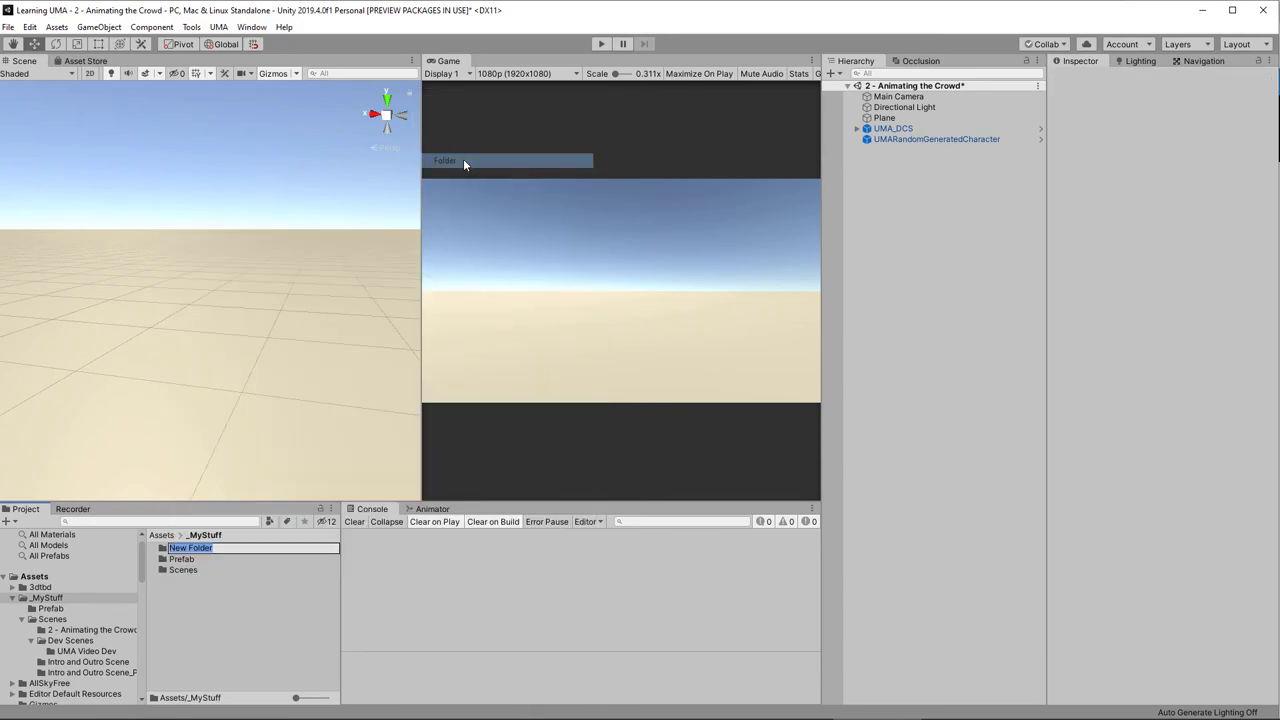
{"action": "type", "text": "Animation"}
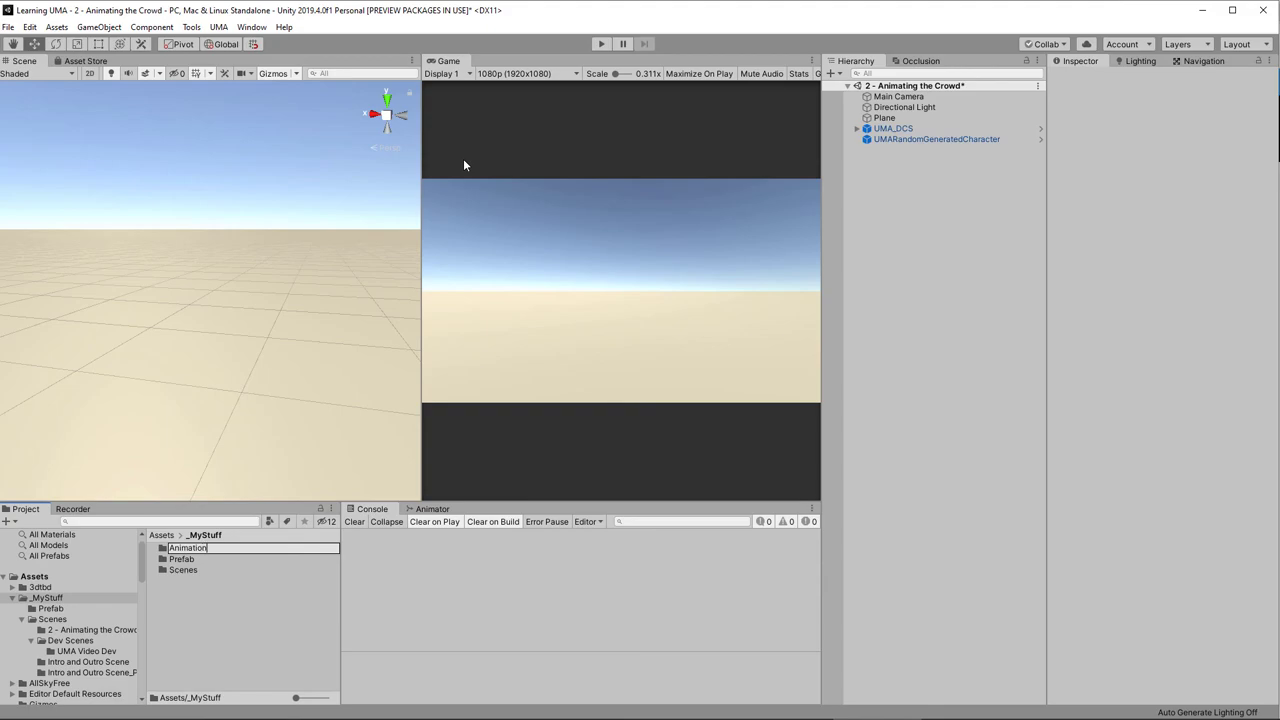
{"action": "type", "text": "s"}
{"action": "key", "text": "Return"}
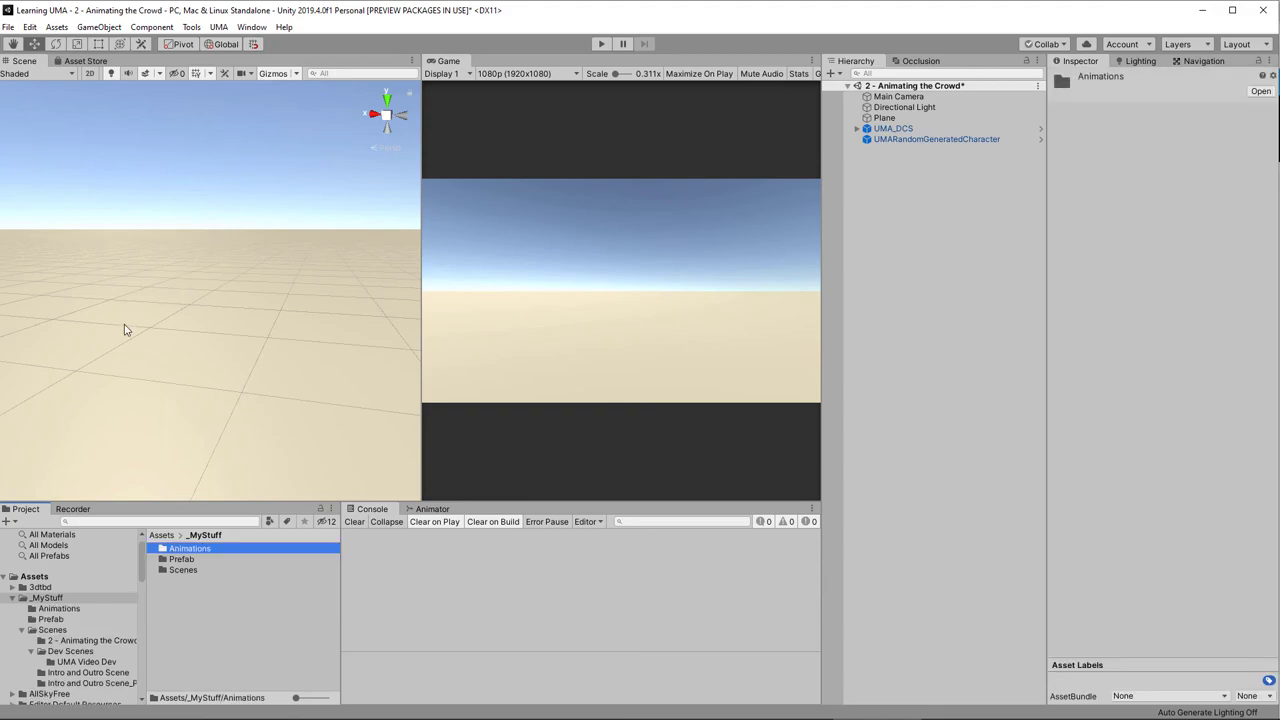
{"action": "double_click", "coordinate": [169, 553]}
Create an Animator Override Controller named 'Basic Crowd Animator' in Animations and select it
{"action": "right_click", "coordinate": [168, 556]}
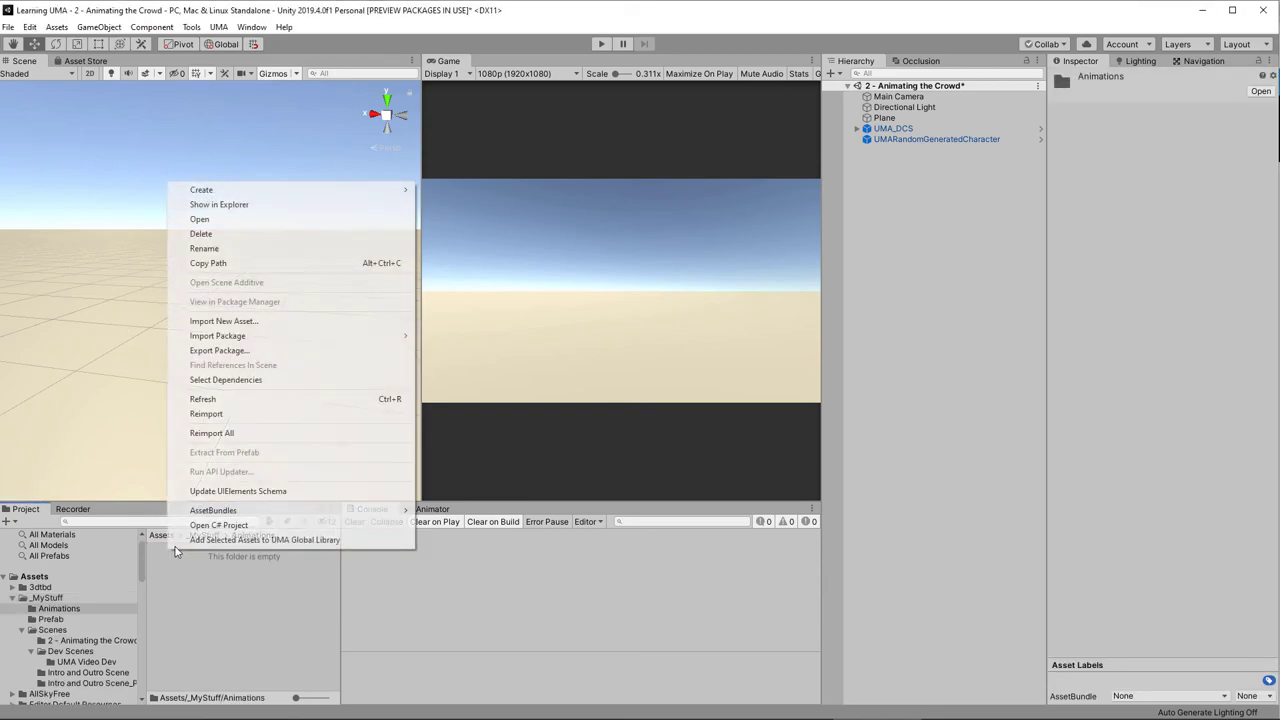
{"action": "mouse_move", "coordinate": [366, 191]}
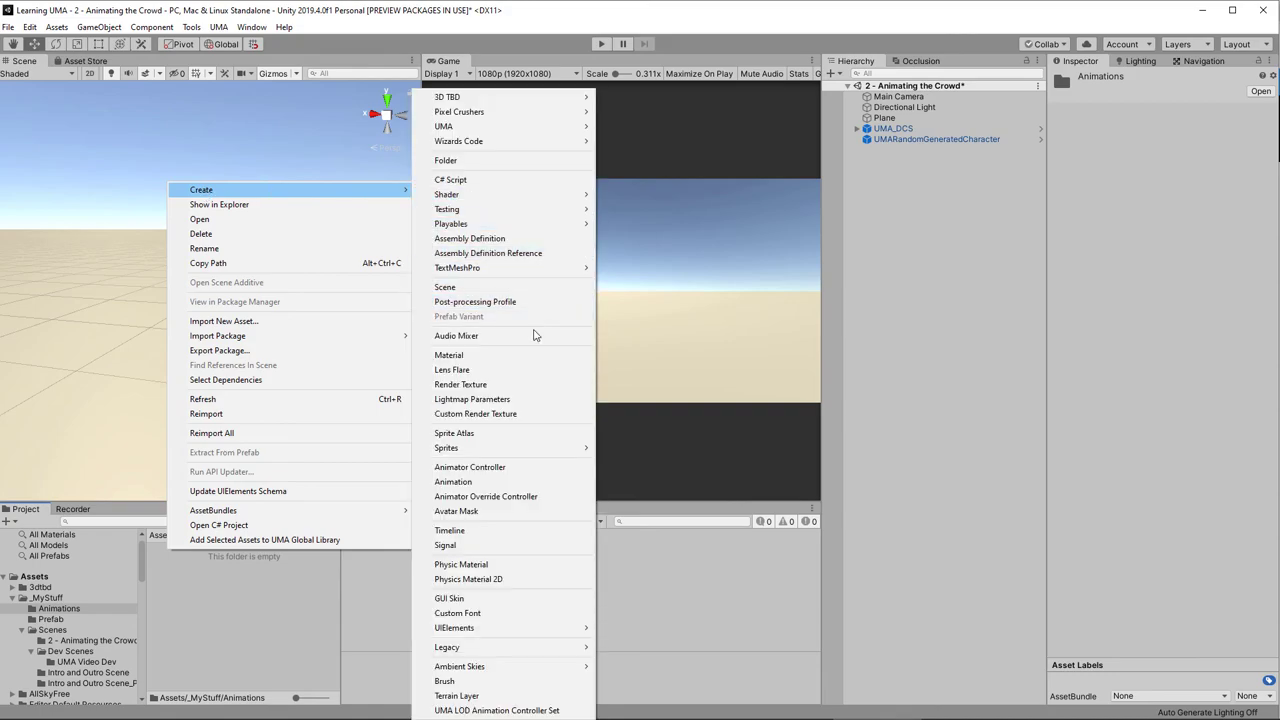
{"action": "left_click", "coordinate": [508, 496]}
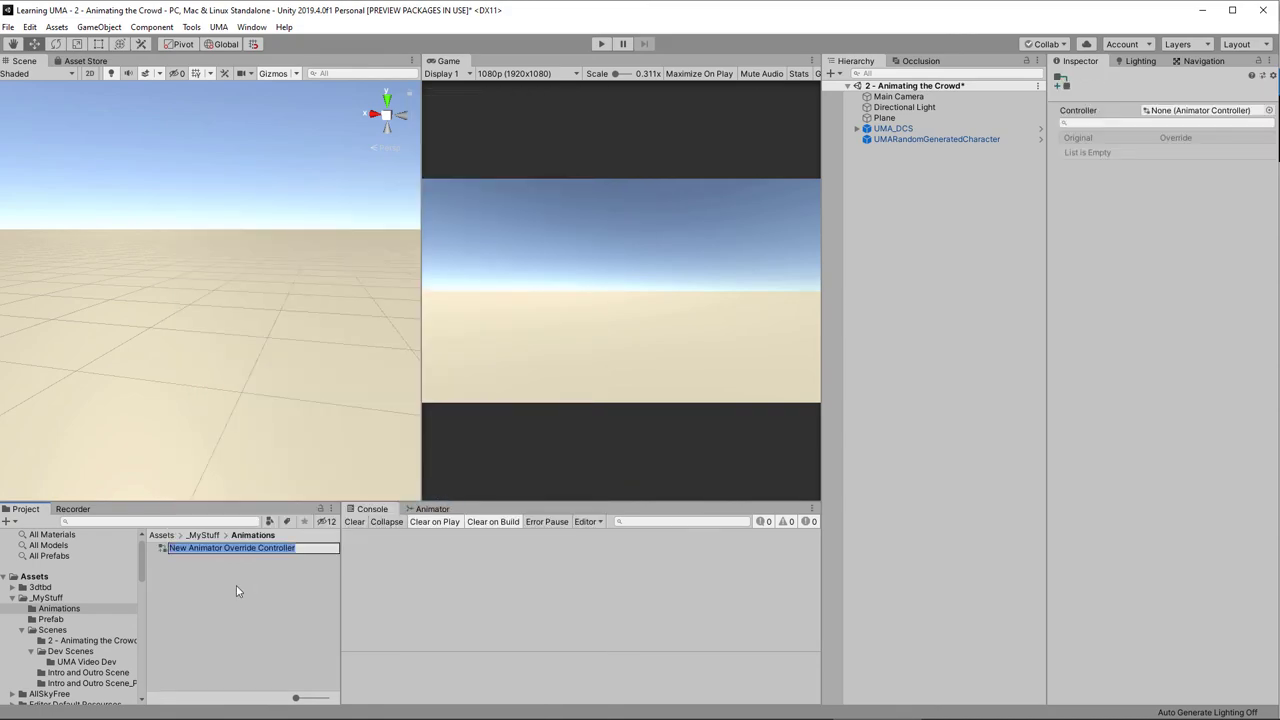
{"action": "type", "text": "Basic Crowd Animator"}
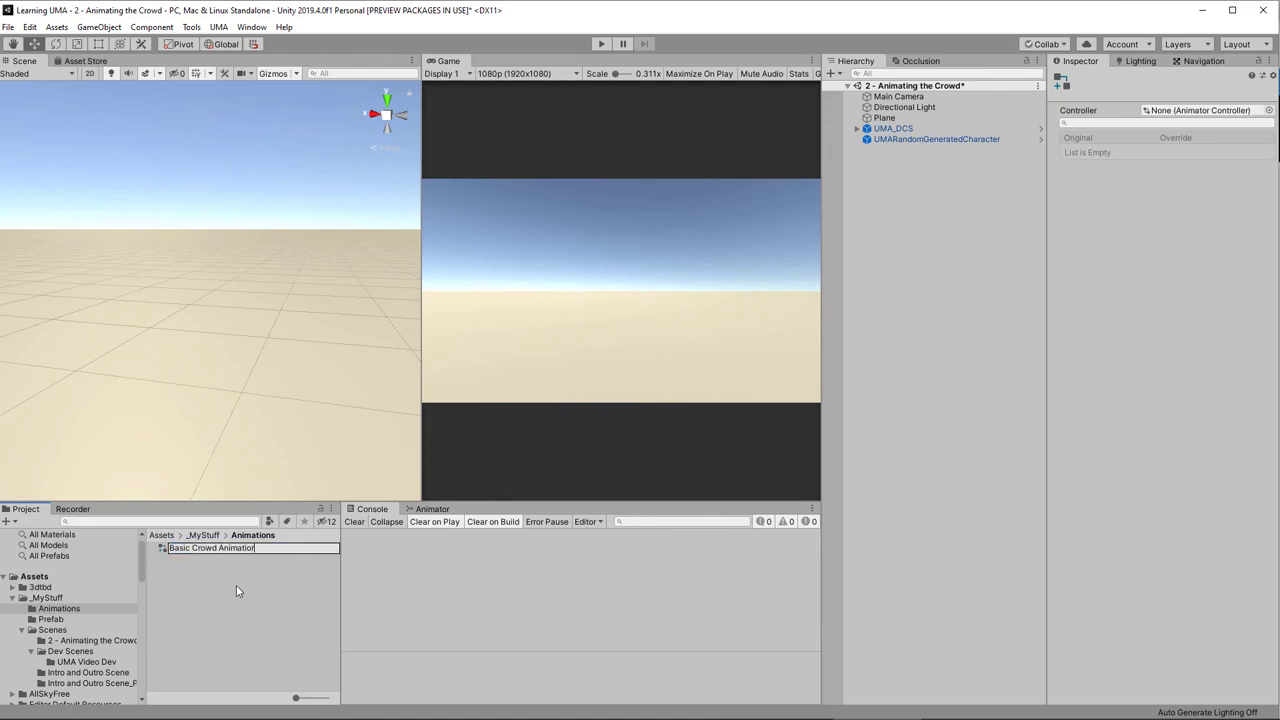
{"action": "key", "text": "Return"}
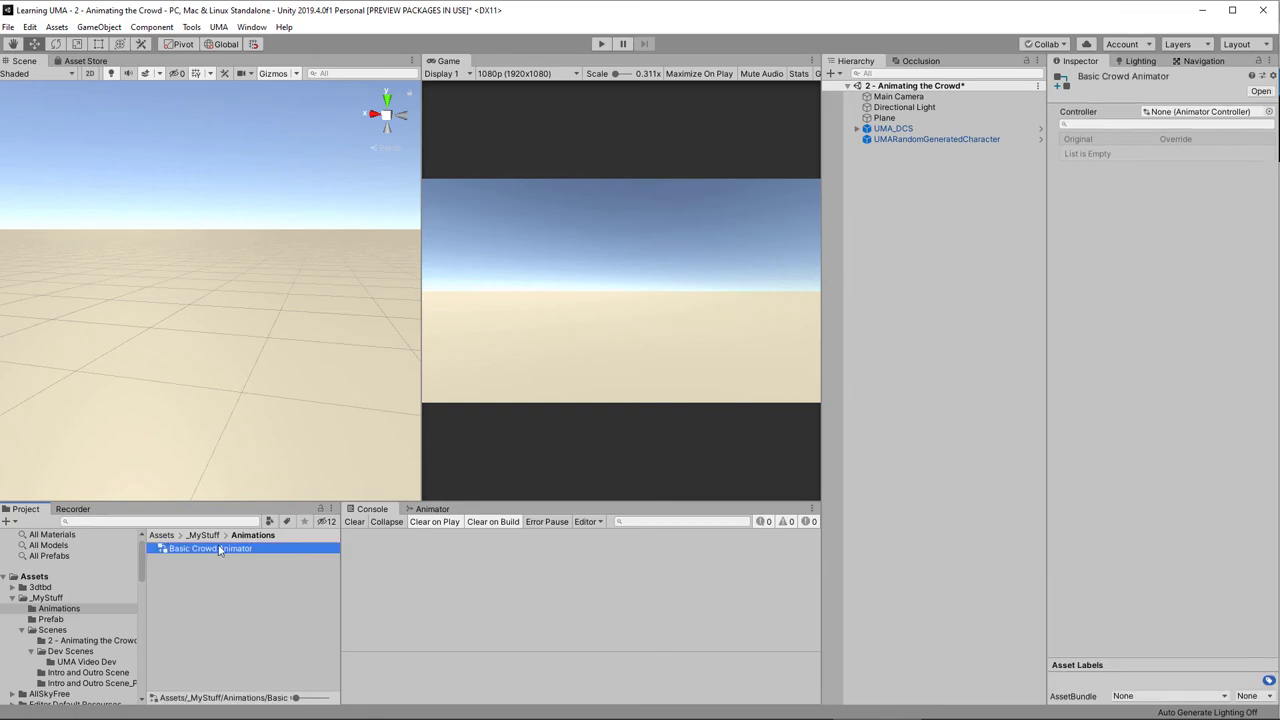
{"action": "left_click", "coordinate": [219, 549]}
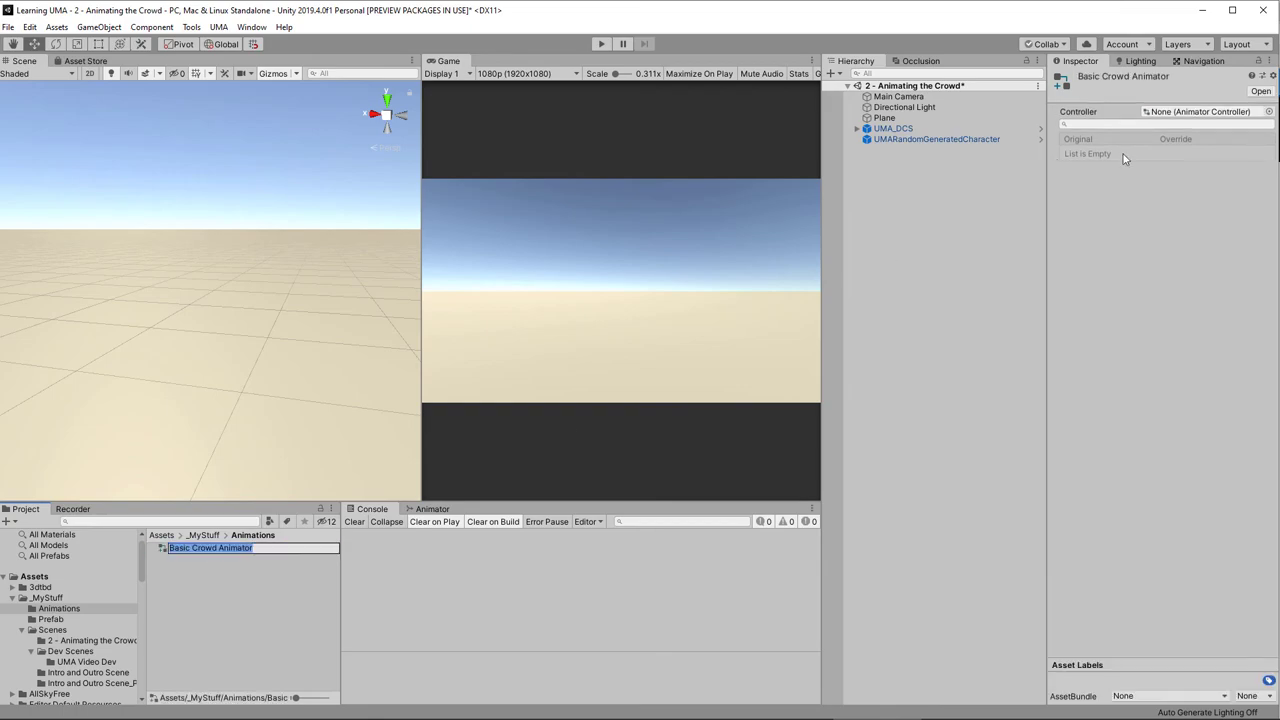
Set Basic Crowd Animator's Controller to Basic Humanoid Controller (Override This), found by searching 'huma'
{"action": "left_click", "coordinate": [1270, 112]}
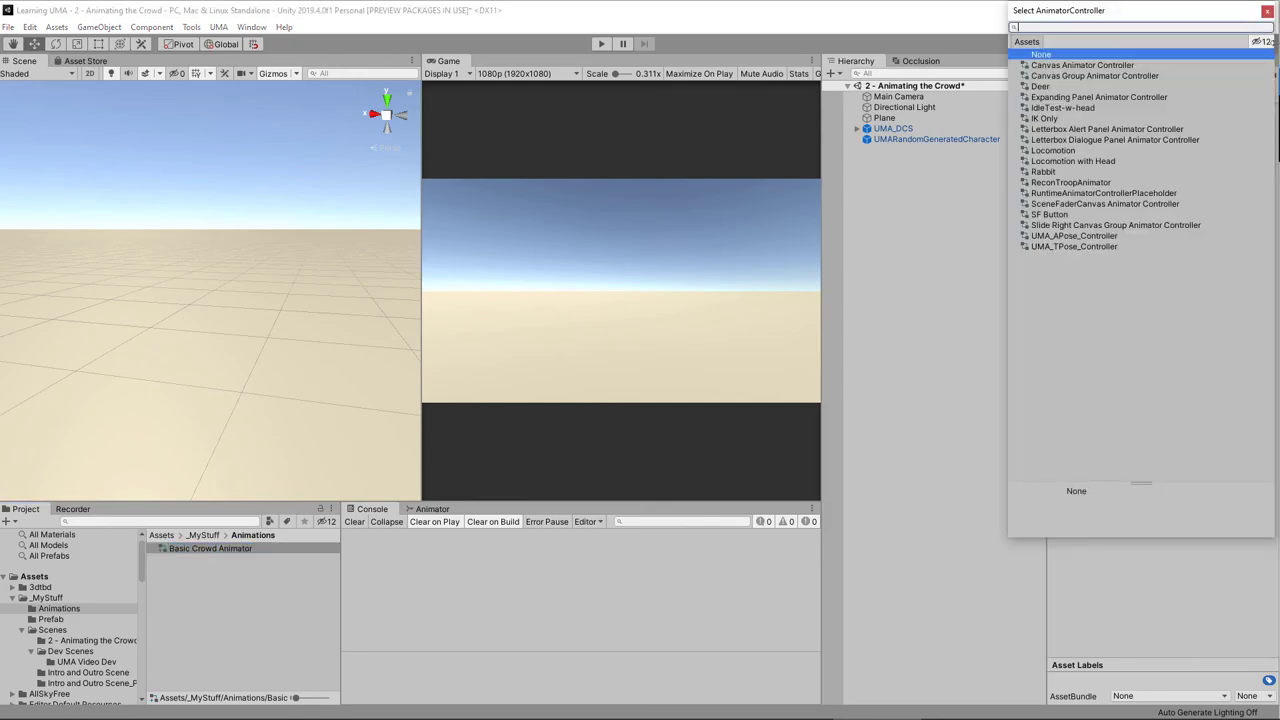
{"action": "type", "text": "humanoid"}
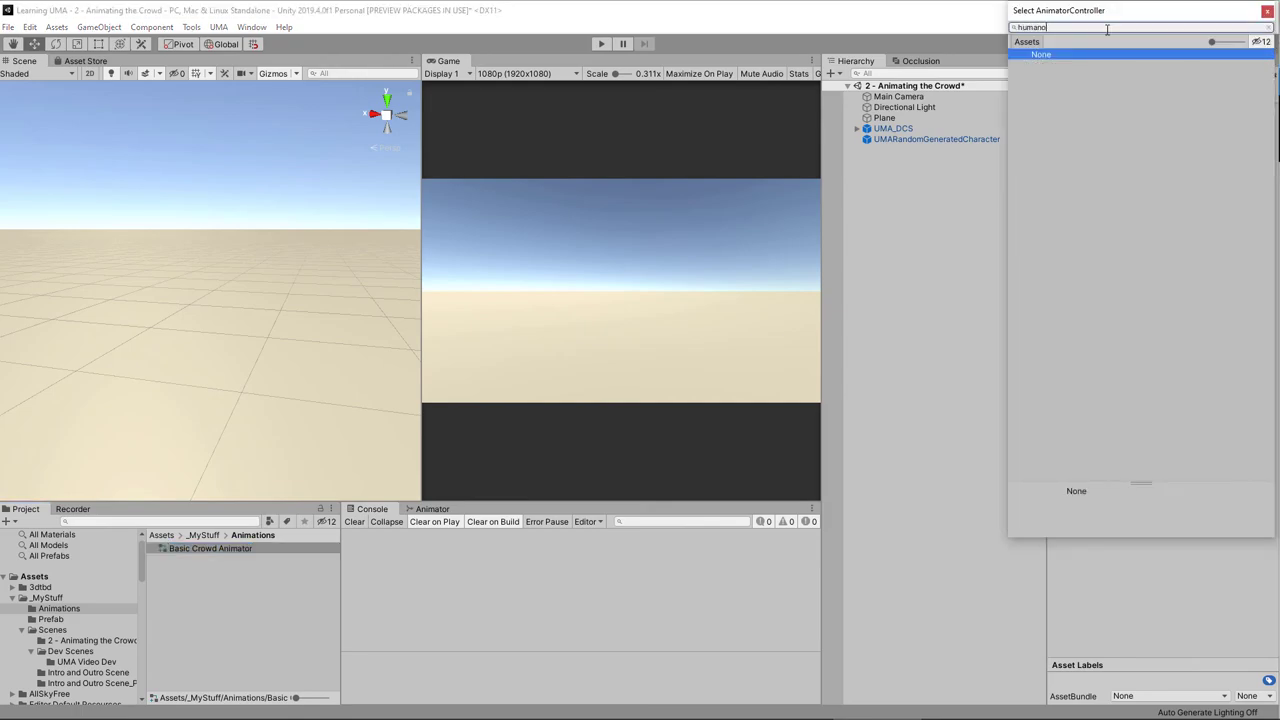
{"action": "left_click", "coordinate": [1260, 43]}
{"action": "left_click", "coordinate": [1105, 66]}
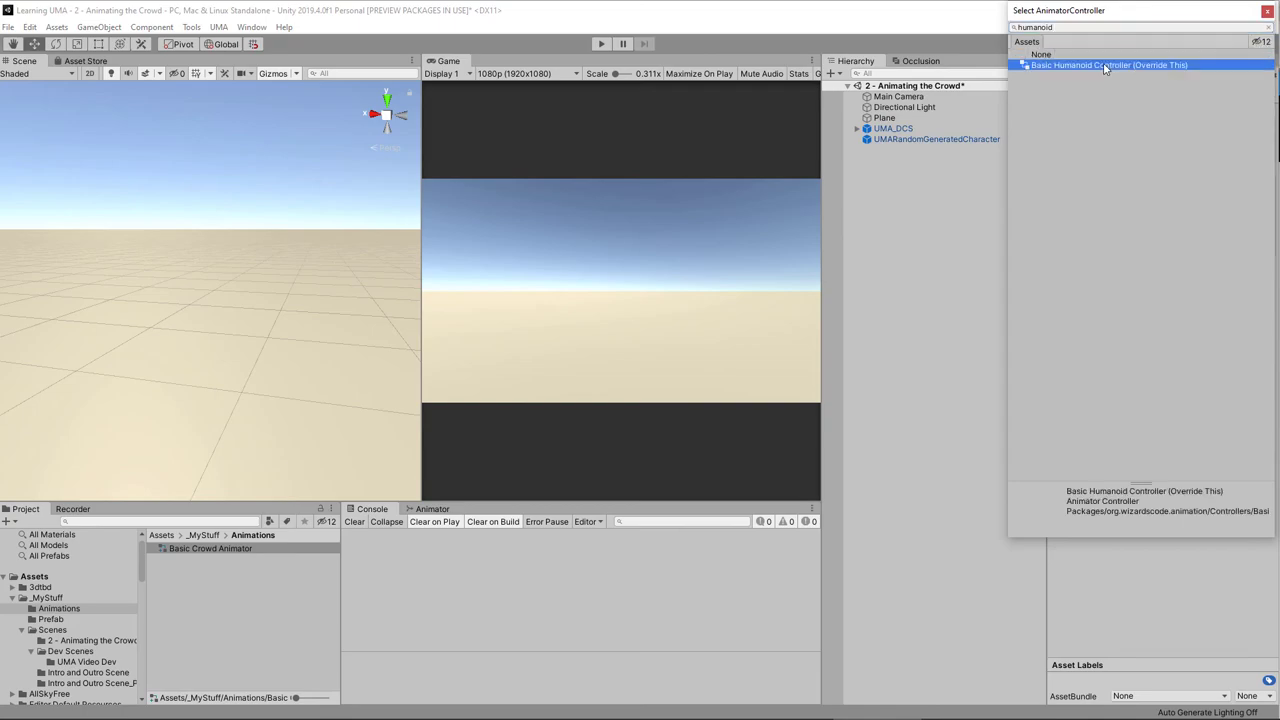
{"action": "left_click", "coordinate": [1267, 11]}
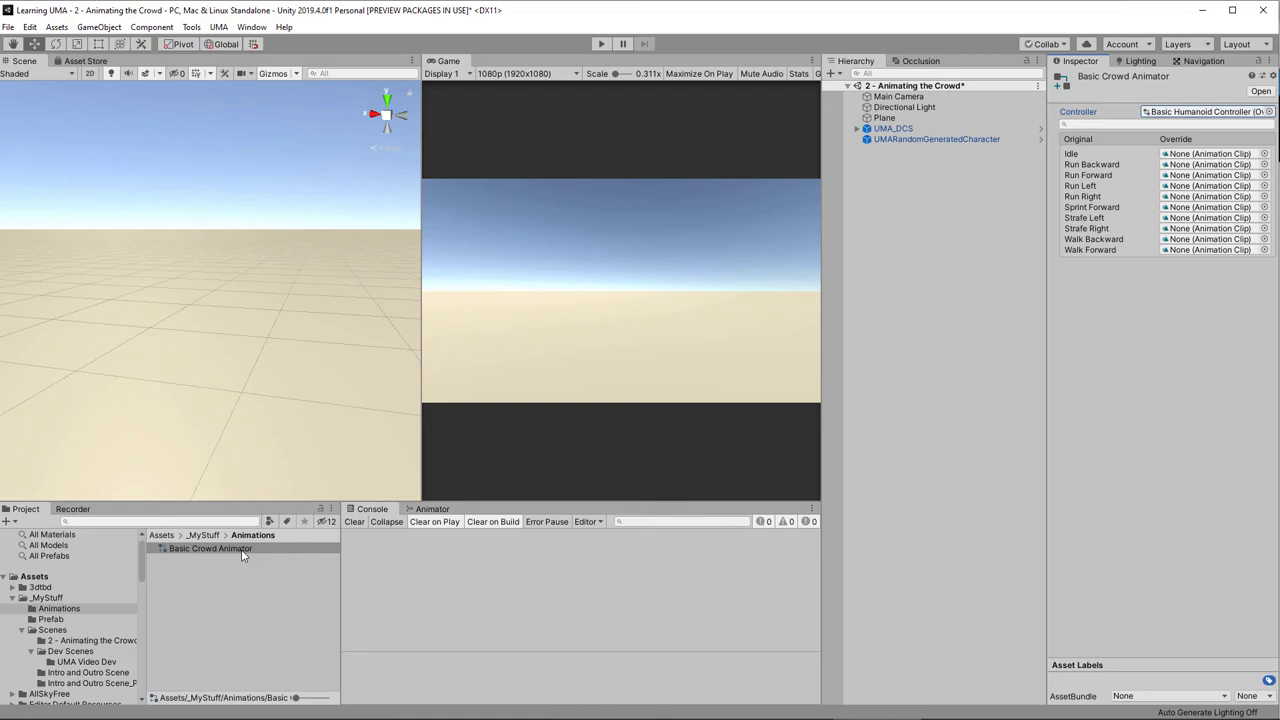
Assign HumanoidIdle to Idle, and HumanoidRun to Run Backward and Run Forward
{"action": "scroll", "coordinate": [60, 610], "scroll_direction": "down", "scroll_amount": 5}
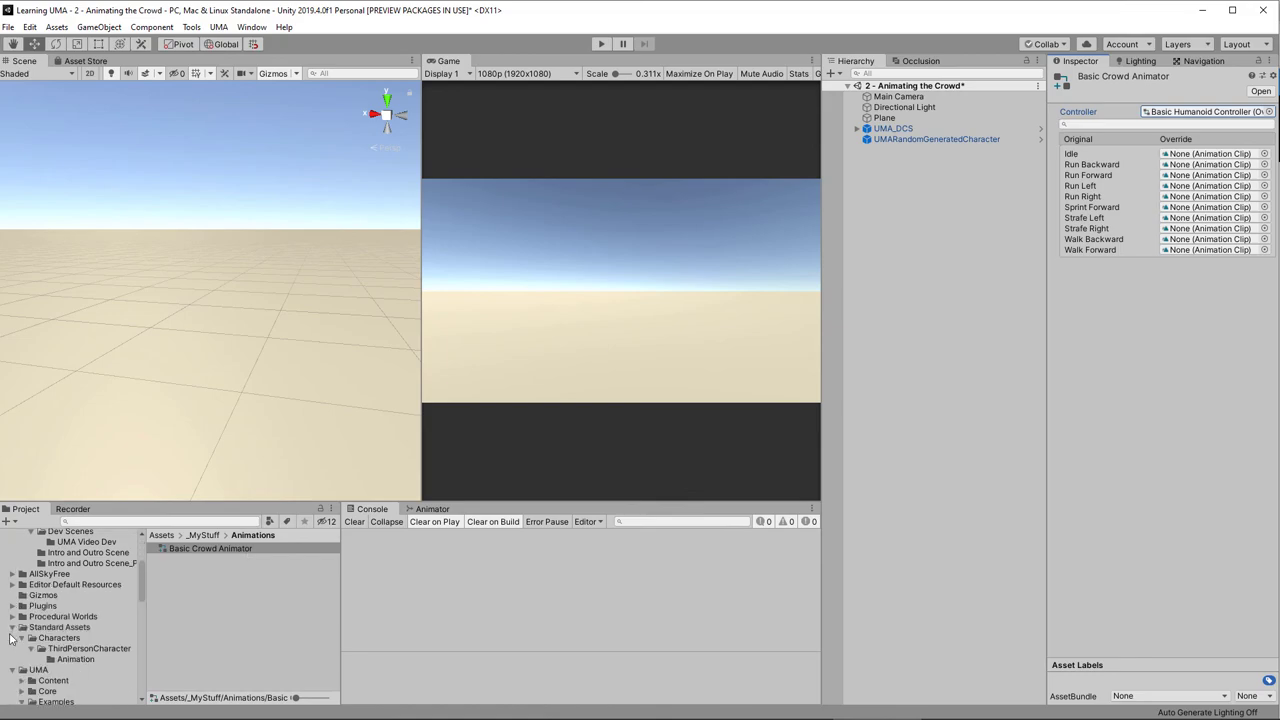
{"action": "left_click", "coordinate": [72, 659]}
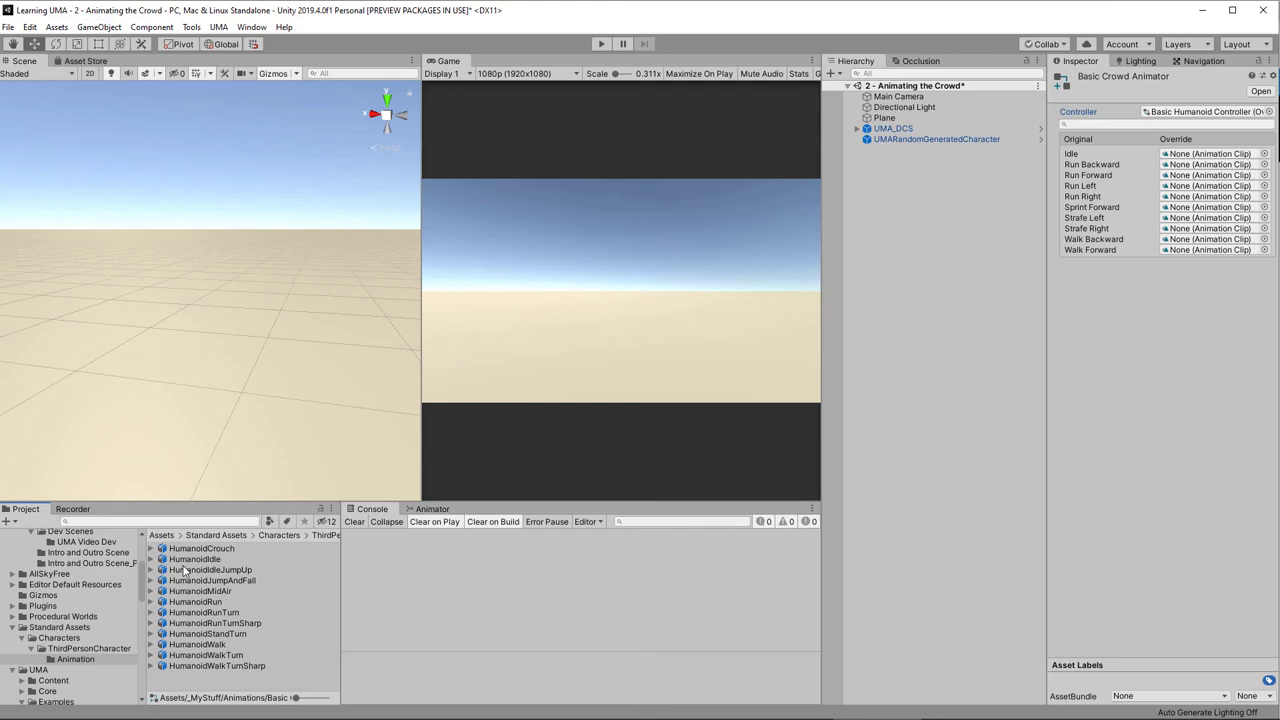
{"action": "left_click", "coordinate": [152, 560]}
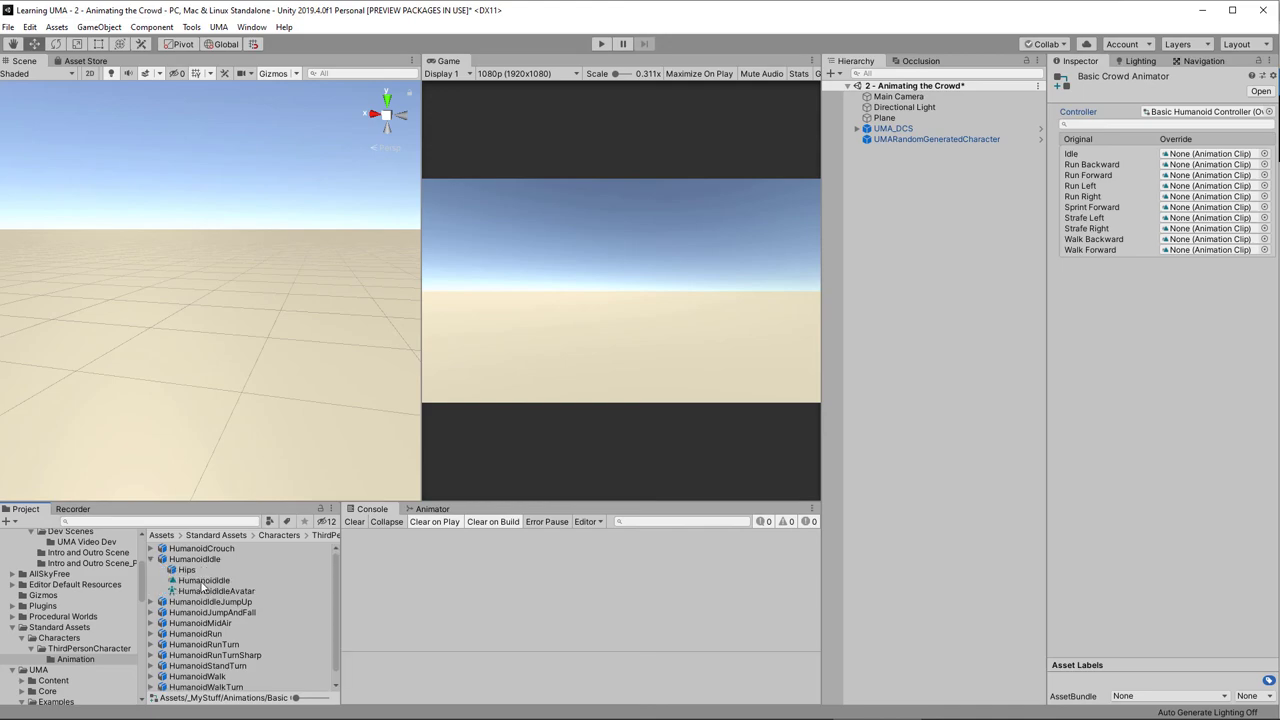
{"action": "left_click_drag", "start_coordinate": [201, 585], "coordinate": [1205, 155]}
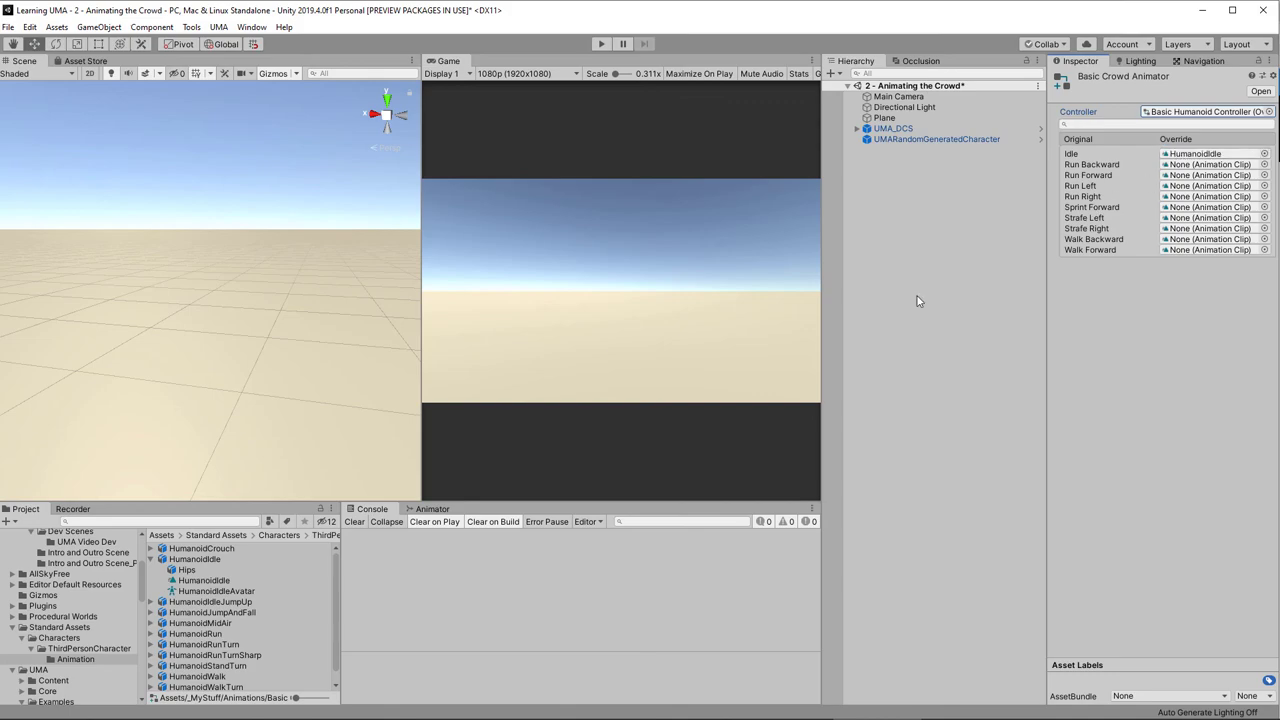
{"action": "left_click", "coordinate": [152, 634]}
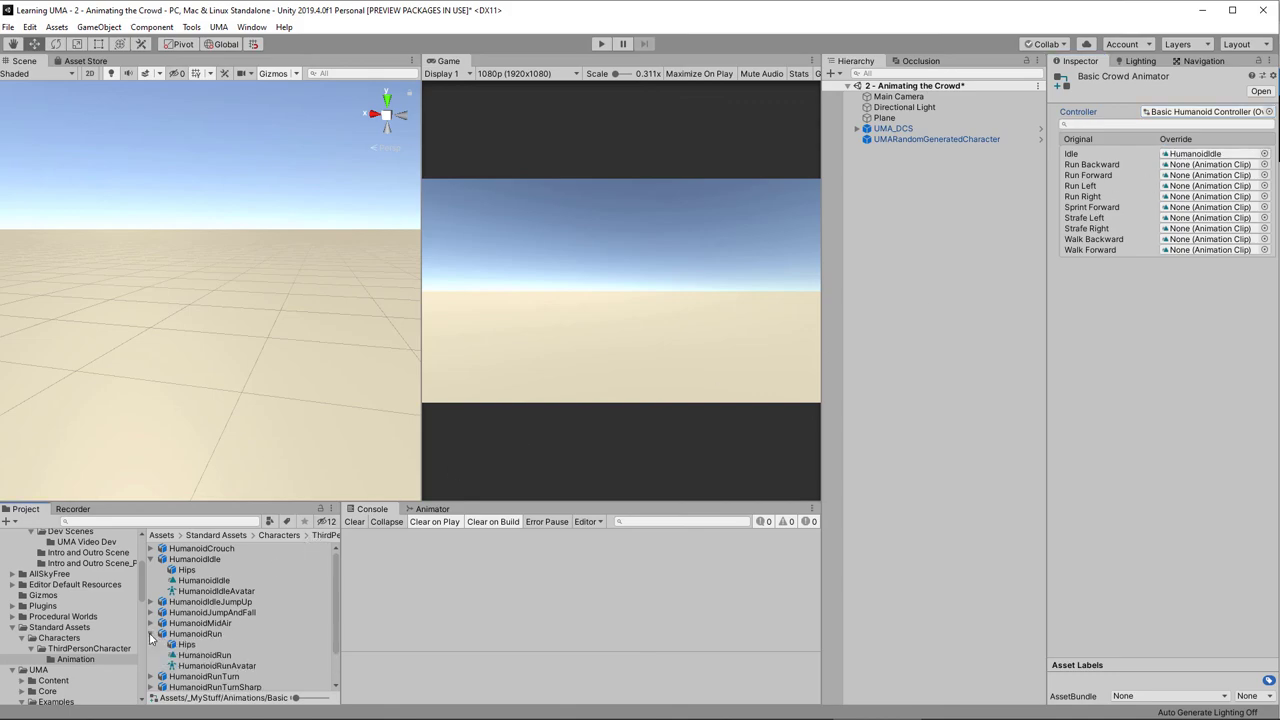
{"action": "left_click_drag", "start_coordinate": [204, 655], "coordinate": [1205, 164]}
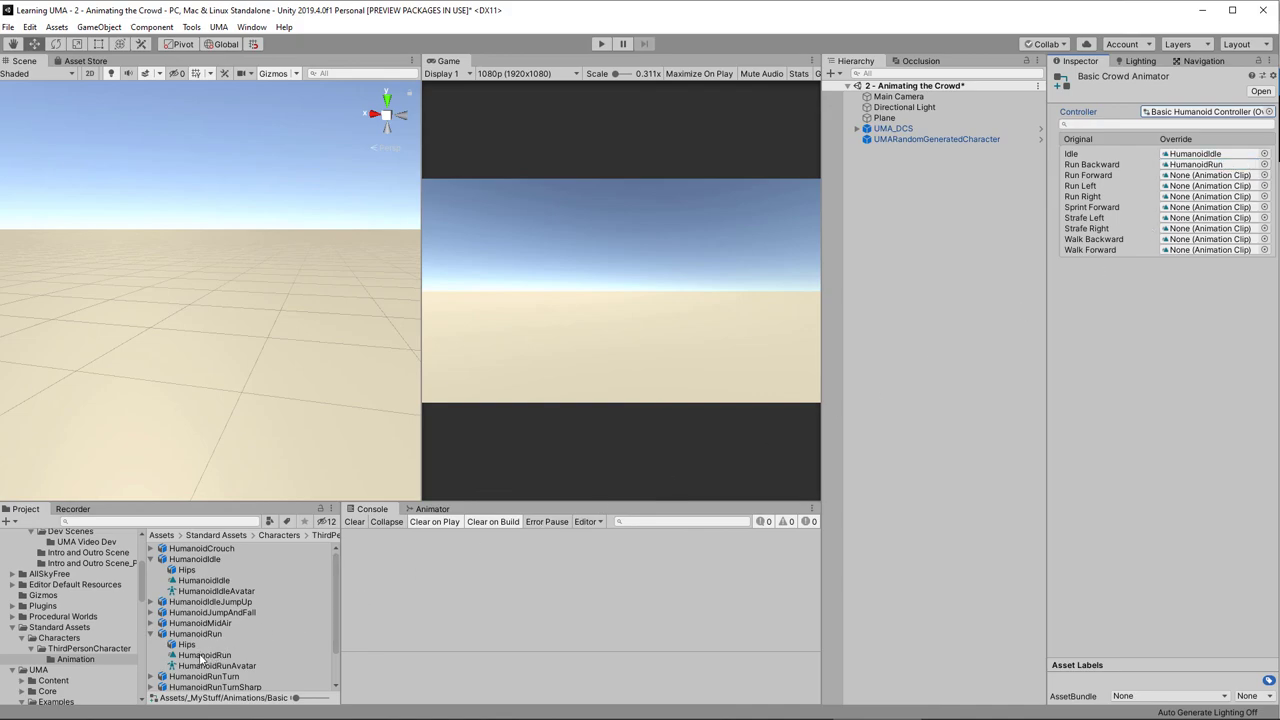
{"action": "left_click_drag", "start_coordinate": [202, 660], "coordinate": [1160, 178]}
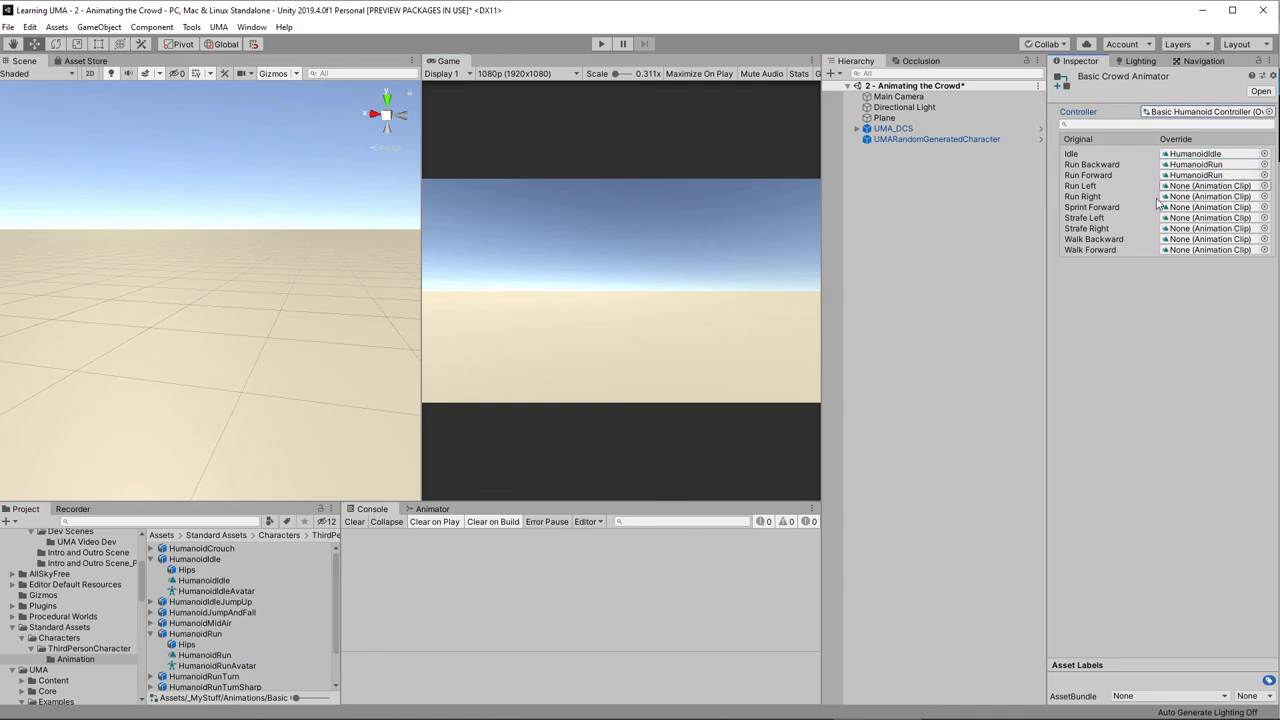
Assign HumanoidRunLeft to Run Left, HumanoidRunRight to Run Right, and HumanoidRun to Sprint Forward
{"action": "scroll", "coordinate": [213, 634], "scroll_direction": "down", "scroll_amount": 2}
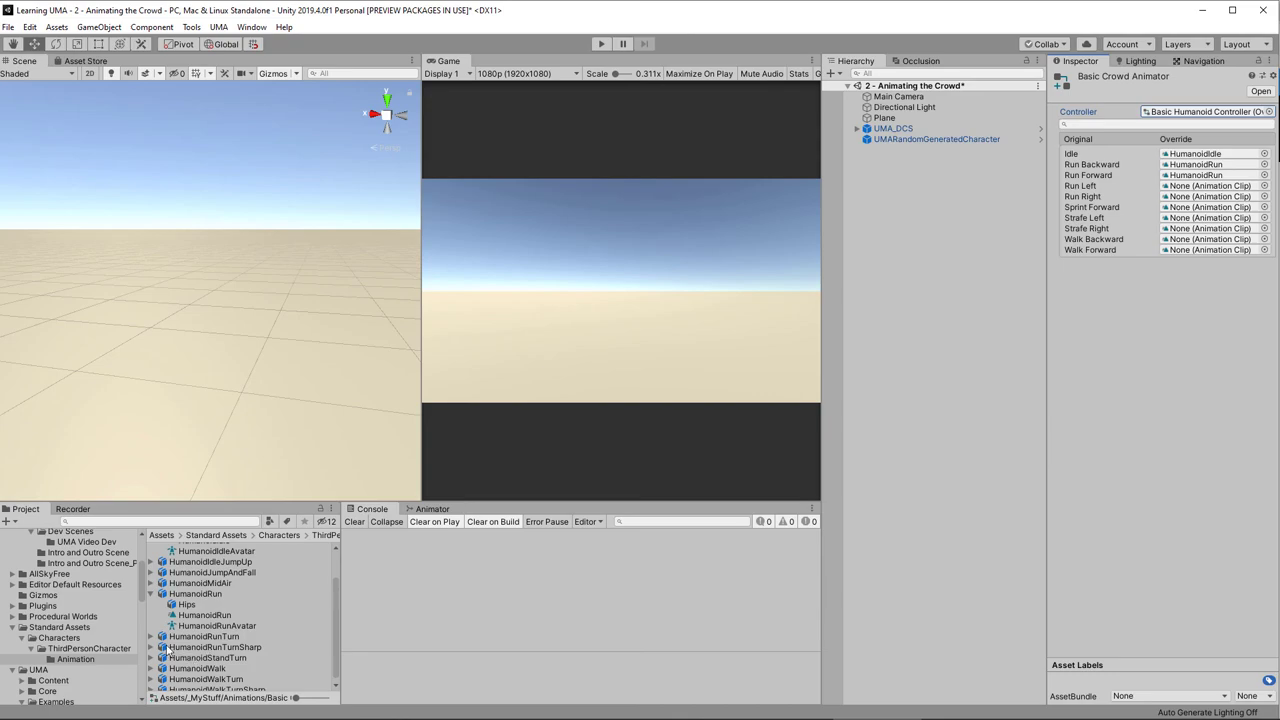
{"action": "left_click", "coordinate": [151, 637]}
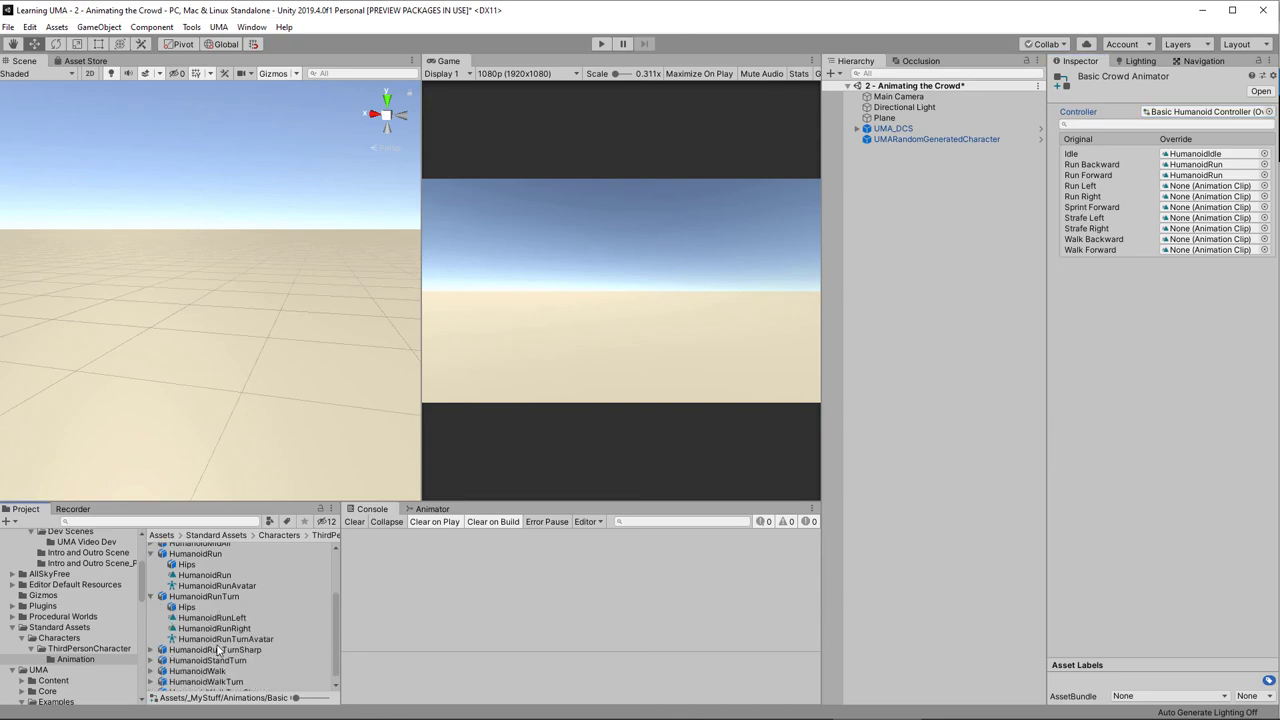
{"action": "left_click_drag", "start_coordinate": [212, 618], "coordinate": [1208, 186]}
{"action": "left_click_drag", "start_coordinate": [238, 628], "coordinate": [1205, 198]}
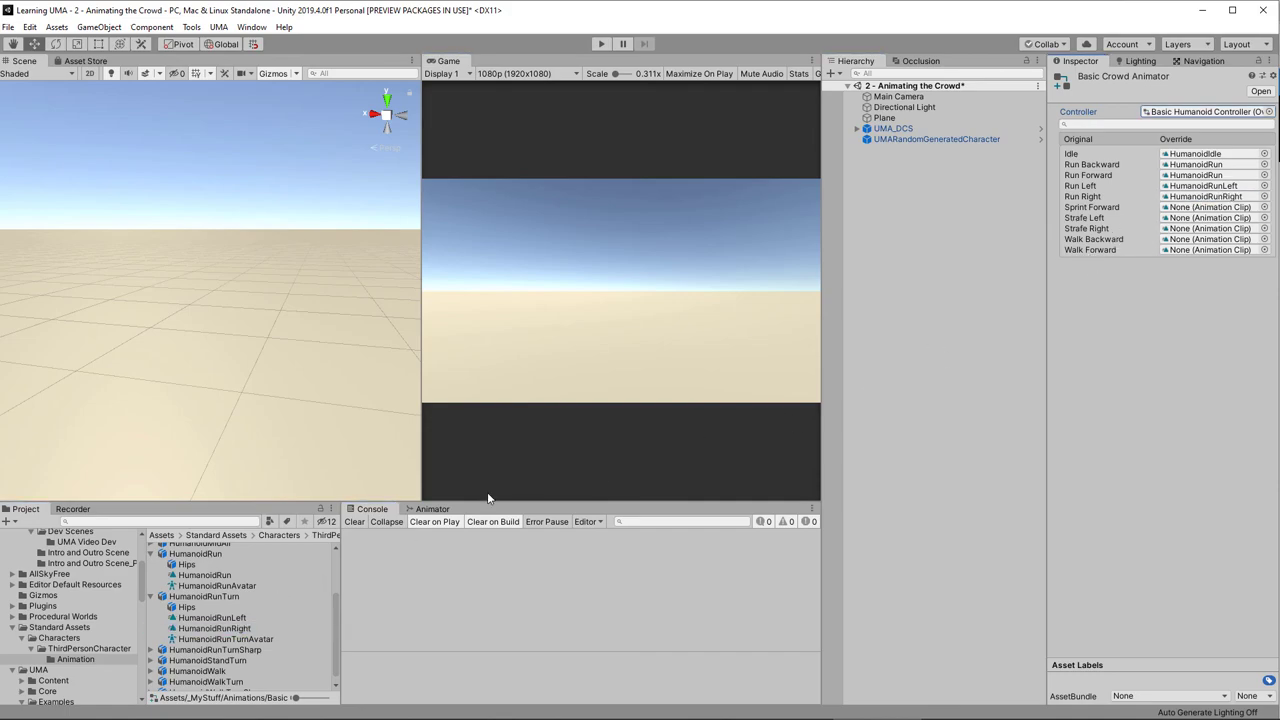
{"action": "left_click_drag", "start_coordinate": [848, 378], "coordinate": [1227, 208]}
Assign StandQuarterTurnLeft and StandQuarterTurnRight to the Strafe Left and Strafe Right overrides
{"action": "scroll", "coordinate": [220, 645], "scroll_direction": "down", "scroll_amount": 1}
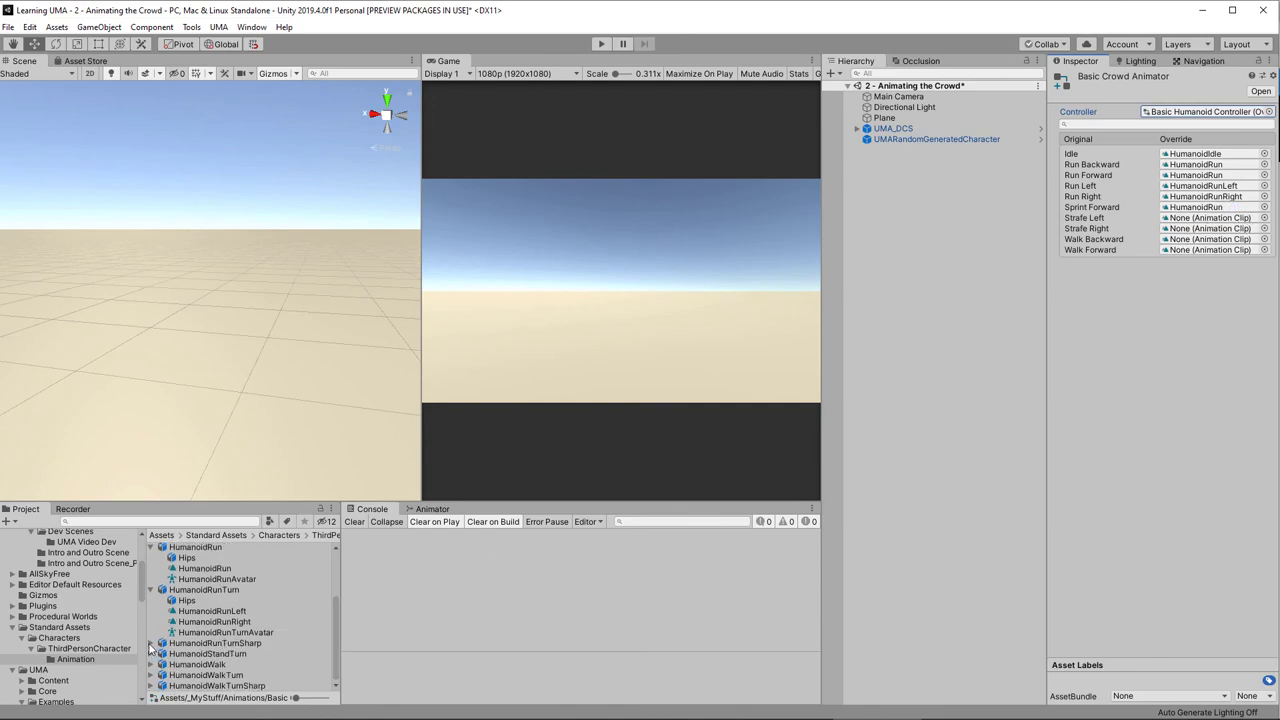
{"action": "left_click", "coordinate": [152, 655]}
{"action": "scroll", "coordinate": [229, 622], "scroll_direction": "down", "scroll_amount": 2}
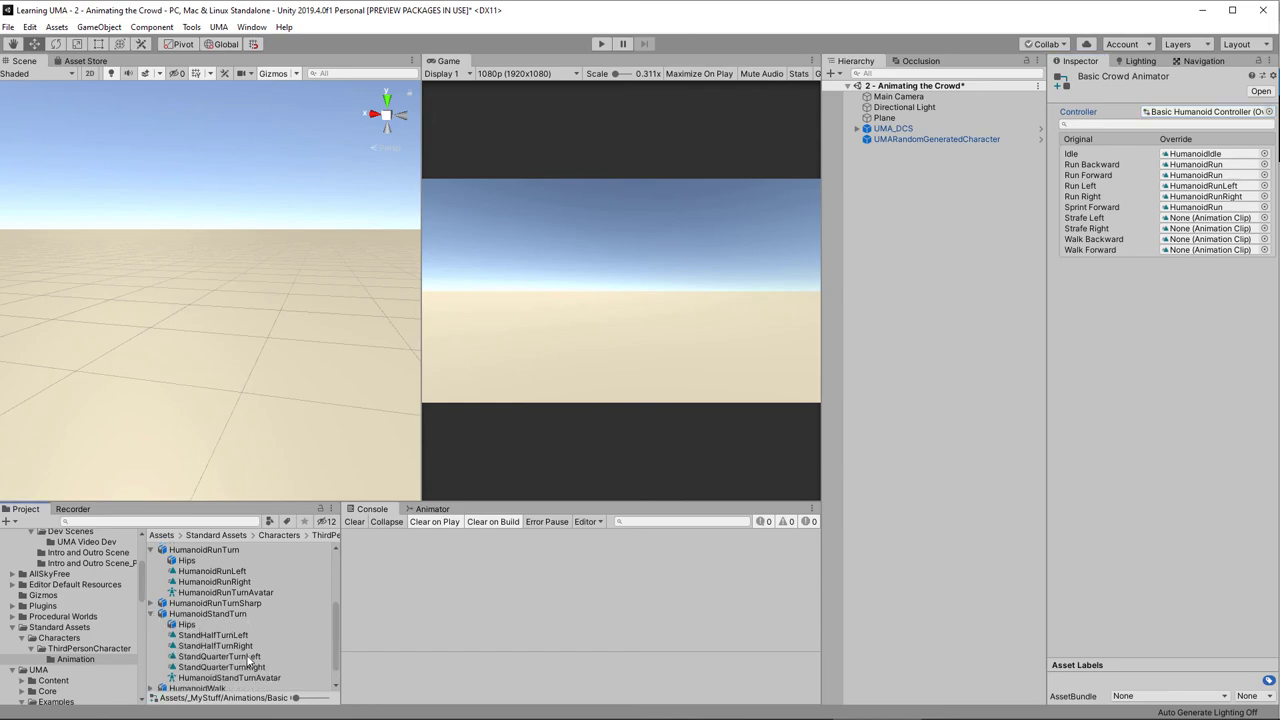
{"action": "left_click_drag", "start_coordinate": [220, 637], "coordinate": [1225, 221]}
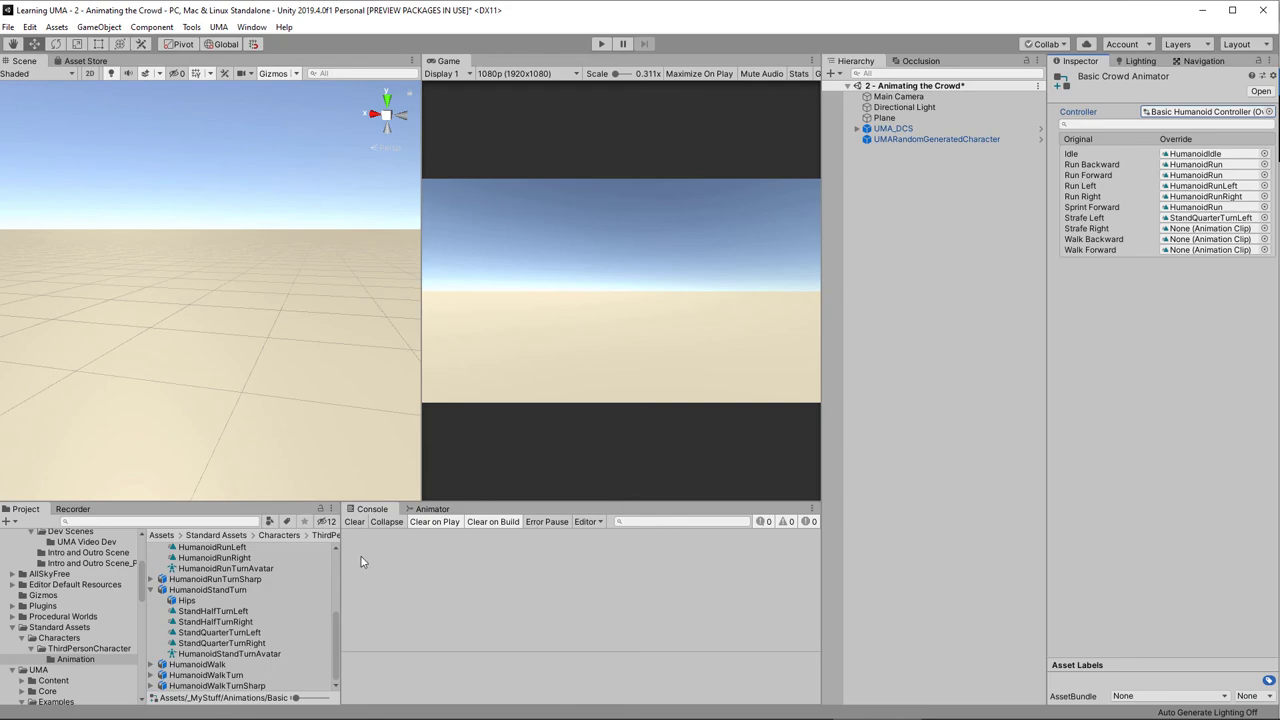
{"action": "left_click_drag", "start_coordinate": [222, 647], "coordinate": [1225, 235]}
Assign the HumanoidWalk clip to the remaining walk overrides, including Walk Forward
{"action": "left_click", "coordinate": [152, 665]}
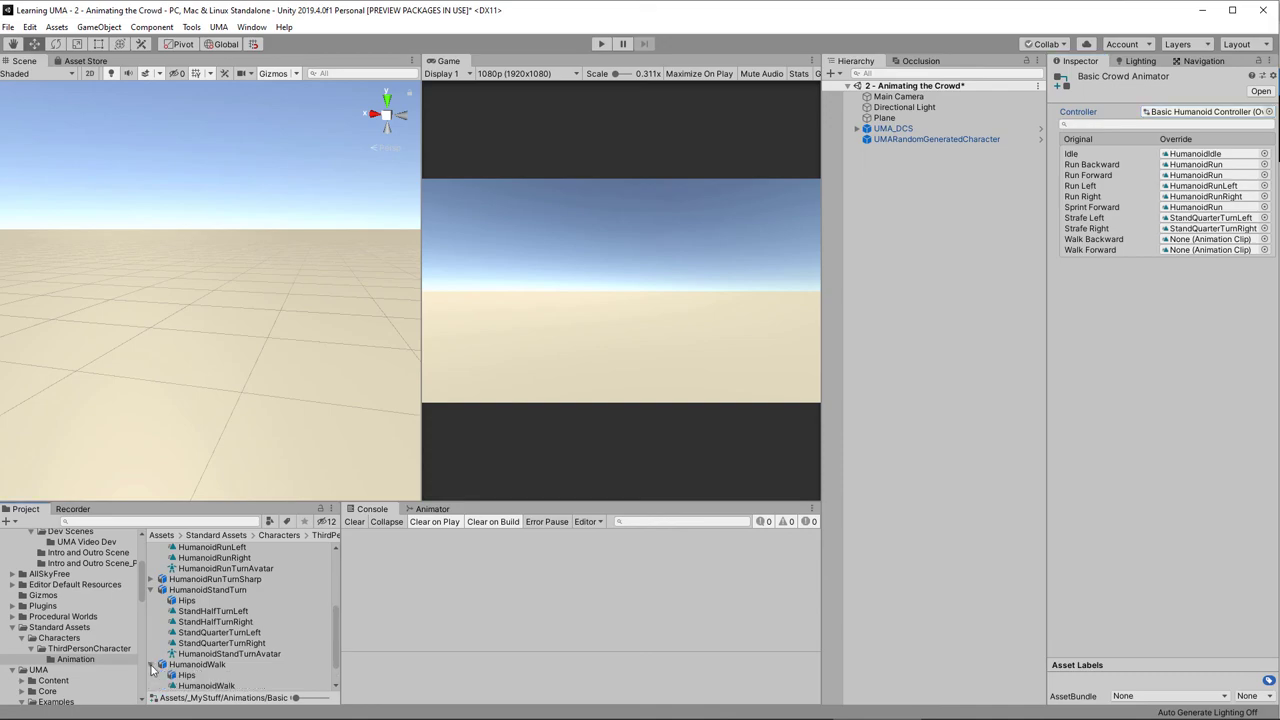
{"action": "scroll", "coordinate": [207, 672], "scroll_direction": "down", "scroll_amount": 2}
{"action": "left_click_drag", "start_coordinate": [206, 654], "coordinate": [1245, 240]}
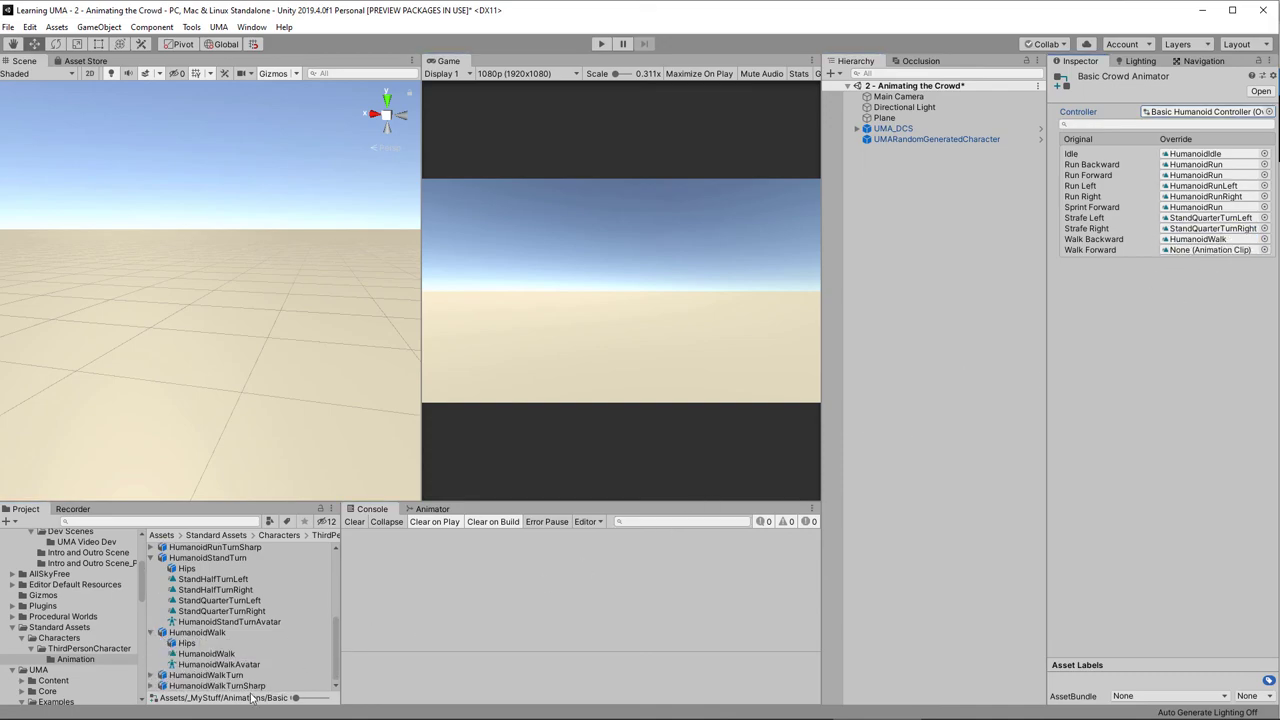
{"action": "left_click_drag", "start_coordinate": [206, 657], "coordinate": [1231, 248]}
{"action": "scroll", "coordinate": [31, 588], "scroll_direction": "up", "scroll_amount": 5}
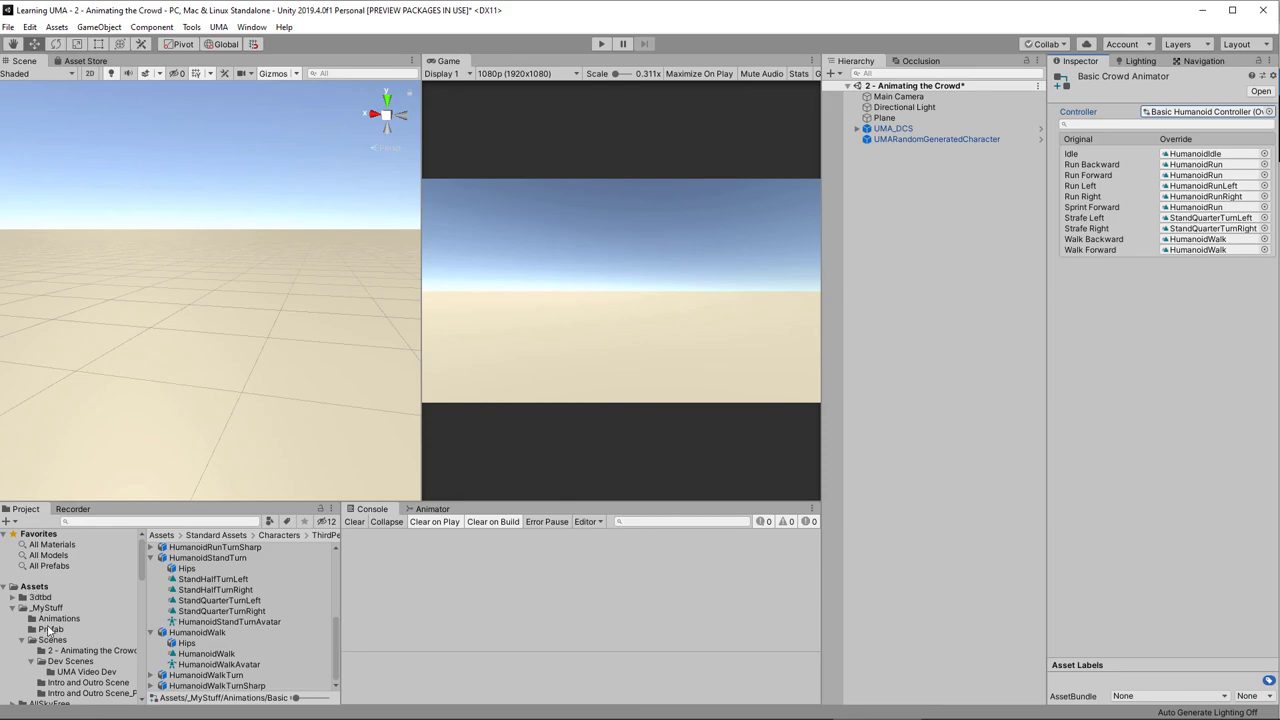
Set the Crowd UMA prefab's Default Animation to Basic Crowd Animator, replacing Locomotion
{"action": "left_click", "coordinate": [48, 630]}
{"action": "left_click", "coordinate": [176, 549]}
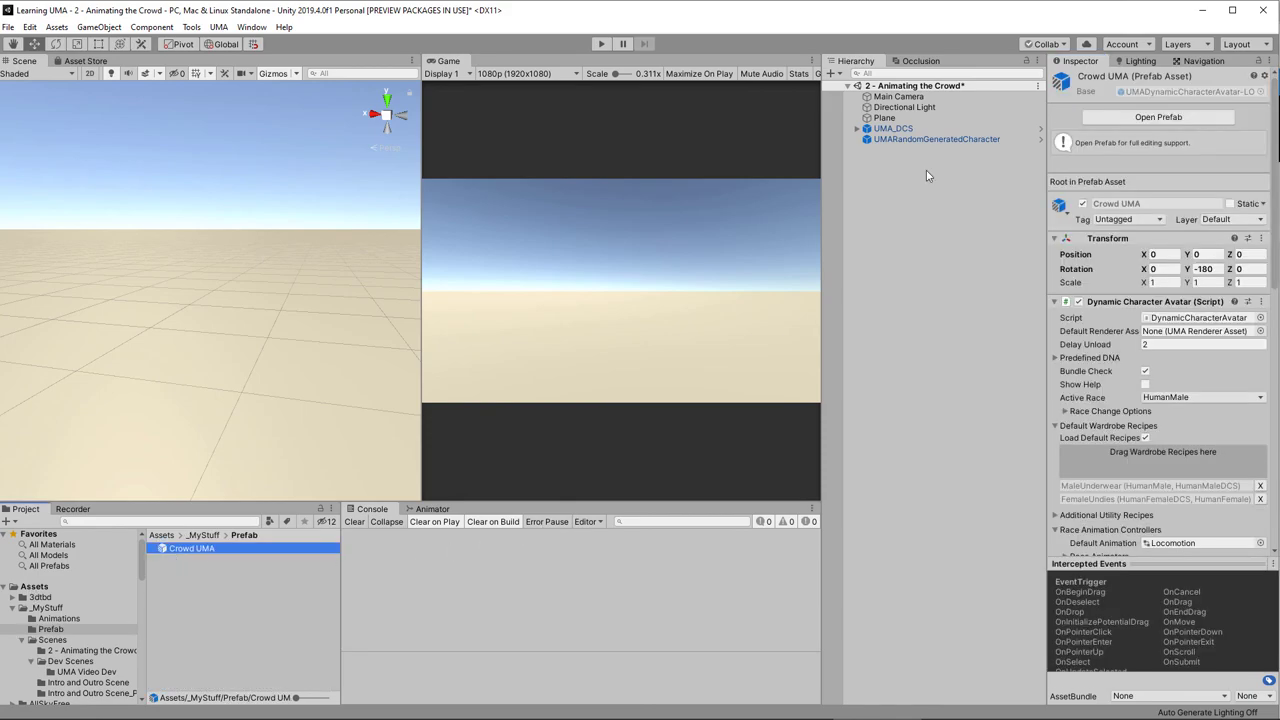
{"action": "scroll", "coordinate": [1194, 409], "scroll_direction": "down", "scroll_amount": 6}
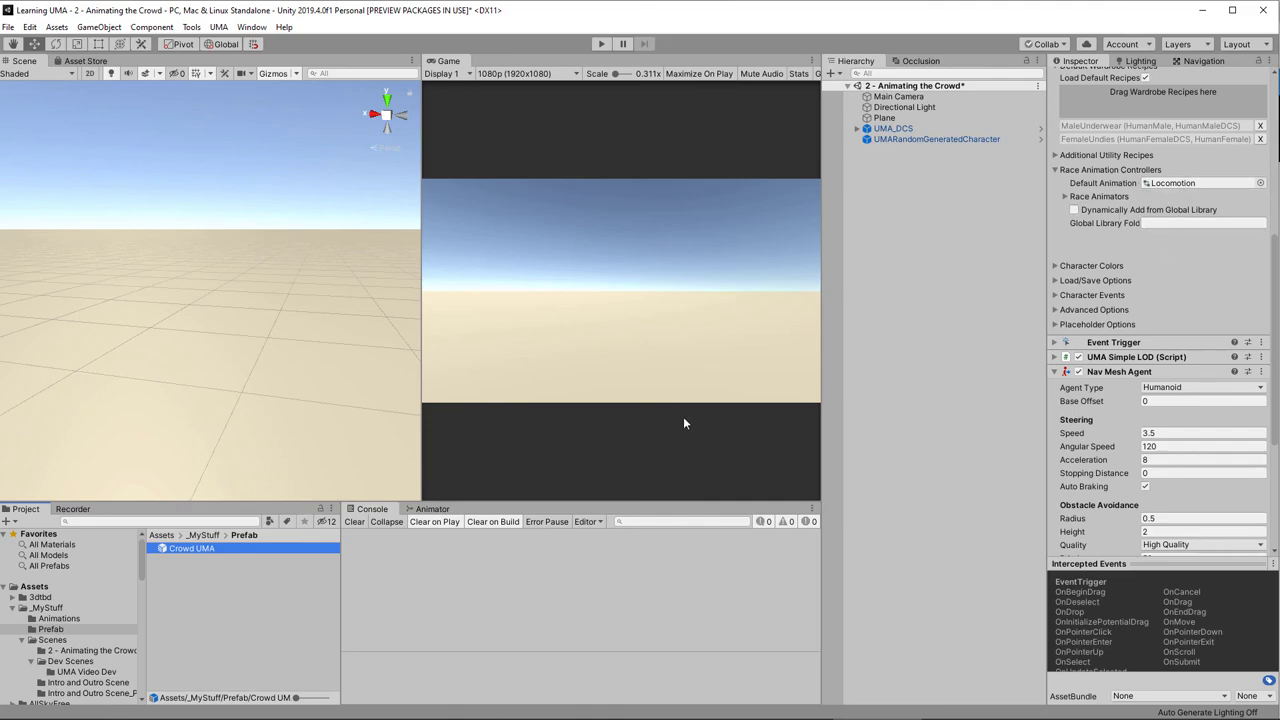
{"action": "left_click", "coordinate": [59, 618]}
{"action": "left_click_drag", "start_coordinate": [180, 549], "coordinate": [1212, 184]}
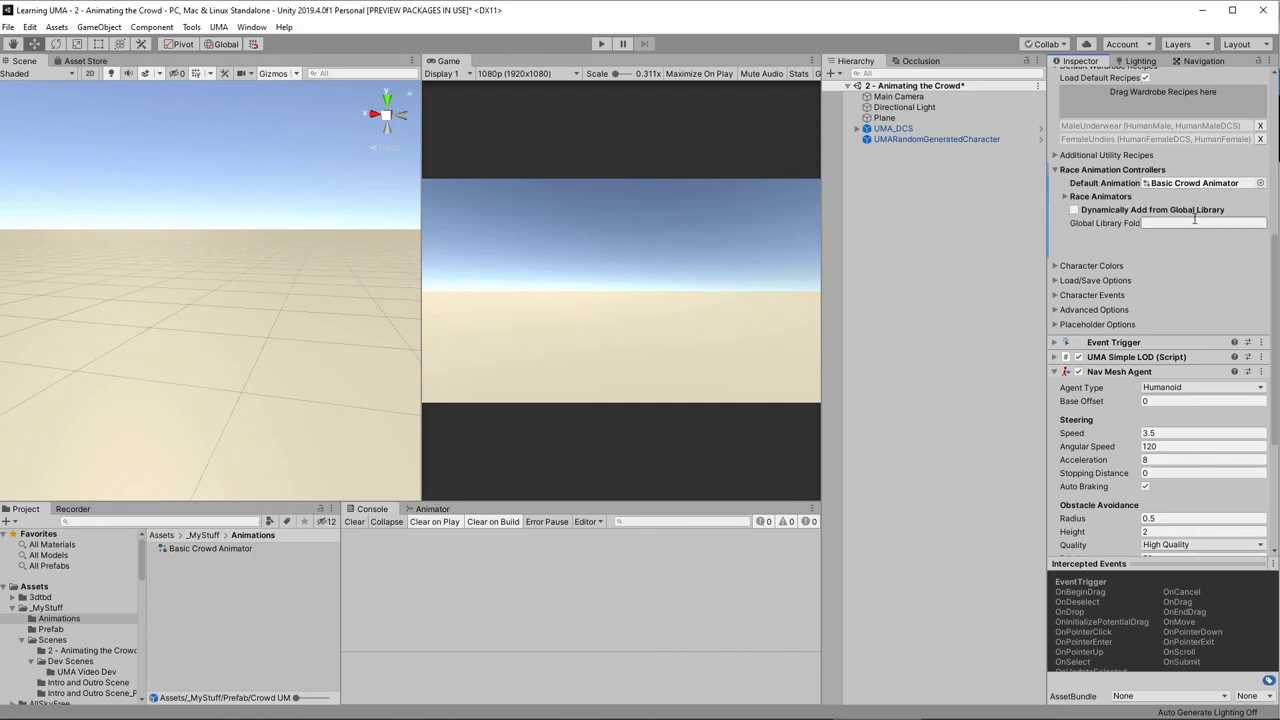
{"action": "scroll", "coordinate": [1194, 218], "scroll_direction": "down", "scroll_amount": 3}
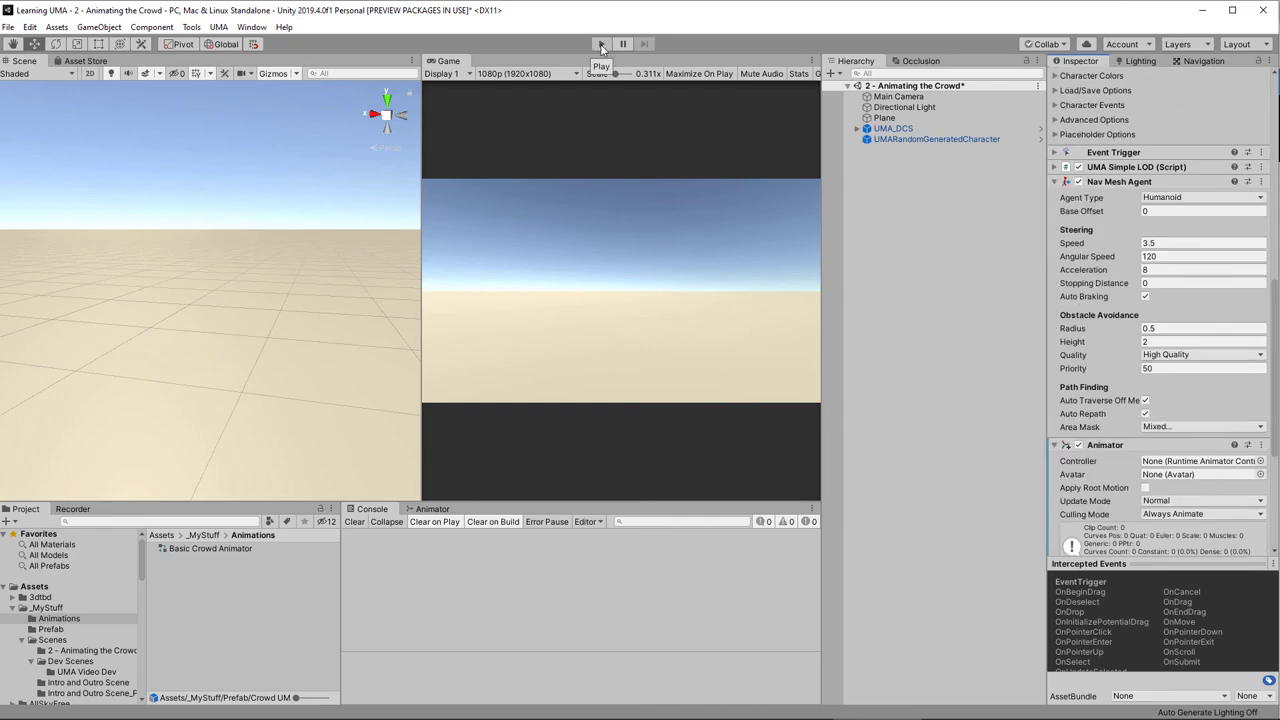
Test the crowd, then set Nav Mesh Agent stopping distance 1, acceleration 4, auto braking off, base offset -0.08
{"action": "left_click", "coordinate": [601, 45]}
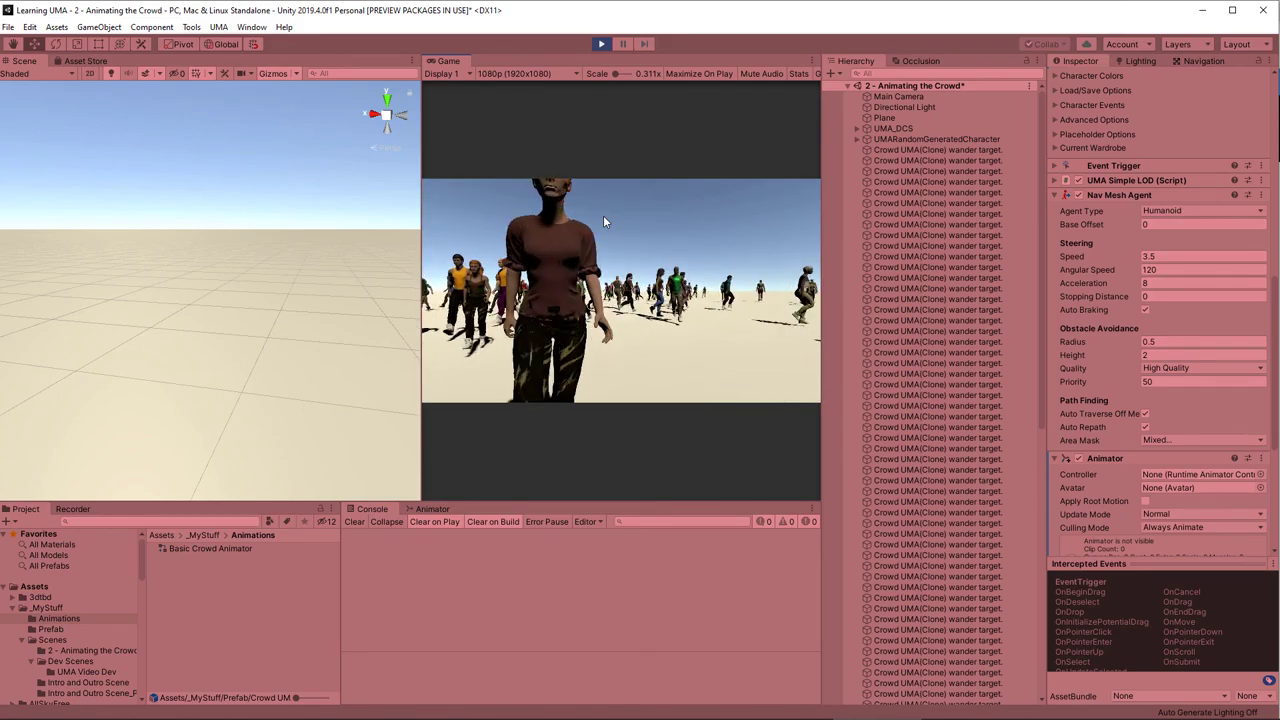
{"action": "left_click", "coordinate": [601, 45]}
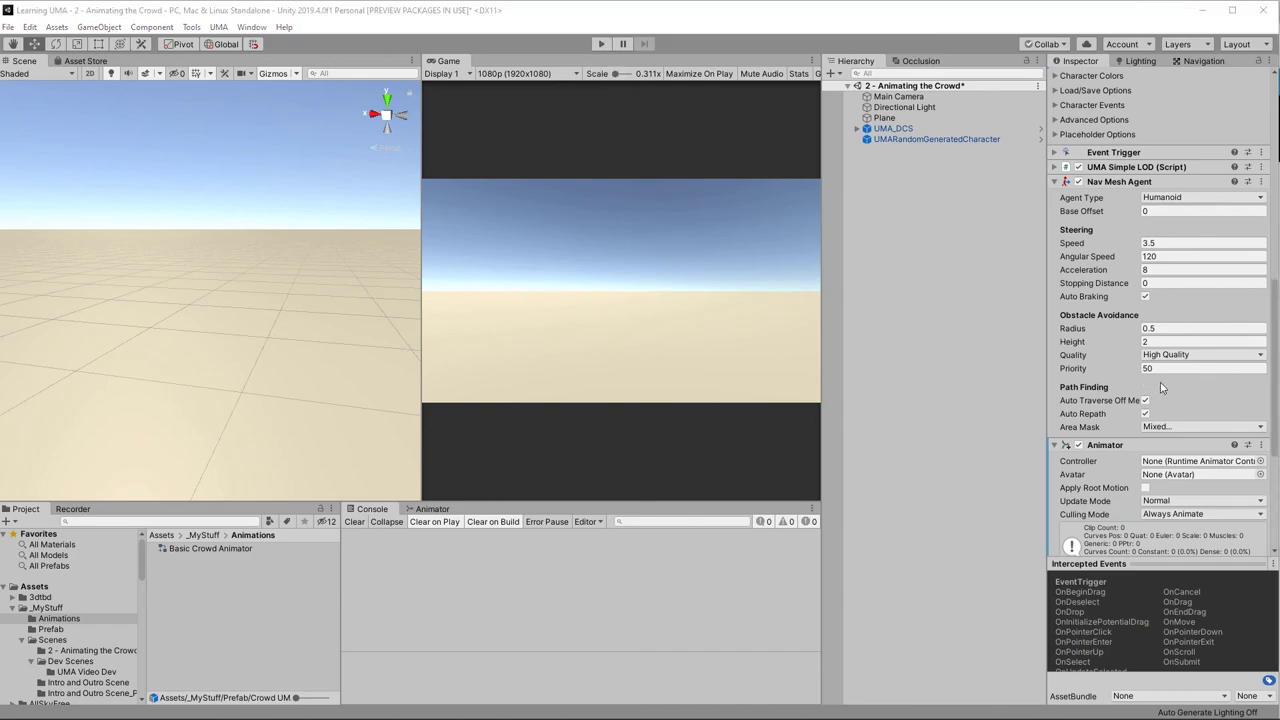
{"action": "left_click", "coordinate": [1150, 284]}
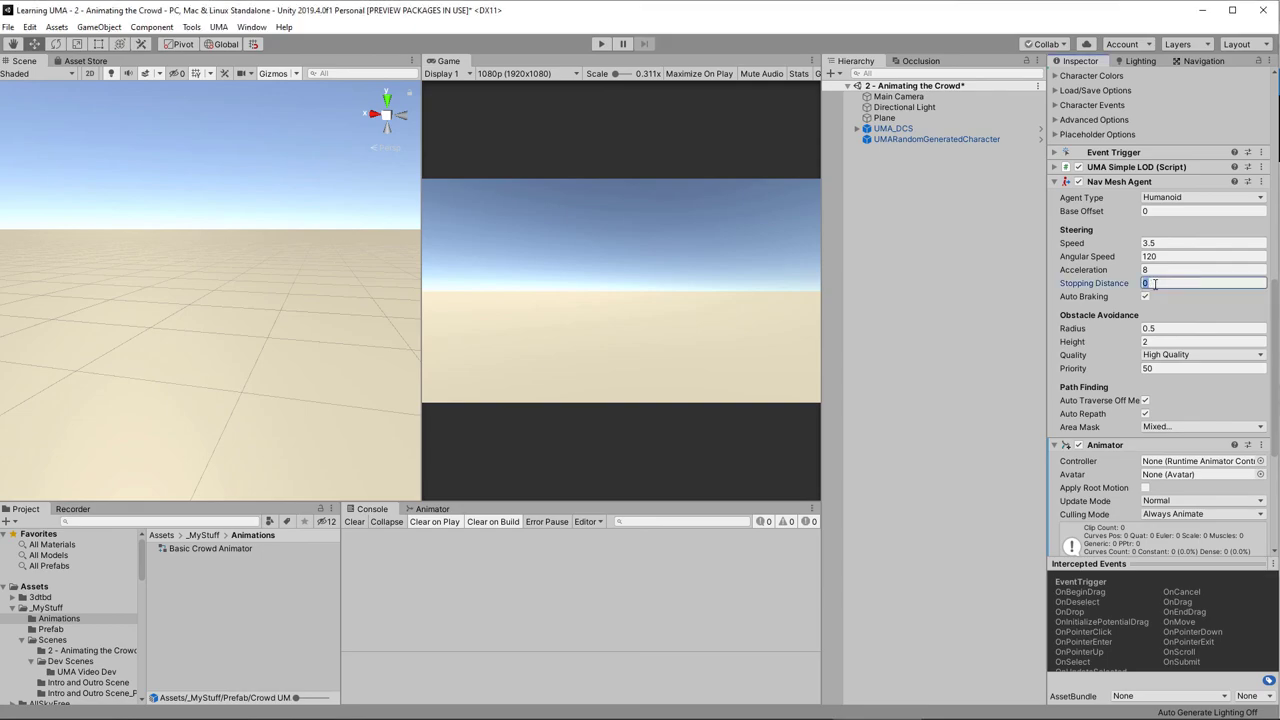
{"action": "left_click", "coordinate": [1146, 297]}
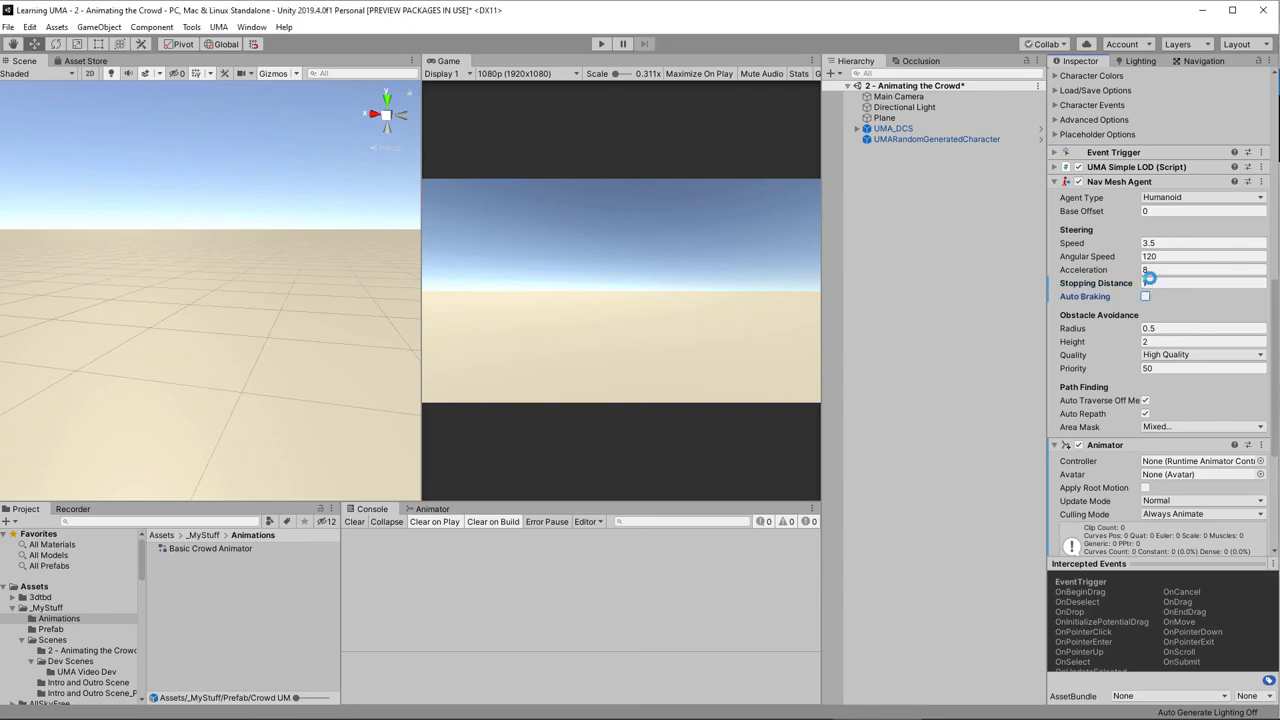
{"action": "left_click", "coordinate": [1155, 270]}
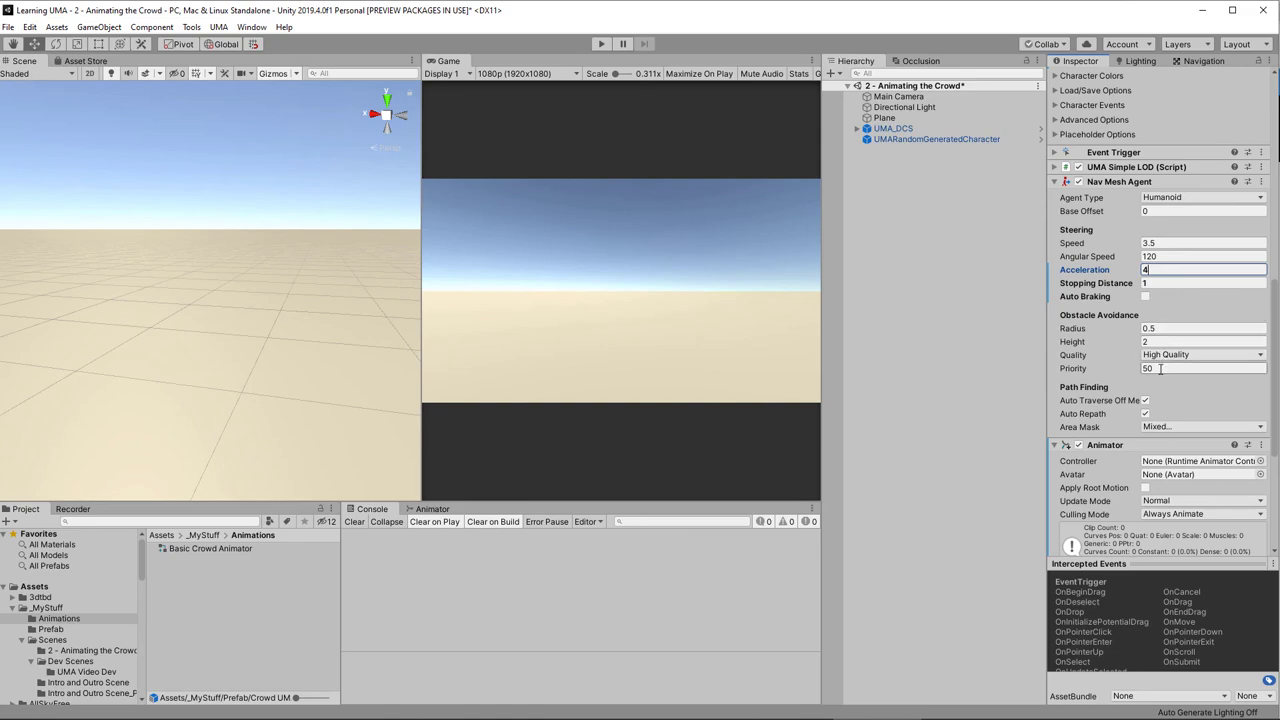
{"action": "left_click", "coordinate": [602, 44]}
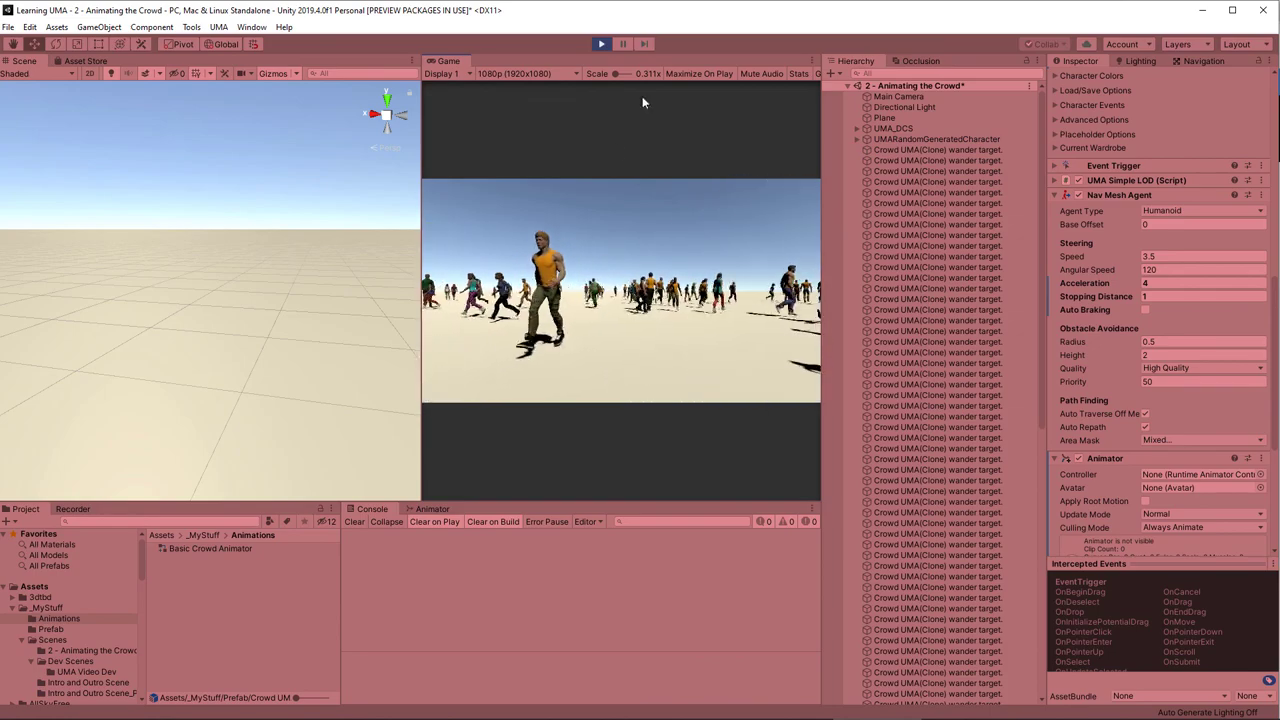
{"action": "left_click", "coordinate": [603, 44]}
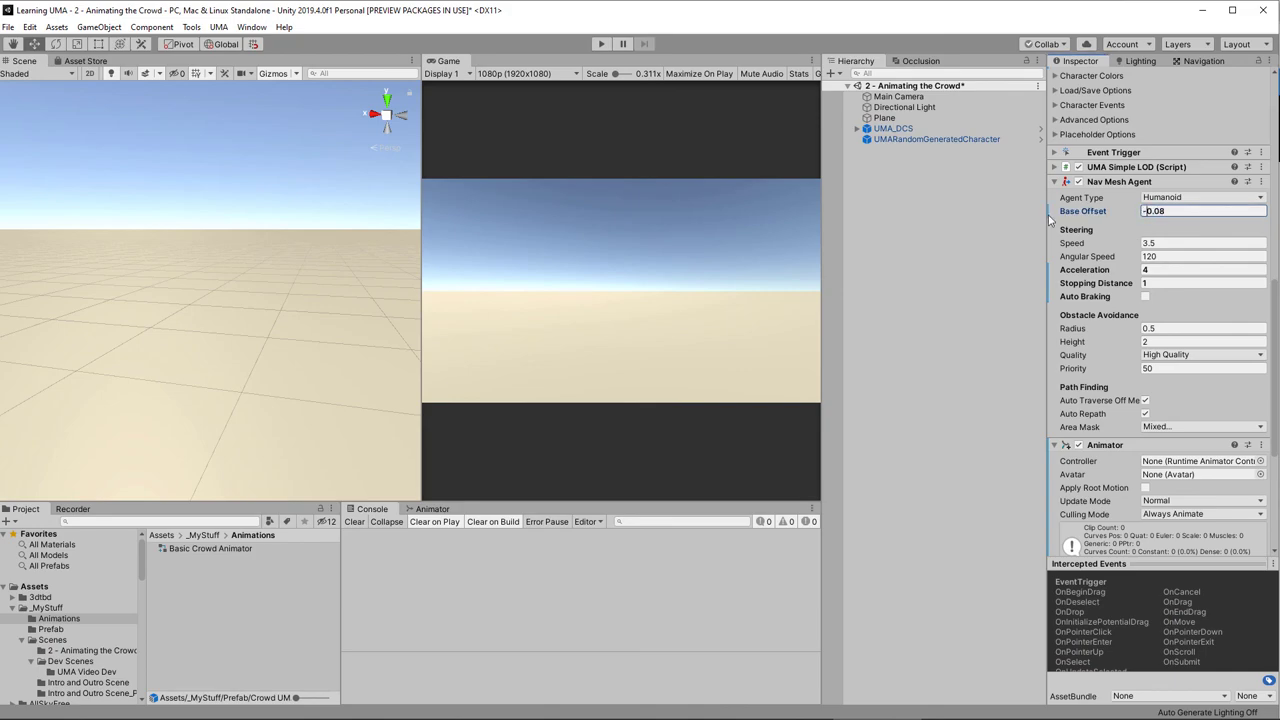
Test-run the crowd, change Nav Mesh Agent stopping distance to 0.5, and test it again
{"action": "left_click", "coordinate": [602, 44]}
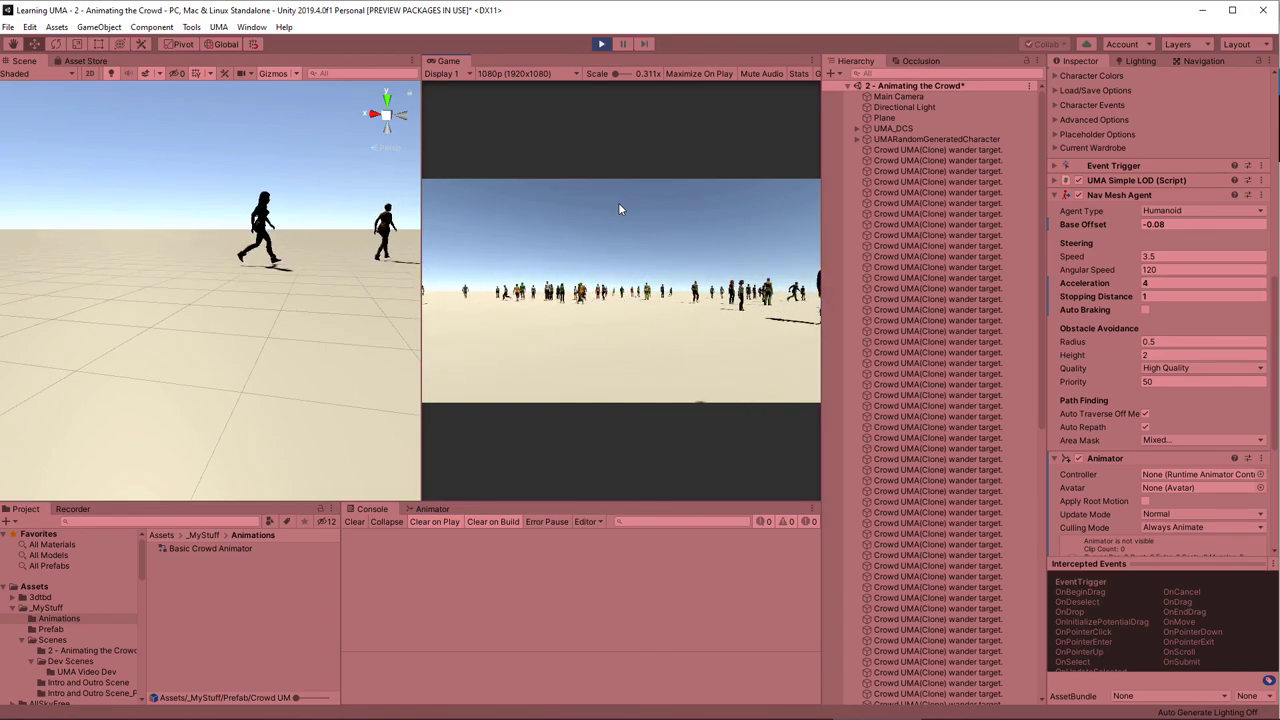
{"action": "left_click", "coordinate": [601, 43]}
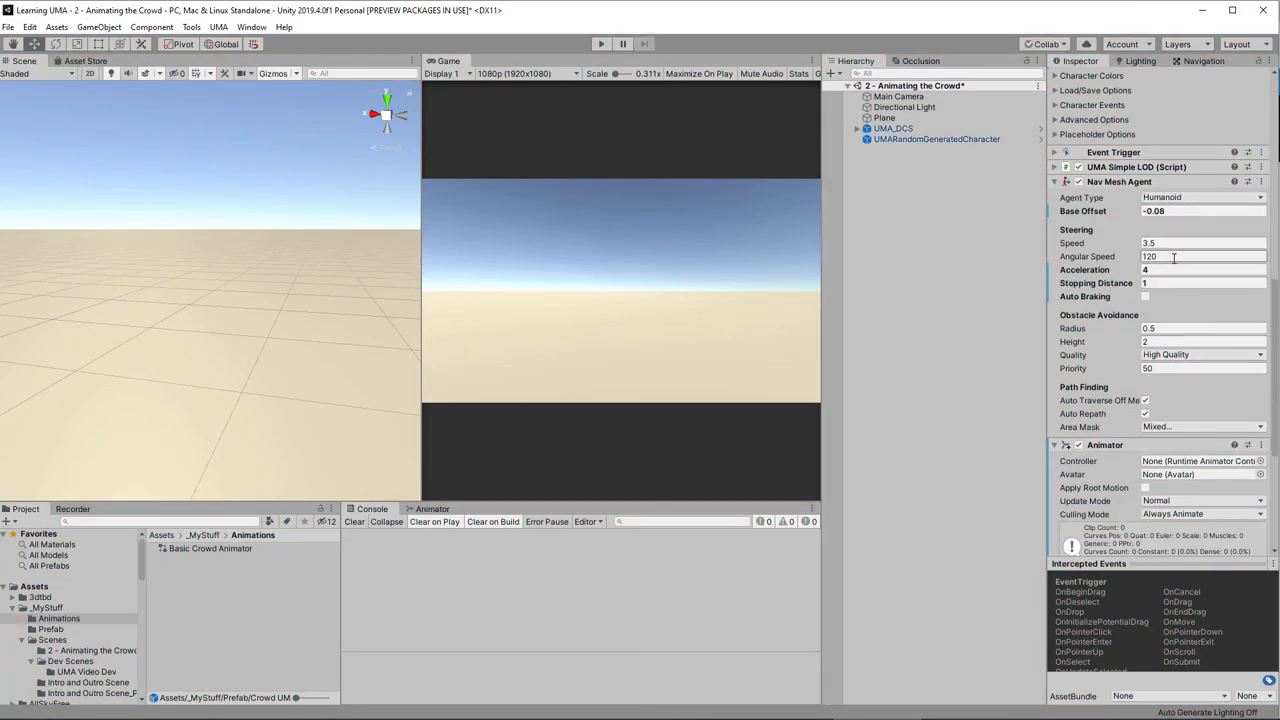
{"action": "left_click", "coordinate": [1165, 285]}
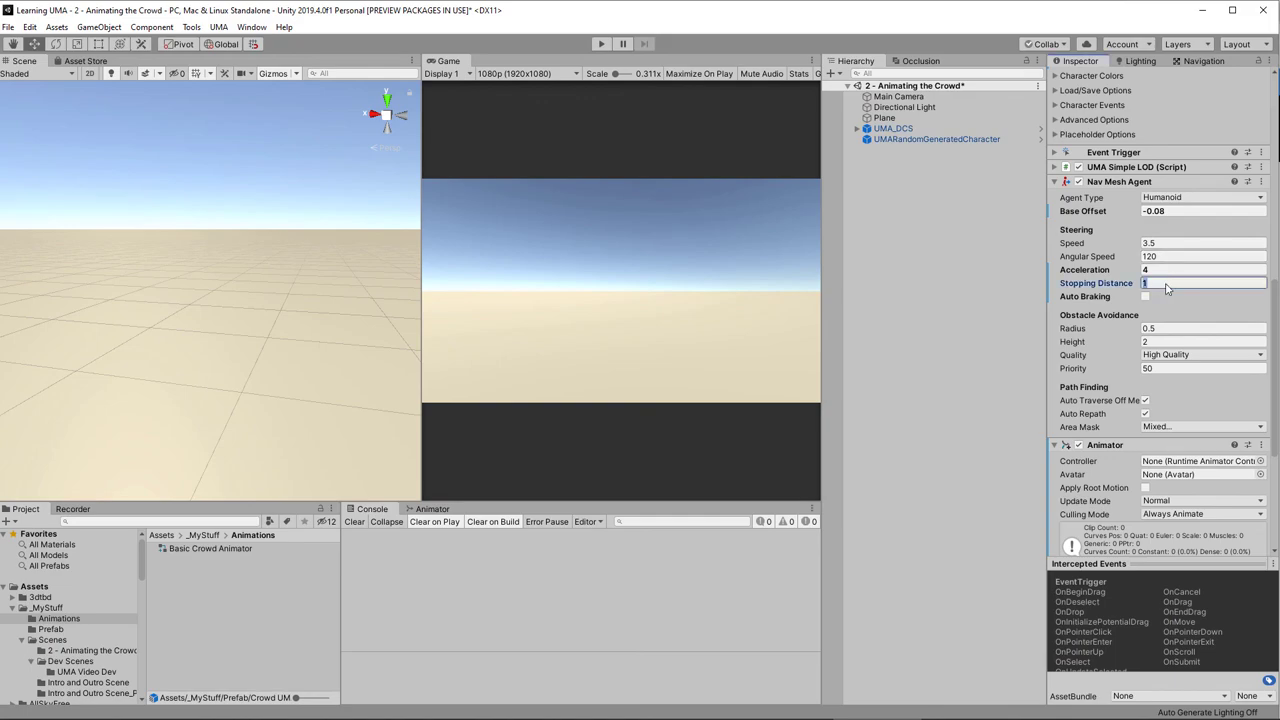
{"action": "left_click", "coordinate": [598, 44]}
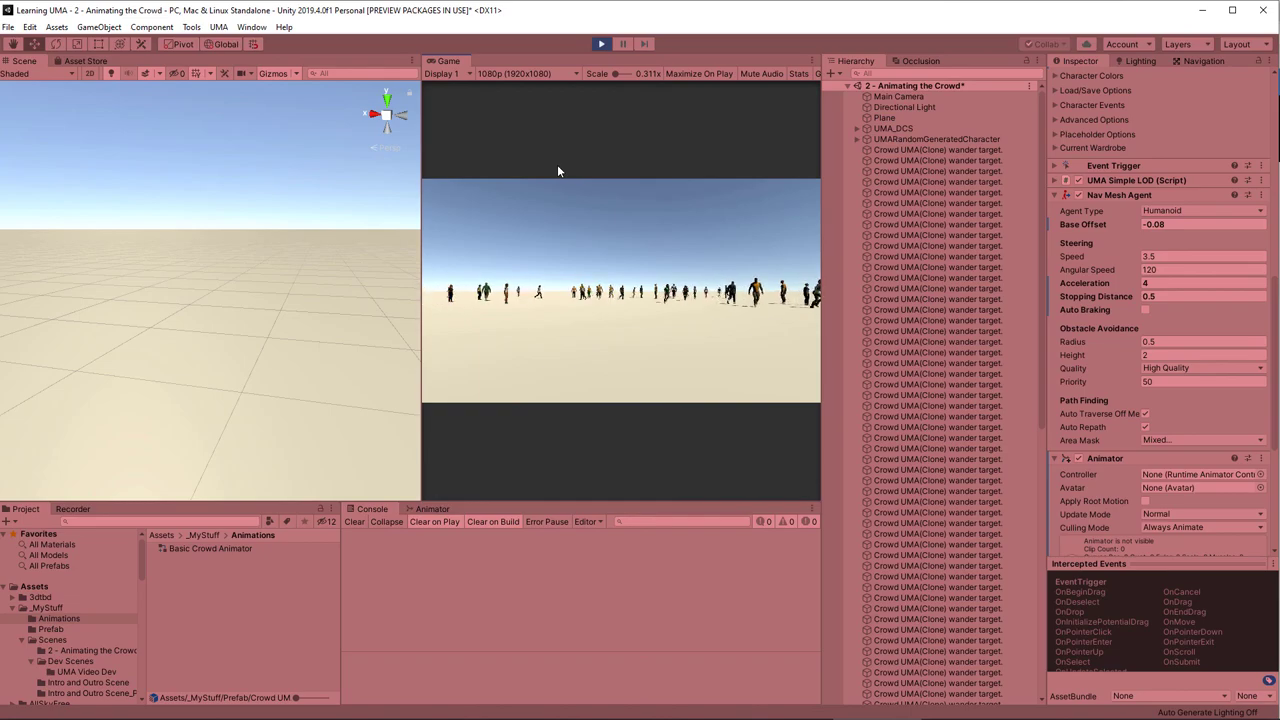
{"action": "left_click", "coordinate": [600, 44]}
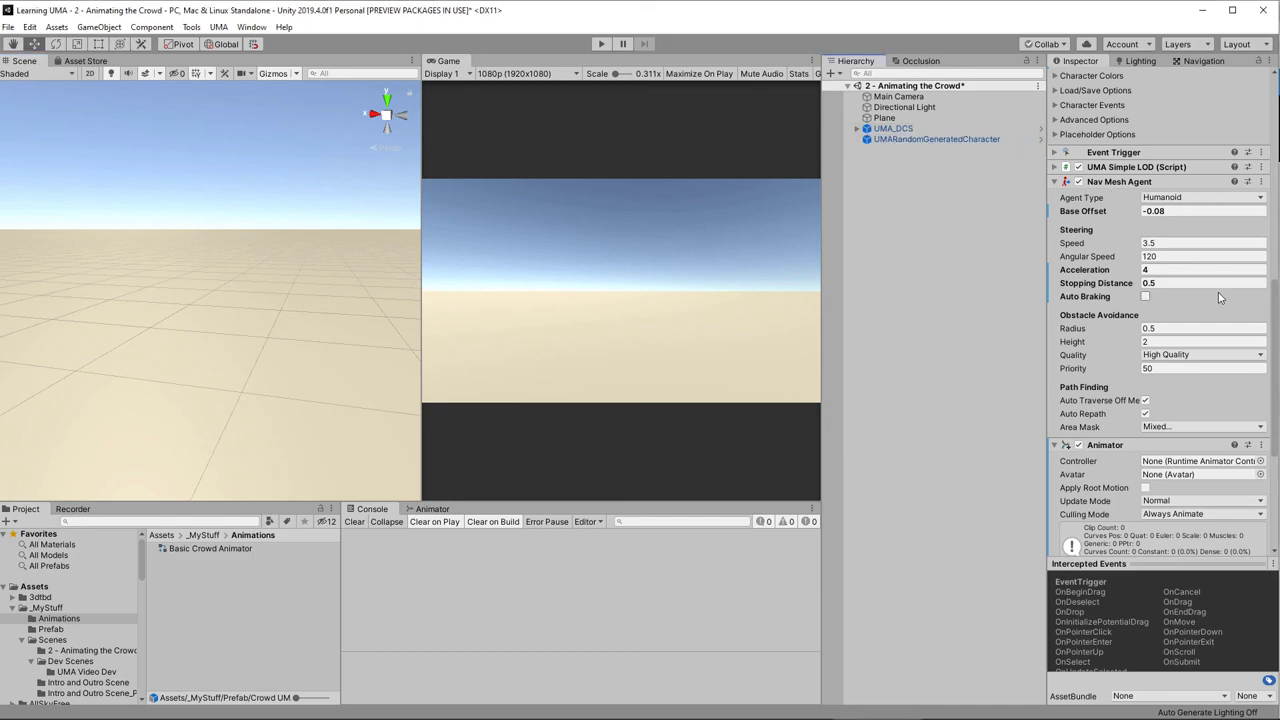
Duplicate UMARandomGeneratedCharacter and position the first copy on the plane
{"action": "left_click", "coordinate": [940, 139]}
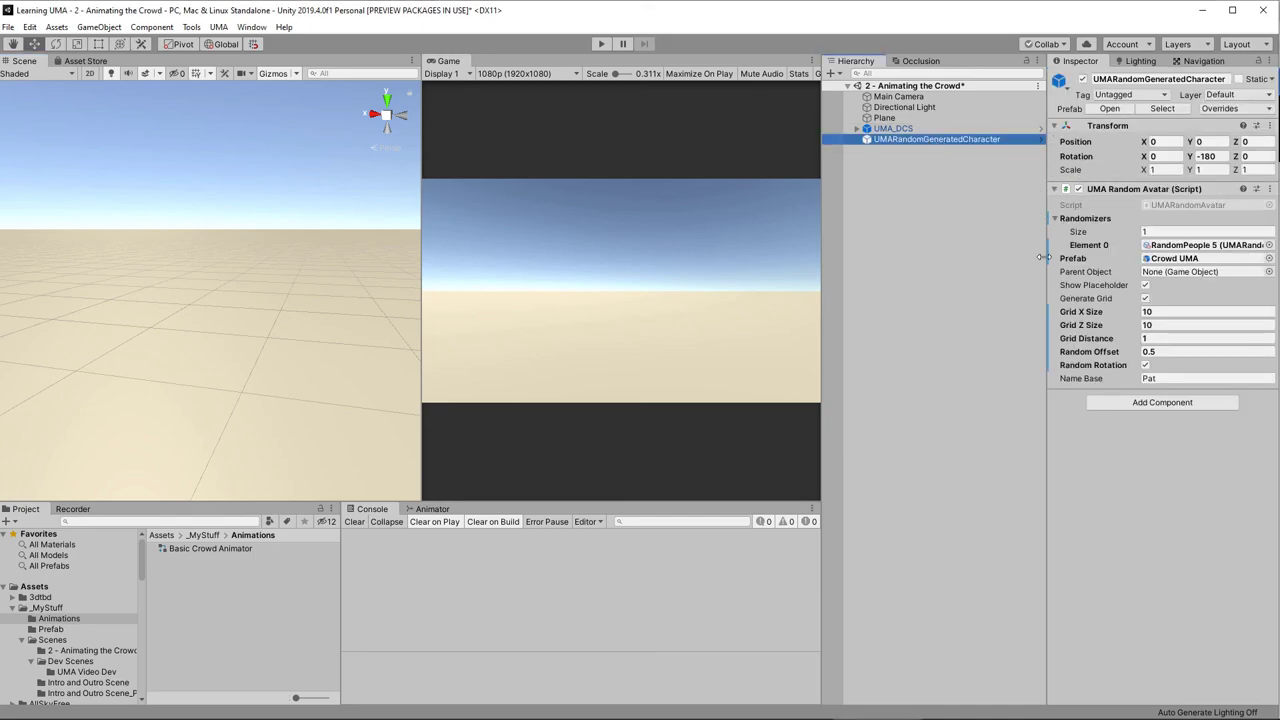
{"action": "key", "text": "ctrl+d"}
{"action": "key", "text": "ctrl+d"}
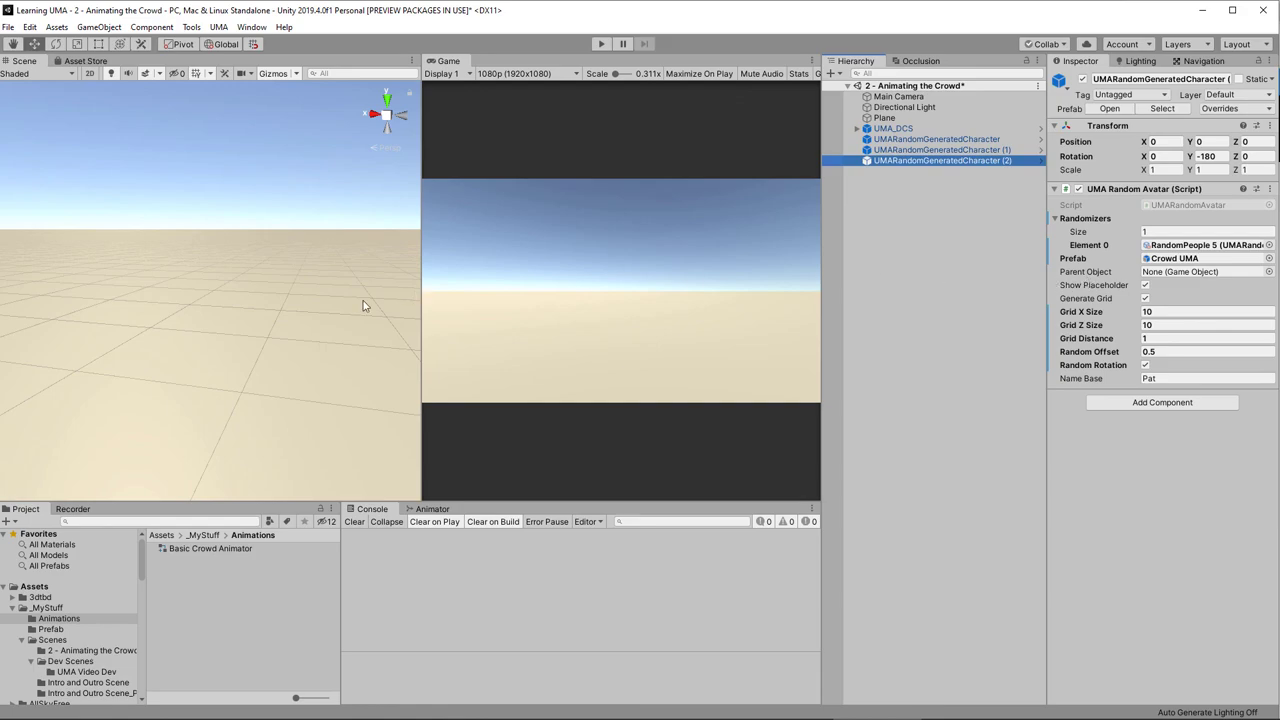
{"action": "left_click", "coordinate": [940, 149]}
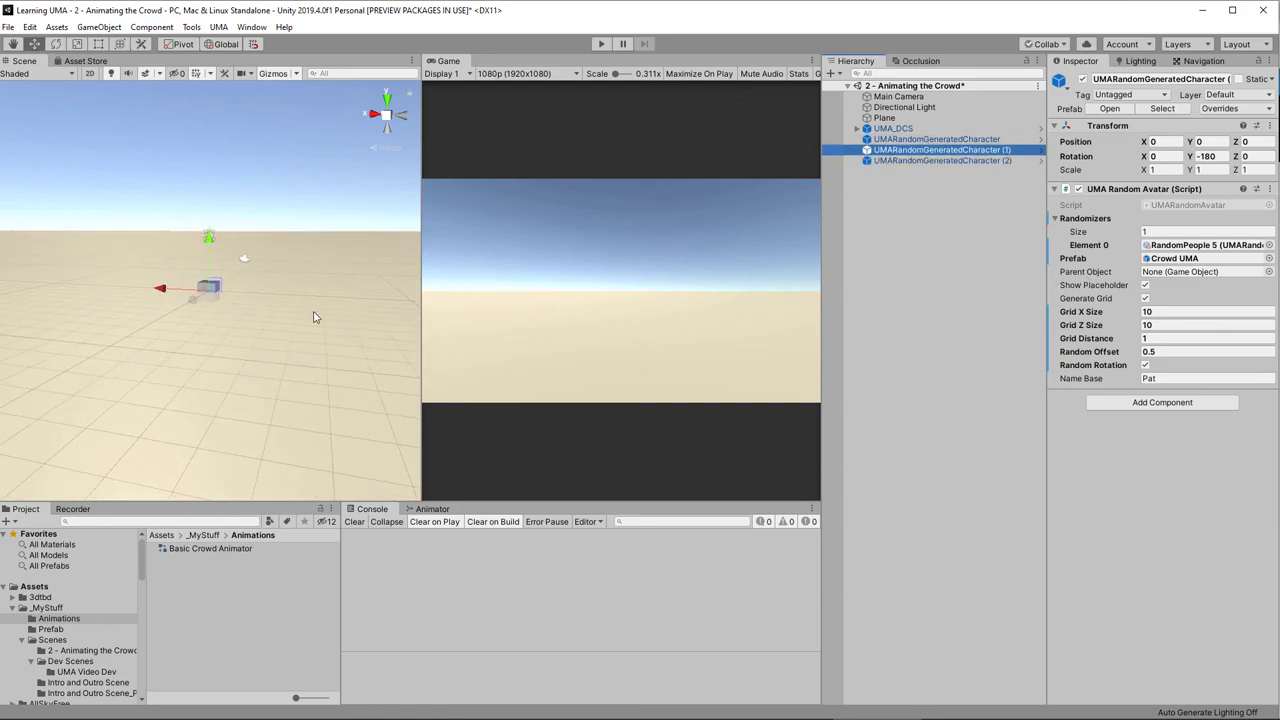
{"action": "mouse_move", "coordinate": [234, 343]}
{"action": "left_mouse_down", "text": "alt"}
{"action": "mouse_move", "coordinate": [240, 429]}
{"action": "mouse_move", "coordinate": [224, 341]}
{"action": "left_mouse_up", "text": "alt"}
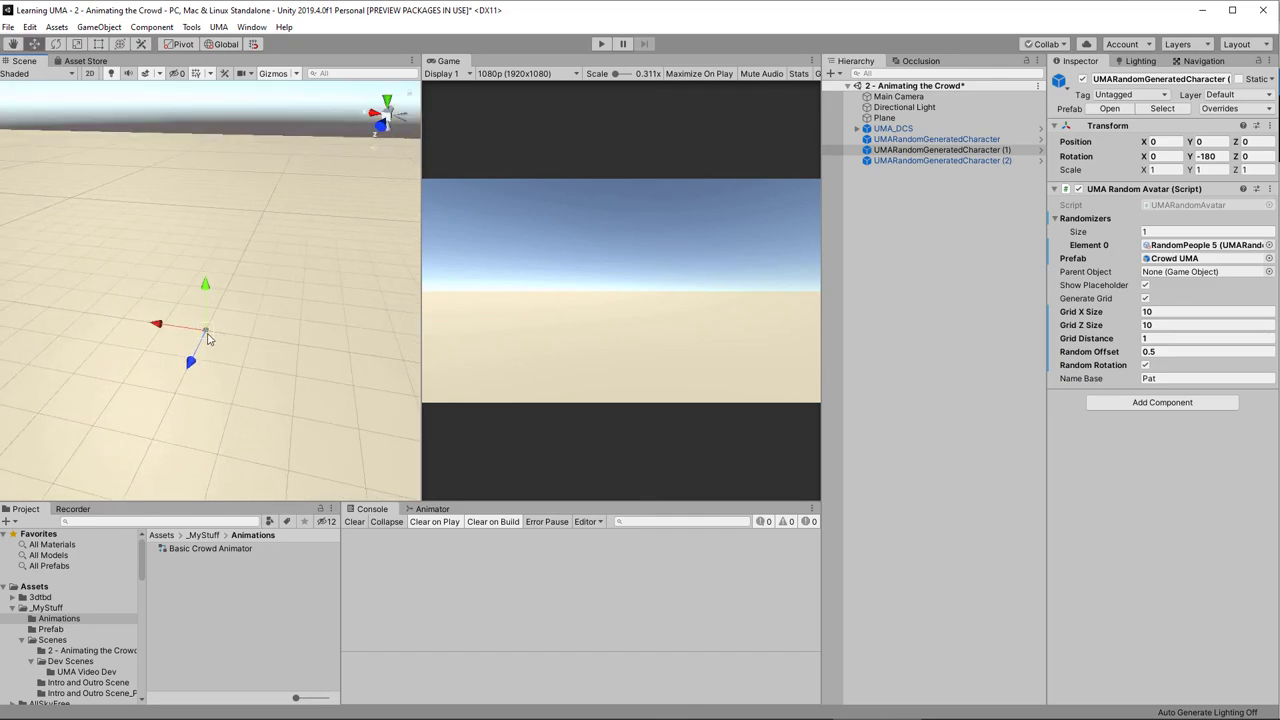
Move the second duplicate generator far across the plane and run the scene
{"action": "left_click", "coordinate": [900, 160]}
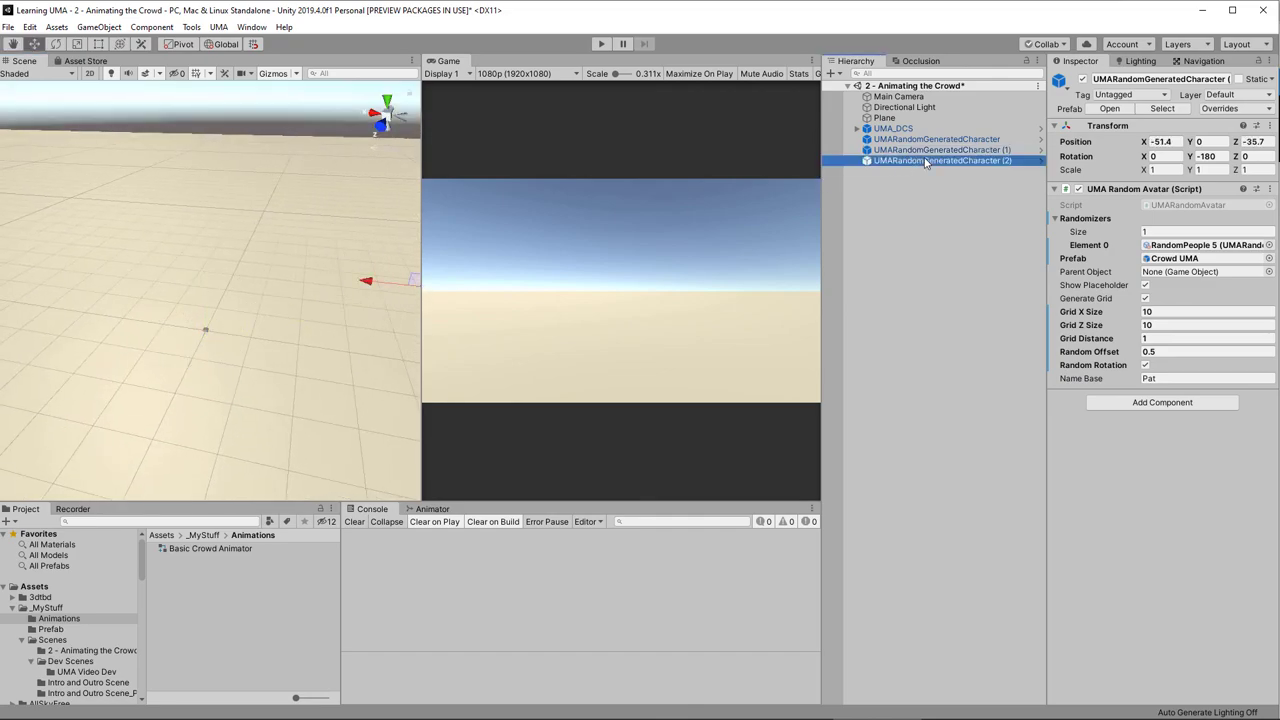
{"action": "left_click_drag", "start_coordinate": [204, 337], "coordinate": [180, 243]}
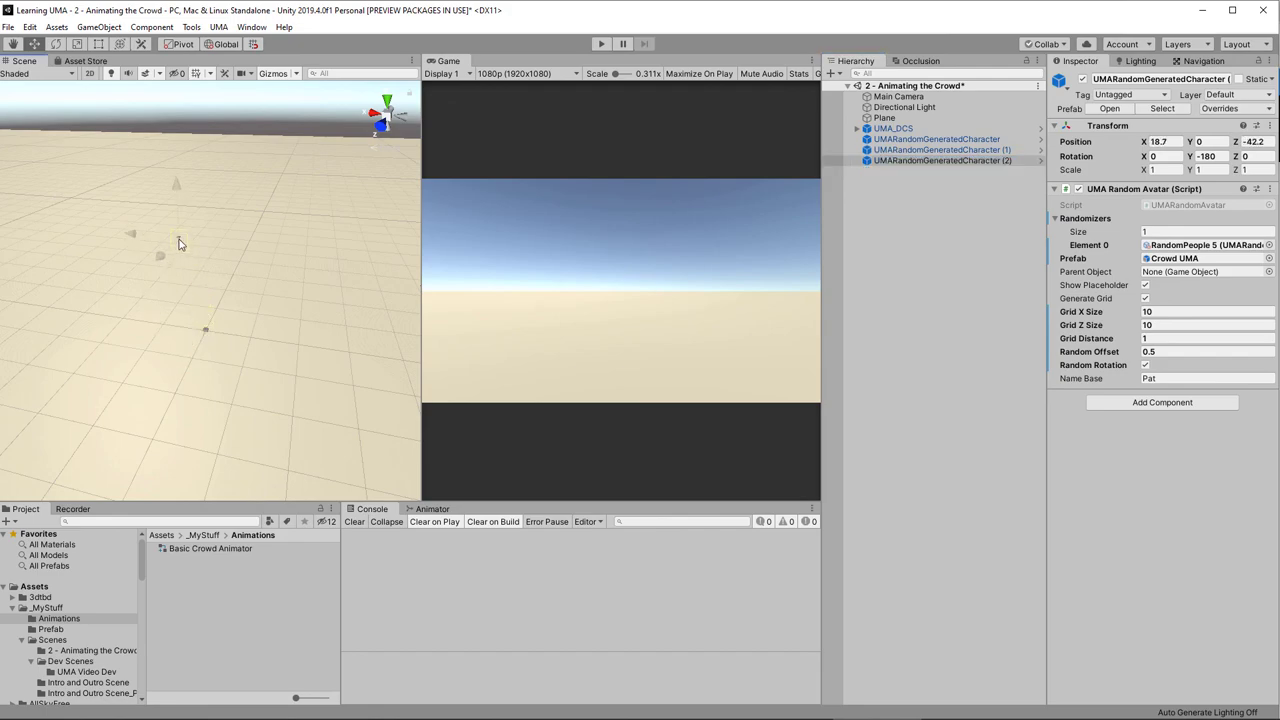
{"action": "left_click", "coordinate": [884, 118]}
{"action": "left_click", "coordinate": [600, 46]}
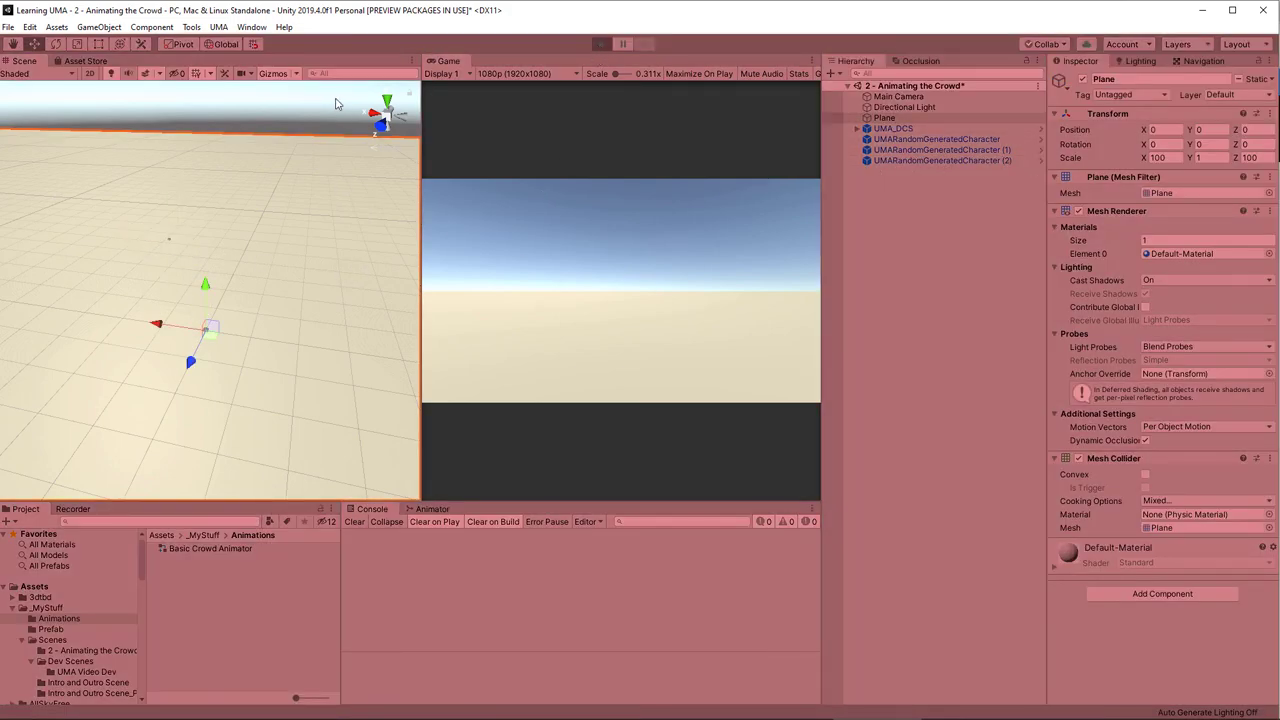
Maximize the Scene view and orbit over the crowds of characters wandering the plane
{"action": "left_click", "coordinate": [413, 62]}
{"action": "left_click", "coordinate": [413, 62]}
{"action": "left_click", "coordinate": [413, 62]}
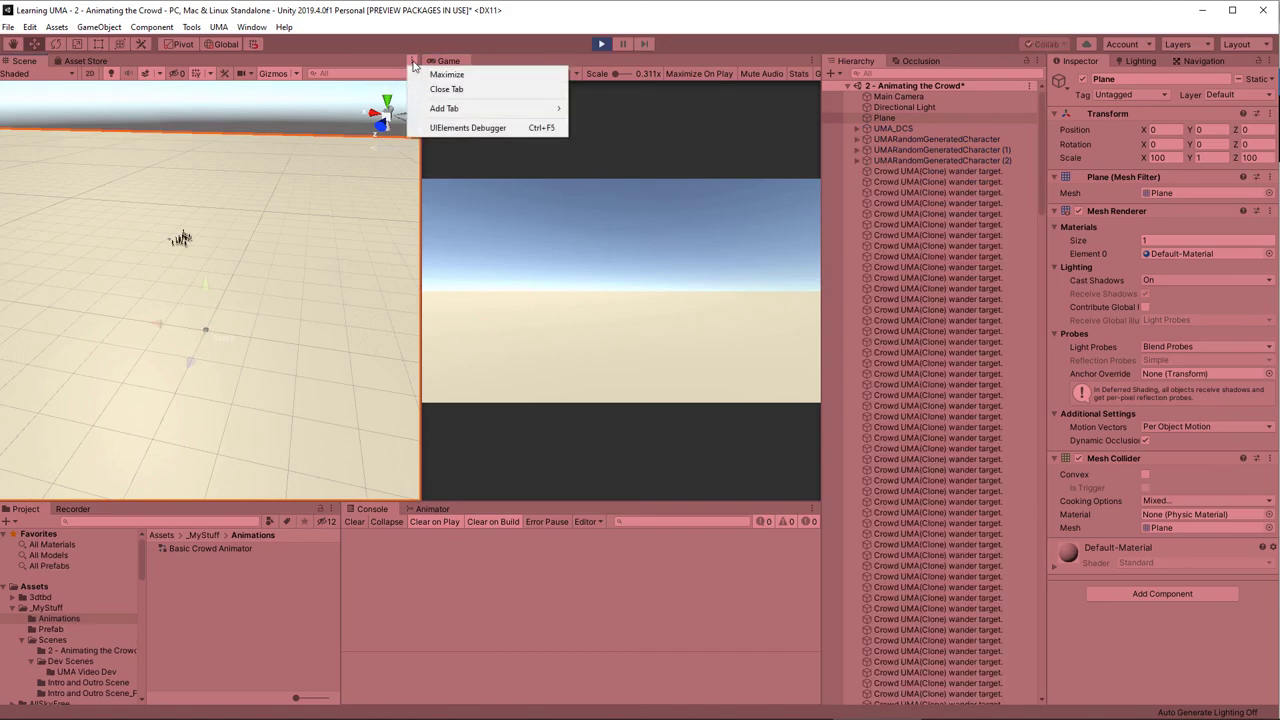
{"action": "left_click", "coordinate": [446, 74]}
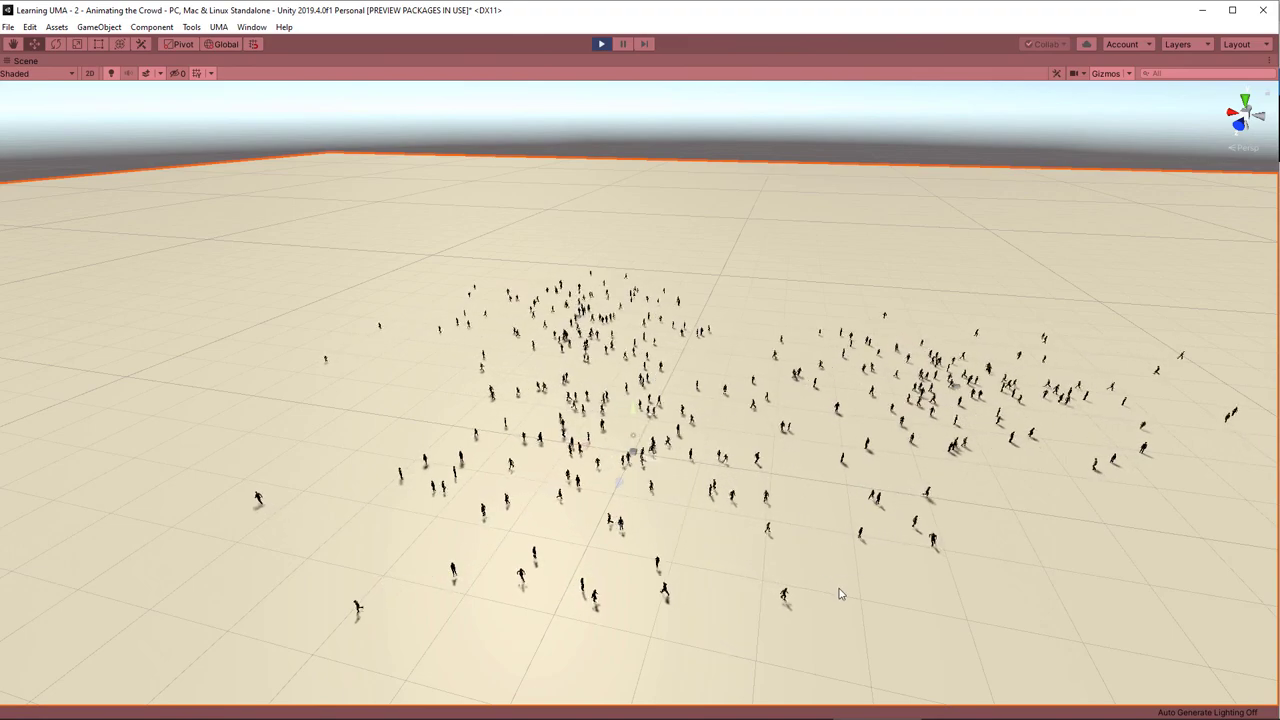
{"action": "left_click_drag", "start_coordinate": [840, 594], "coordinate": [780, 549], "text": "alt"}
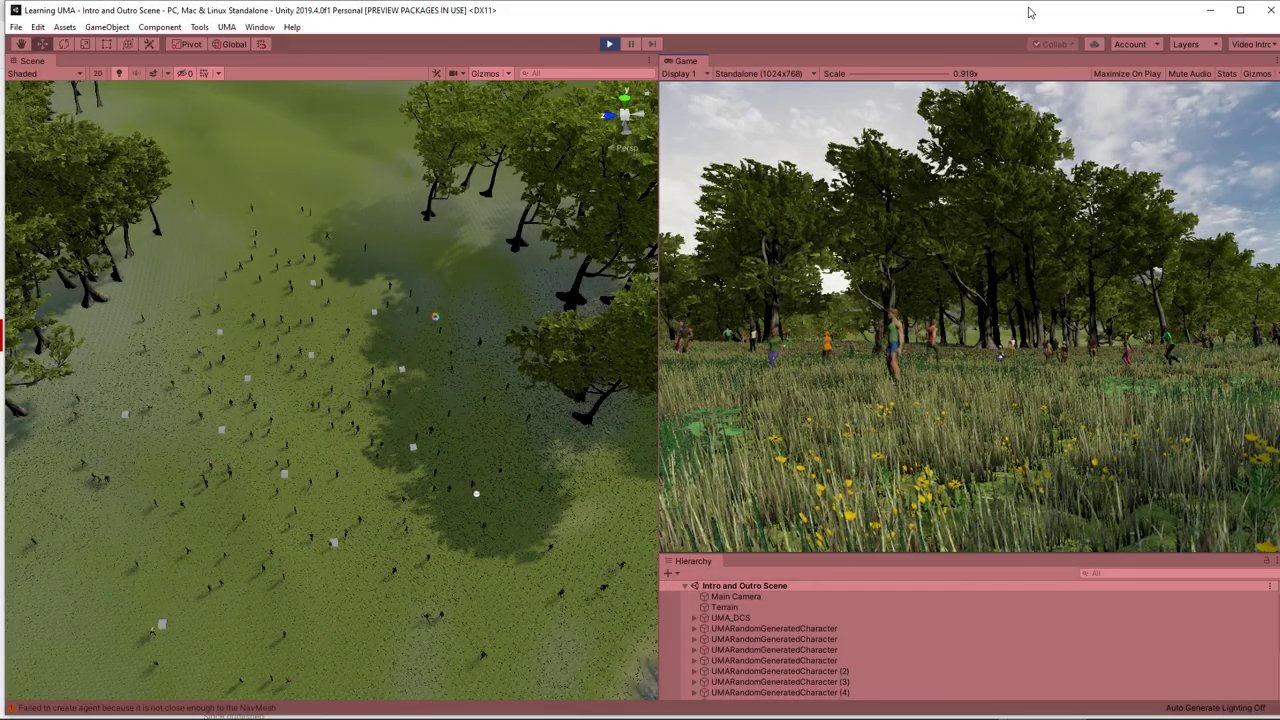